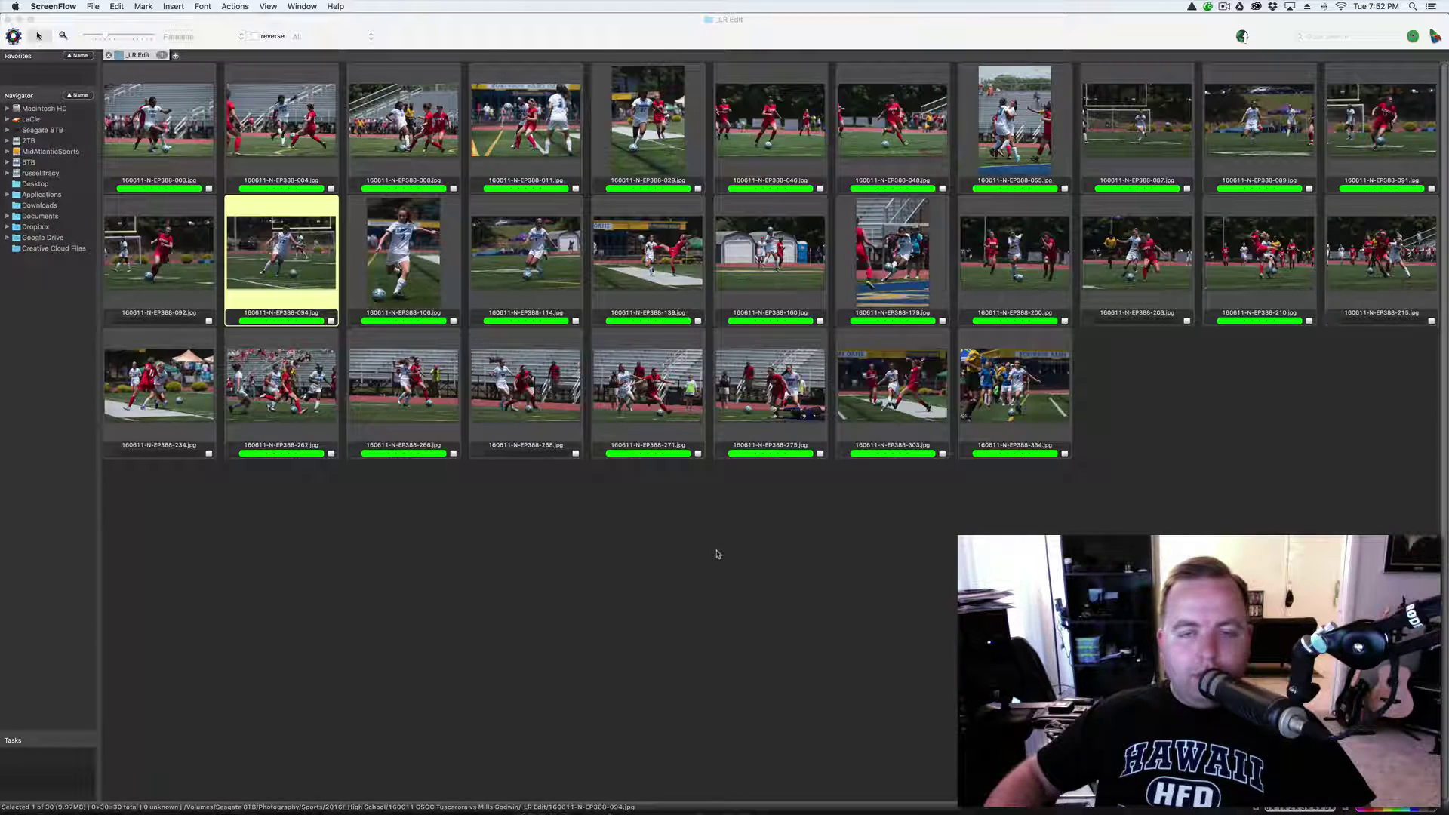
Step: From the contact sheet, open Set Code Replacements and select the listed roster file GSOC Mills Godwin v Tuscarora 16.txt
{"action": "mouse_move", "coordinate": [785, 801]}
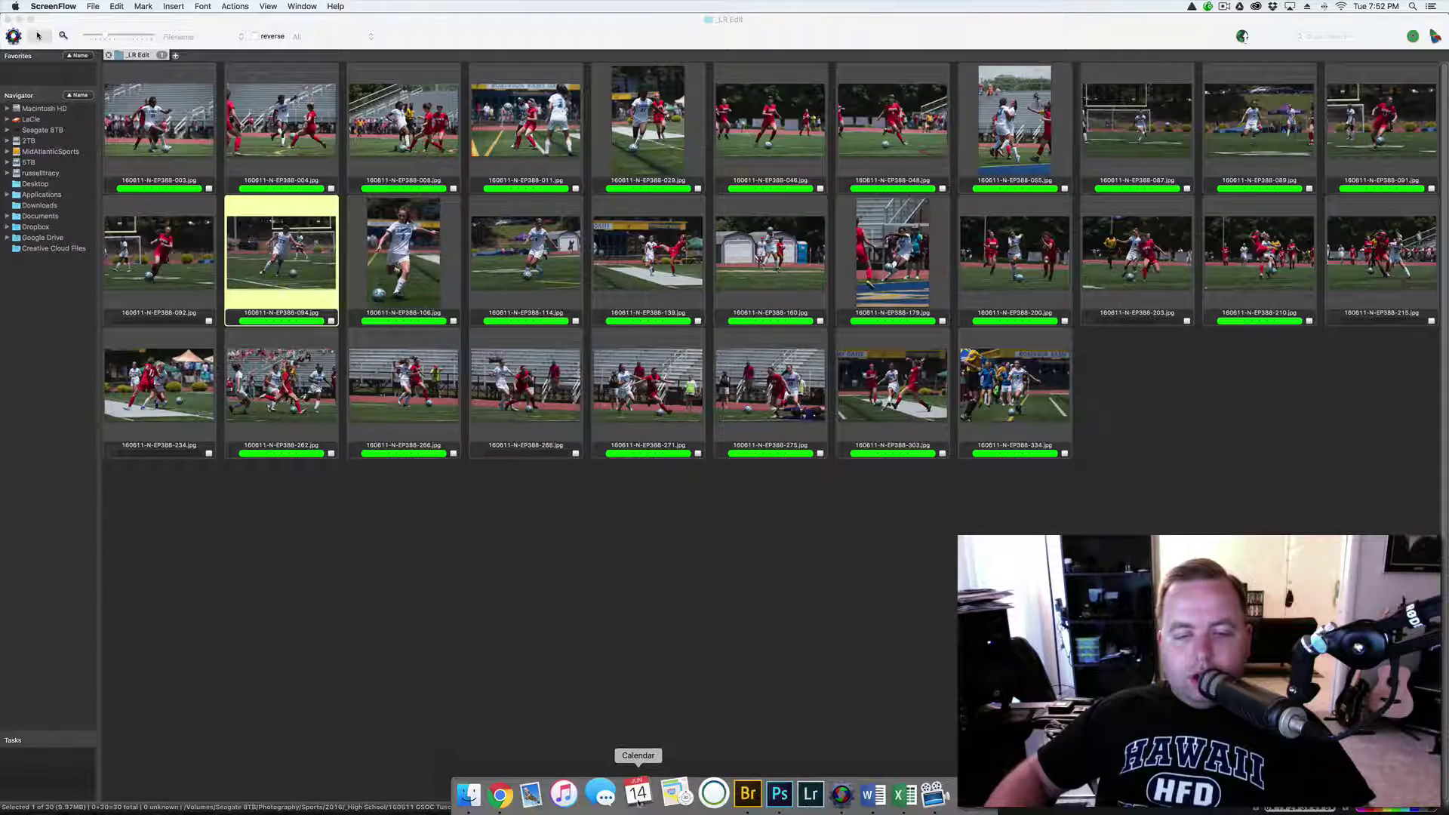
{"action": "left_click", "coordinate": [525, 590]}
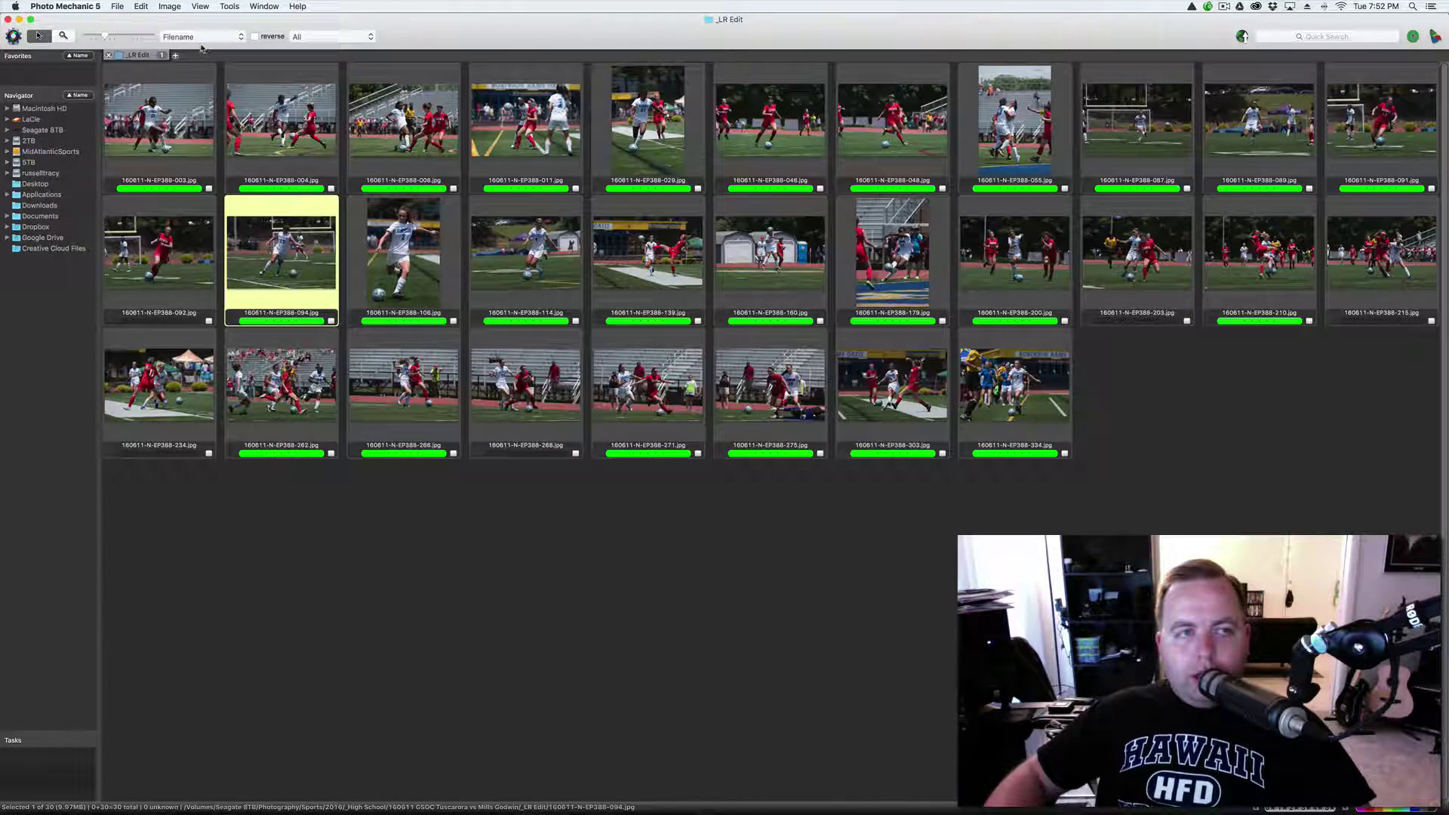
{"action": "left_click", "coordinate": [169, 6]}
{"action": "mouse_move", "coordinate": [141, 7]}
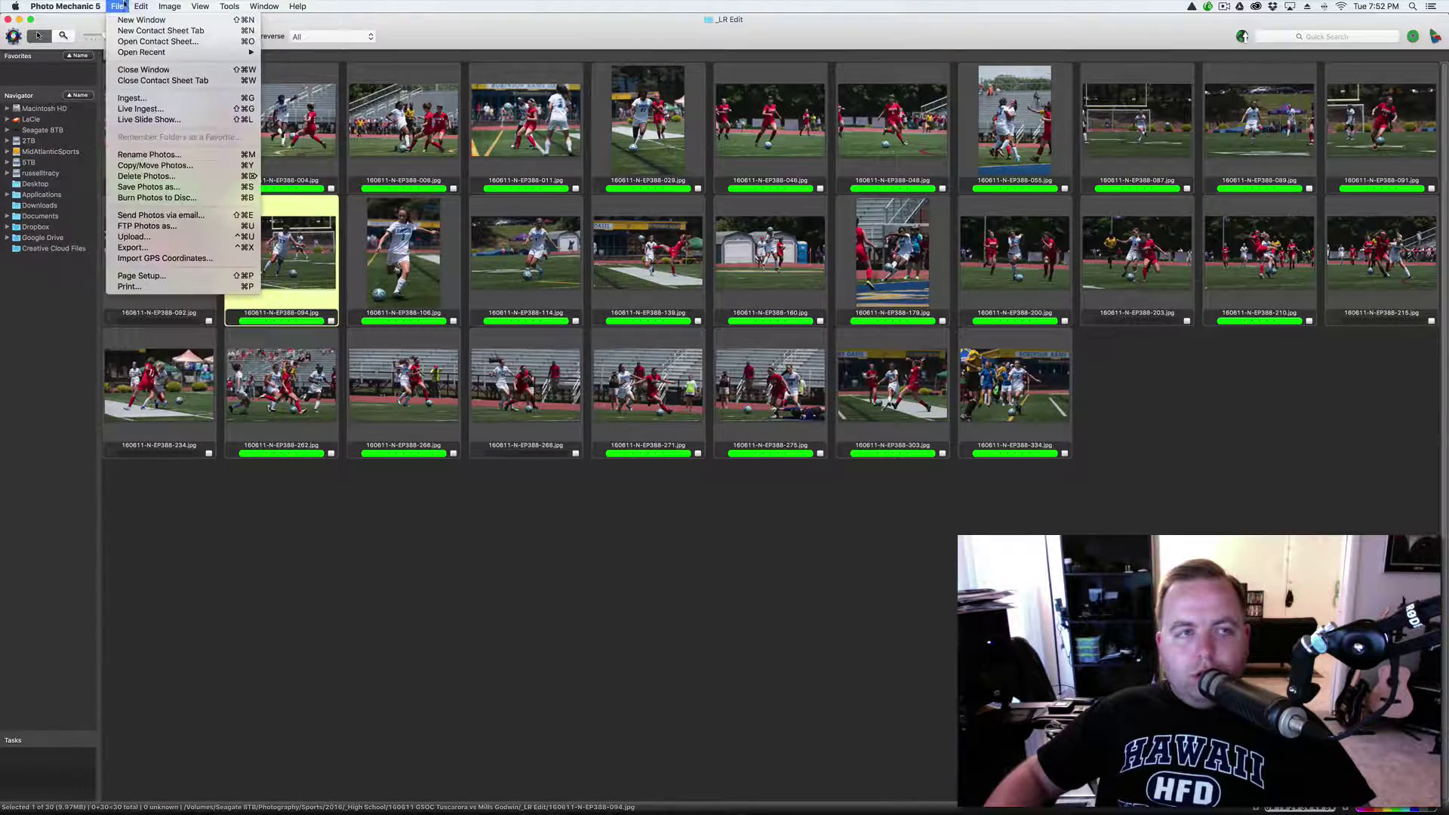
{"action": "mouse_move", "coordinate": [173, 334]}
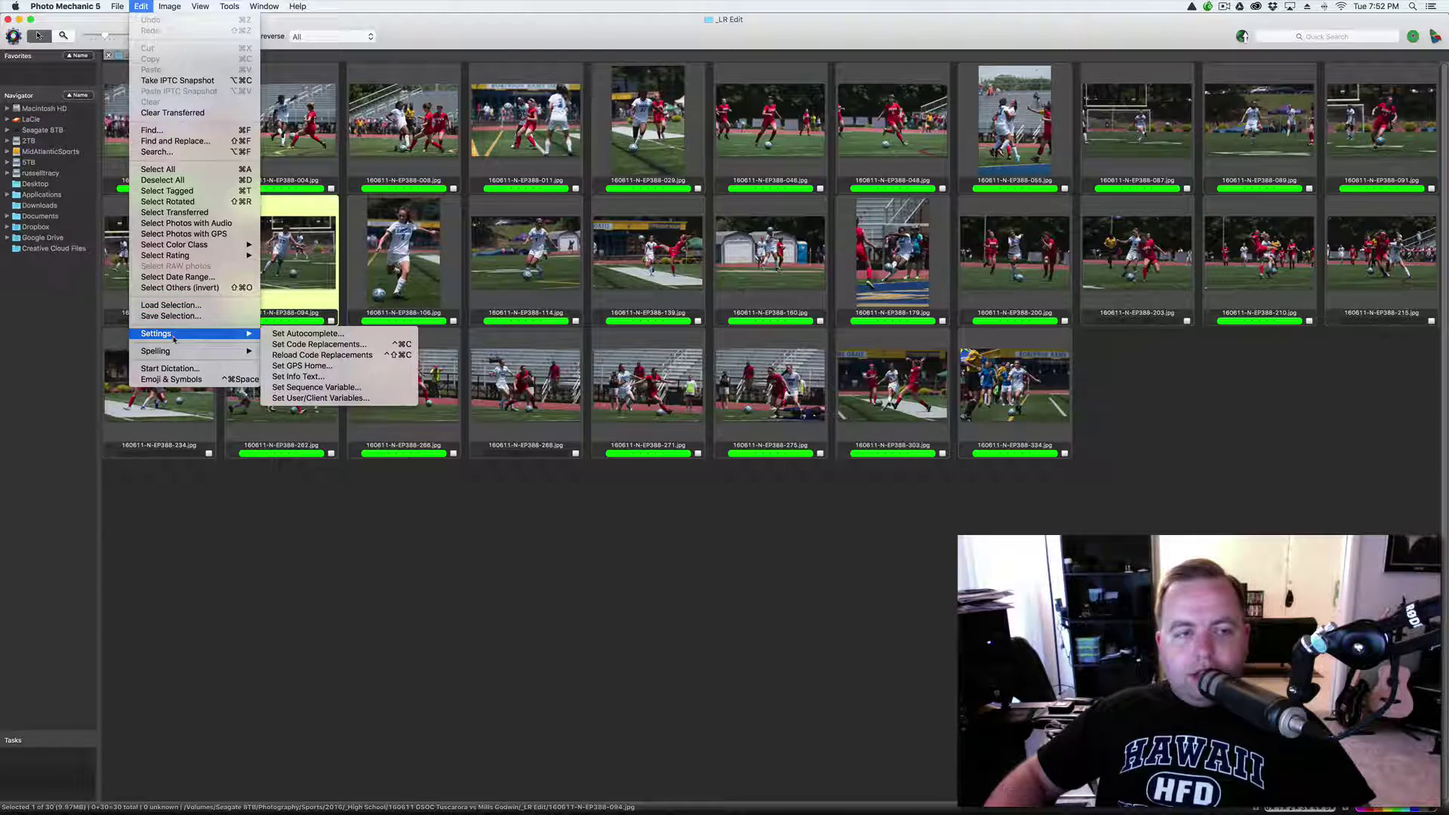
{"action": "left_click", "coordinate": [290, 345]}
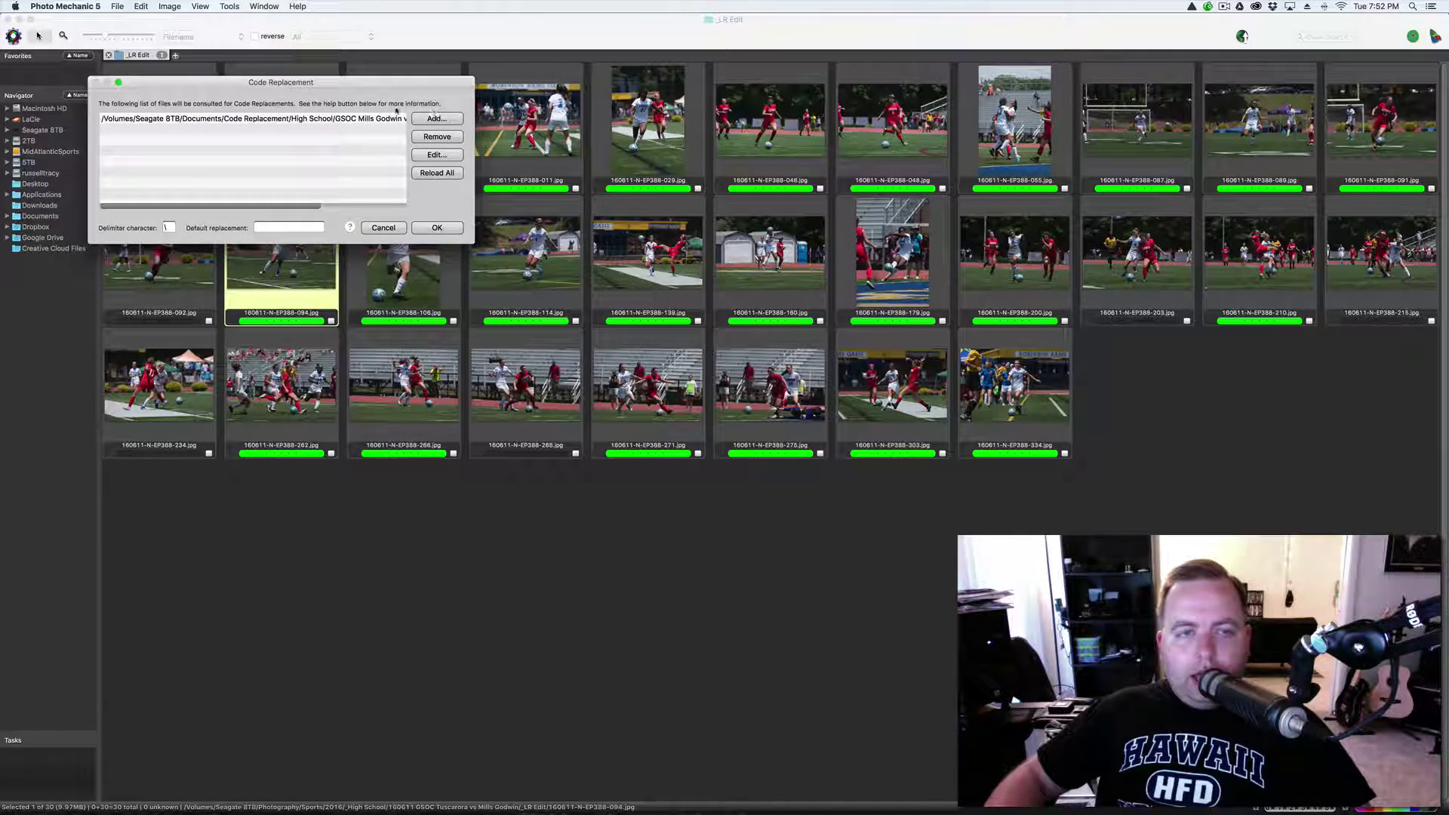
{"action": "left_click", "coordinate": [367, 118]}
Step: Open the roster file in TextEdit, make the window taller, and scroll down to the pk and yc action codes
{"action": "left_click", "coordinate": [437, 154]}
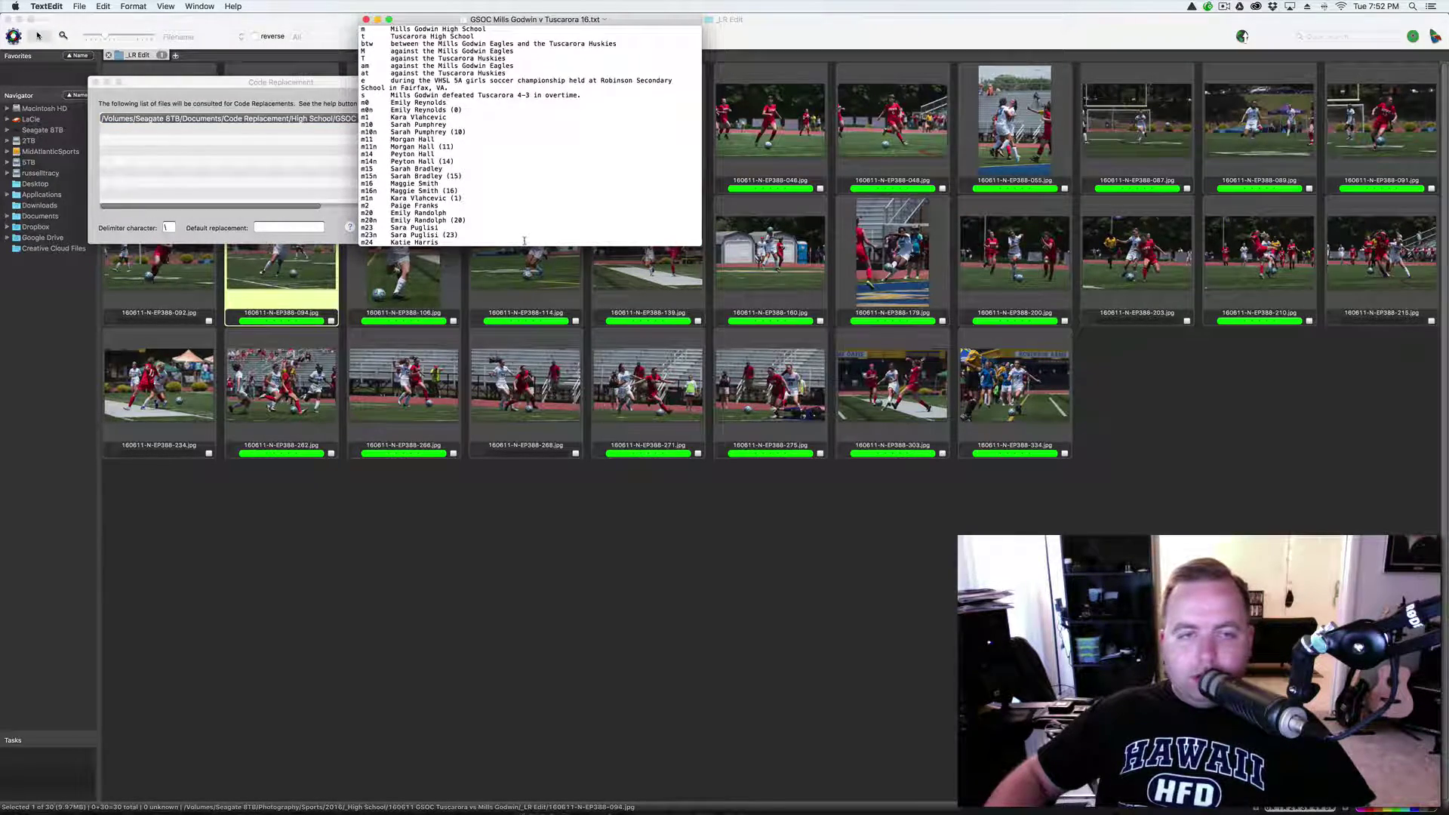
{"action": "left_click_drag", "start_coordinate": [528, 246], "coordinate": [544, 734]}
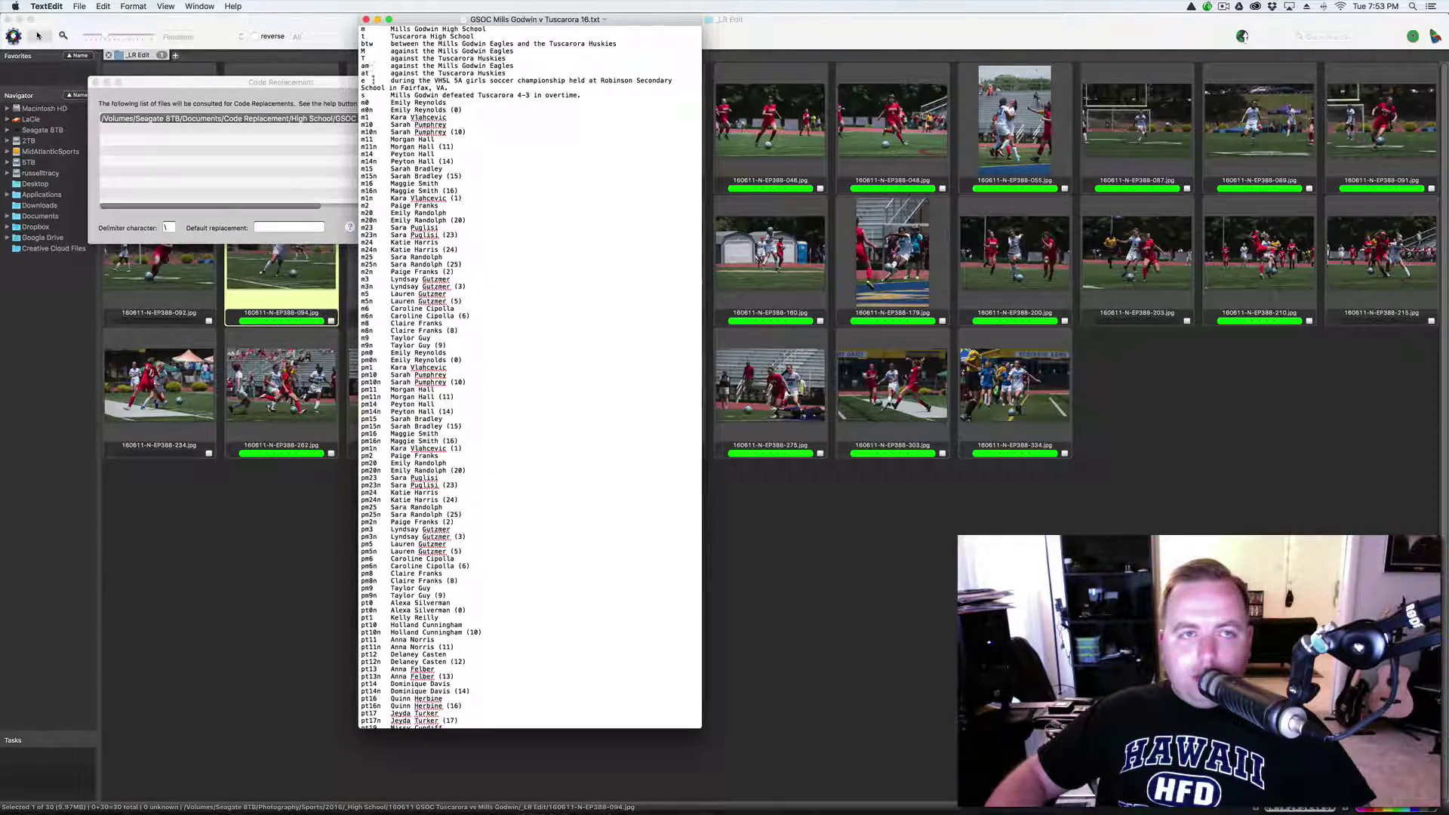
{"action": "scroll", "coordinate": [375, 199], "scroll_direction": "down", "scroll_amount": 3}
{"action": "scroll", "coordinate": [375, 198], "scroll_direction": "down", "scroll_amount": 15}
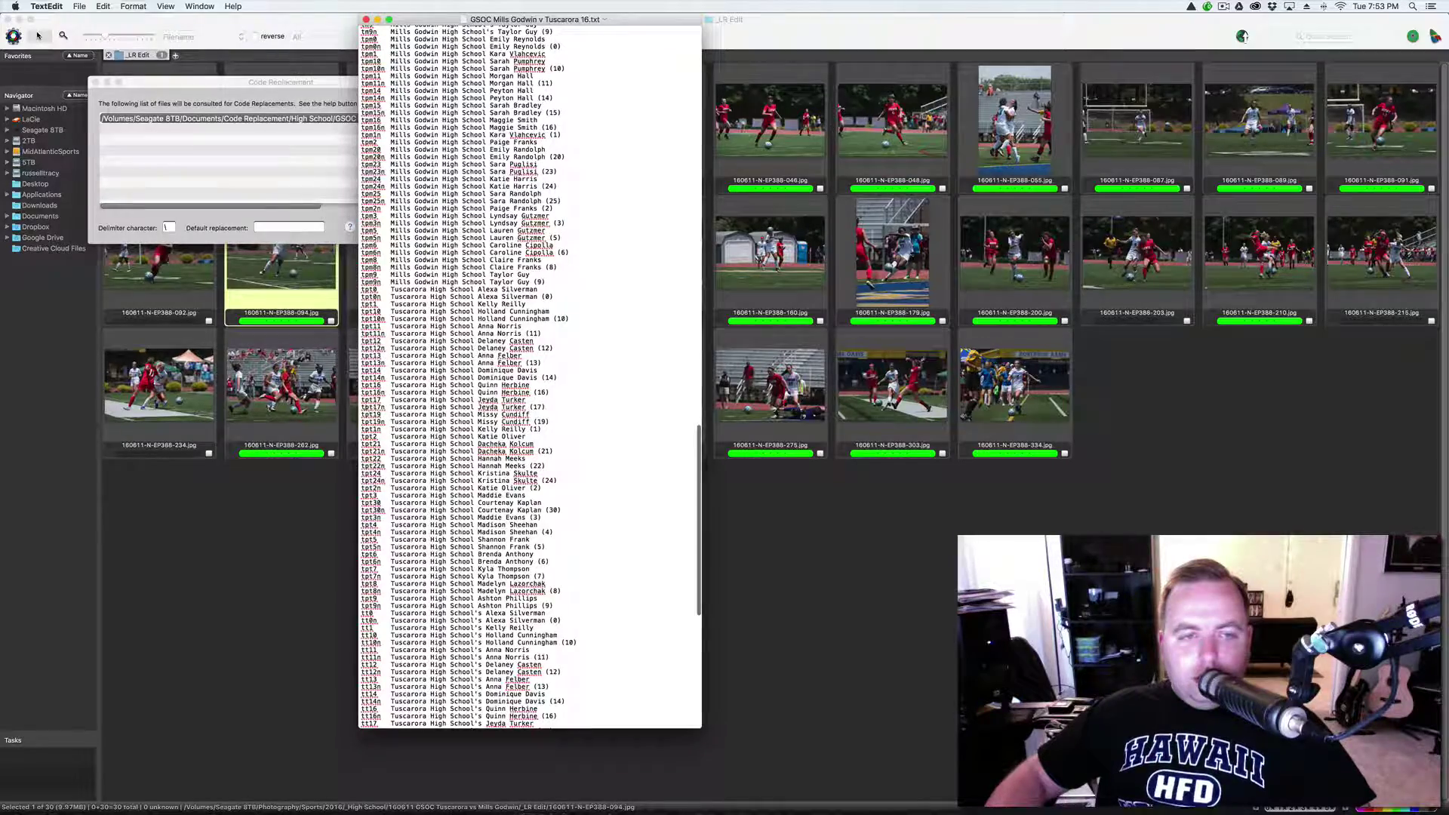
{"action": "scroll", "coordinate": [404, 400], "scroll_direction": "up", "scroll_amount": 20}
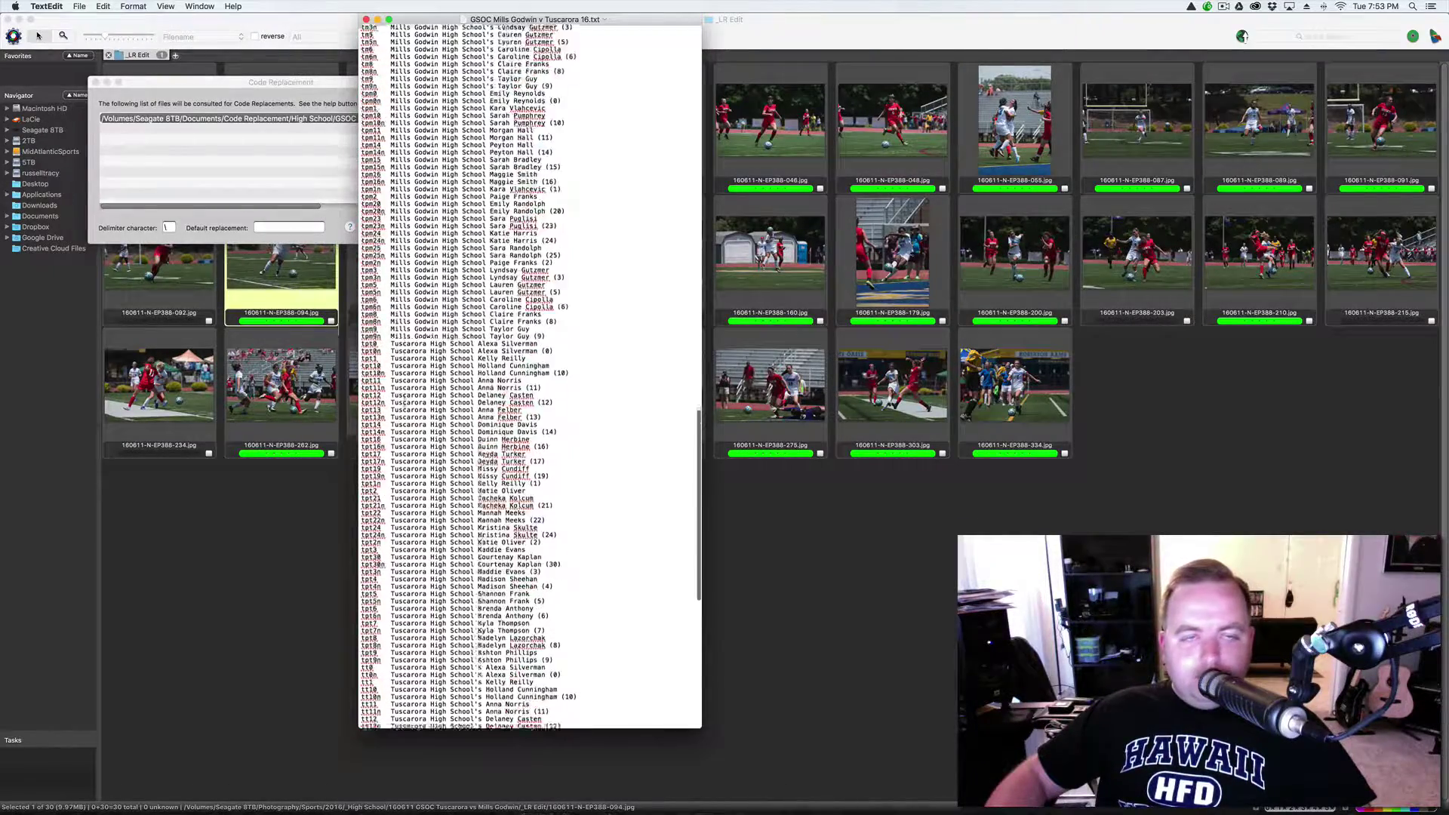
{"action": "scroll", "coordinate": [391, 76], "scroll_direction": "down", "scroll_amount": 2}
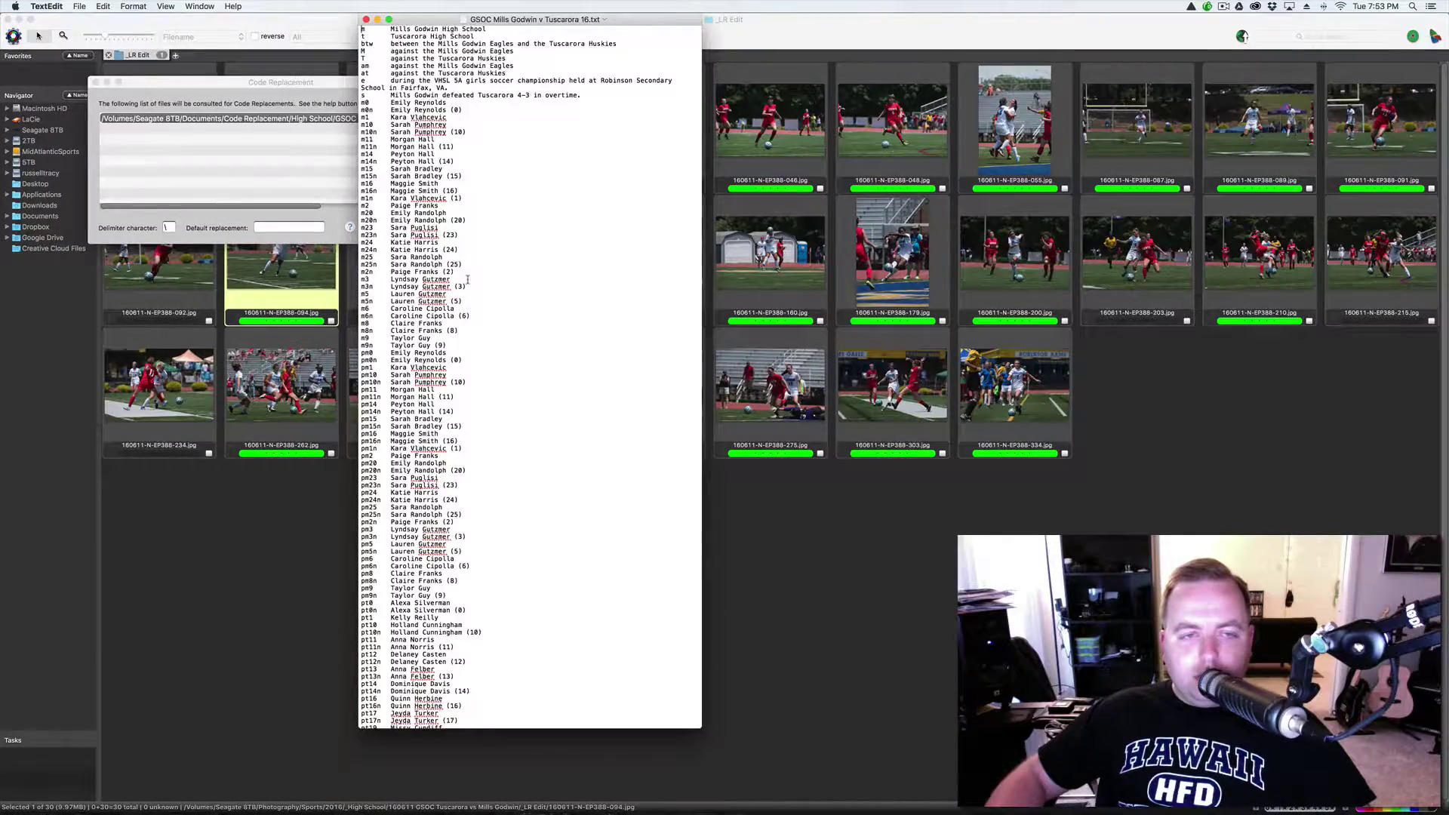
{"action": "scroll", "coordinate": [390, 618], "scroll_direction": "down", "scroll_amount": 20}
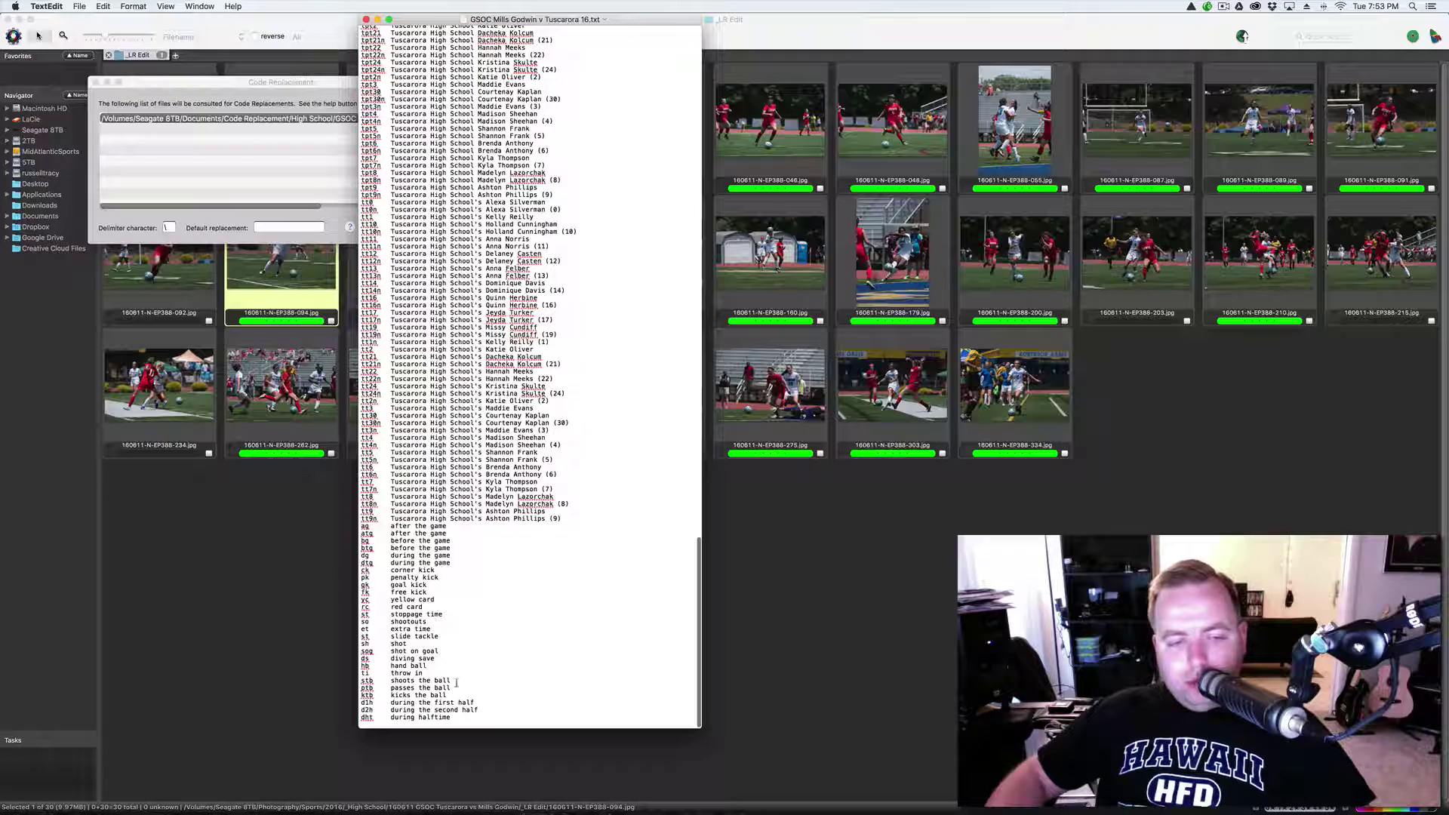
{"action": "left_click", "coordinate": [457, 717]}
{"action": "key", "text": "Return"}
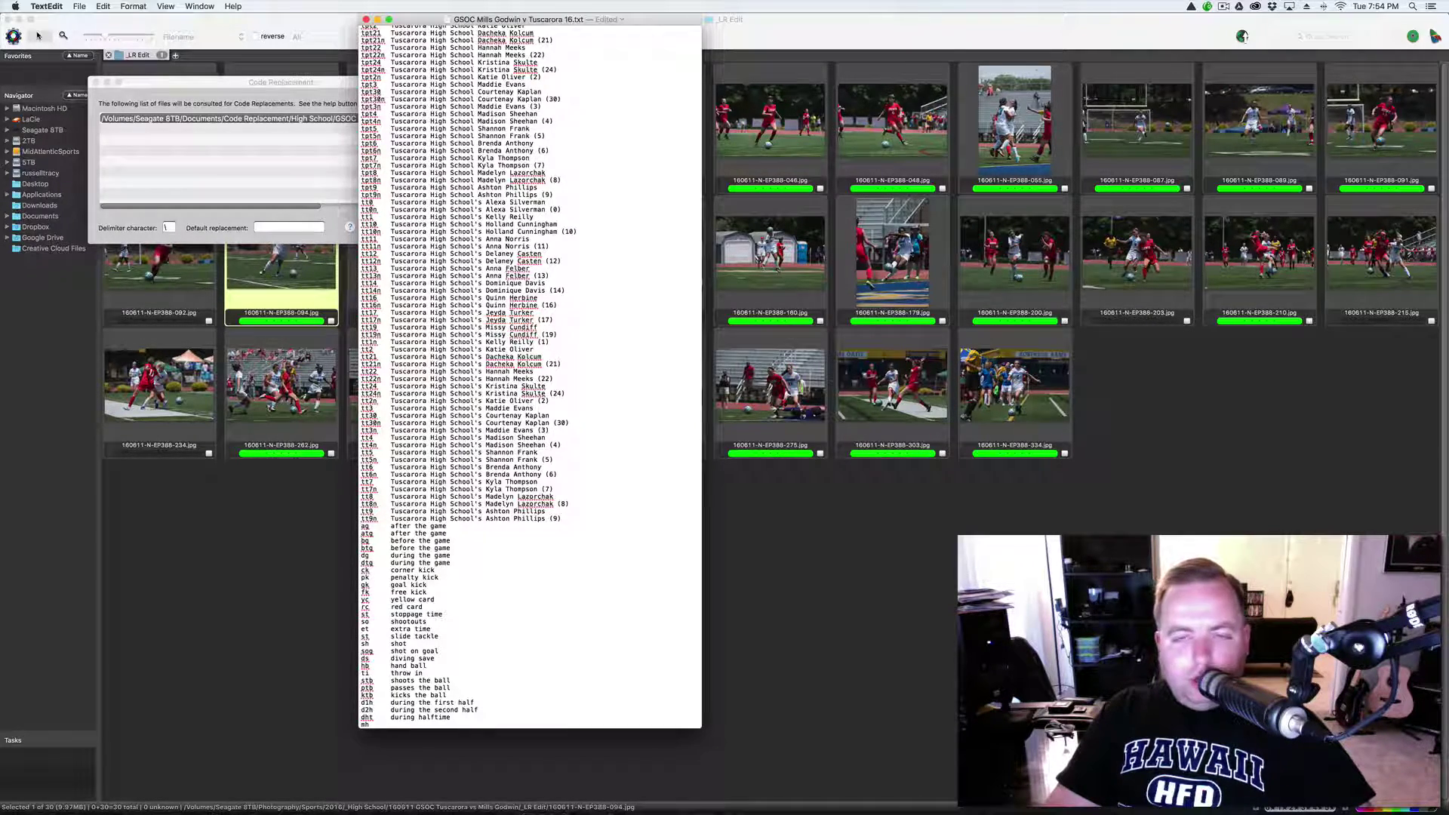
{"action": "key", "text": "Tab"}
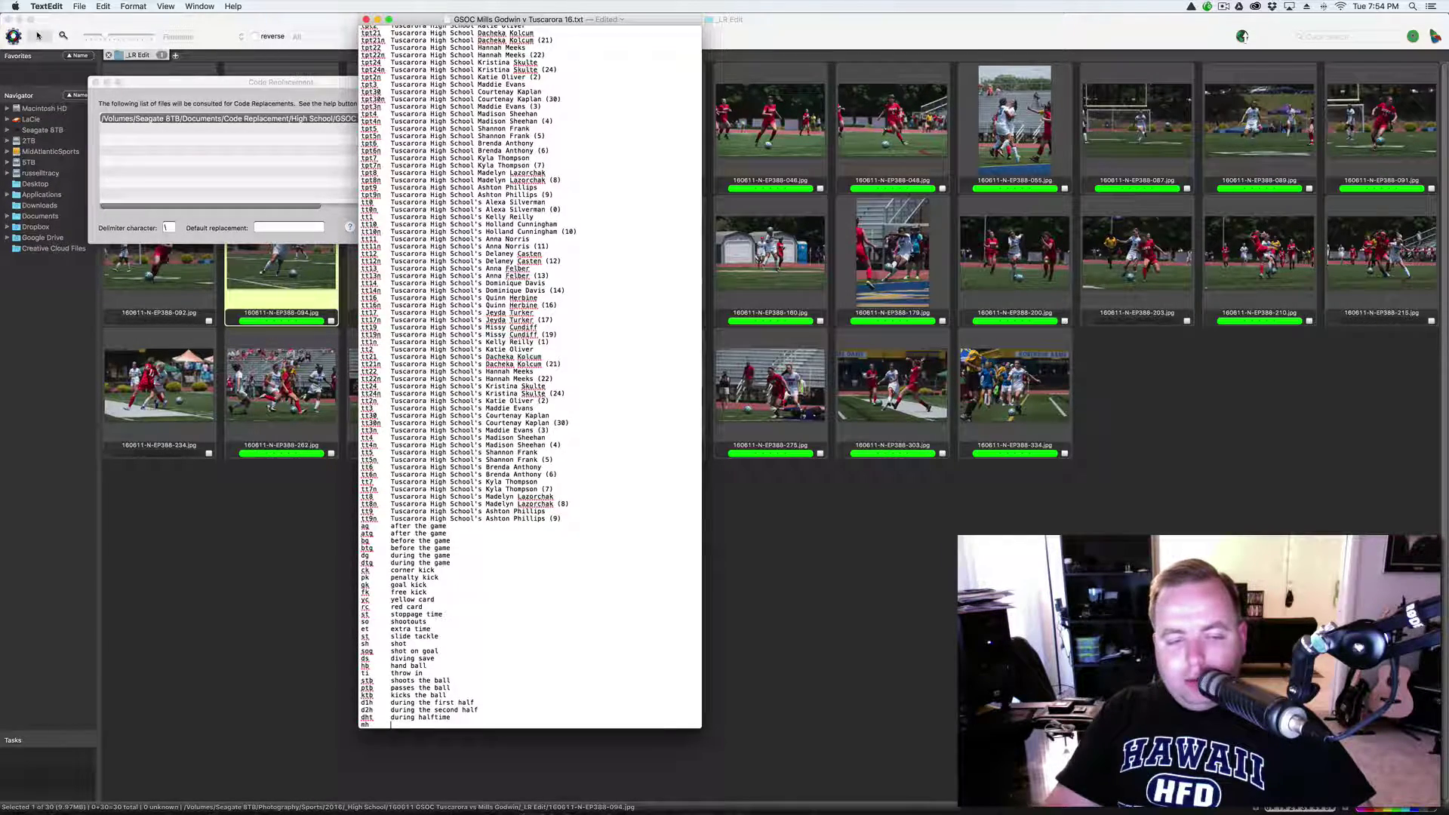
{"action": "type", "text": "Mi"}
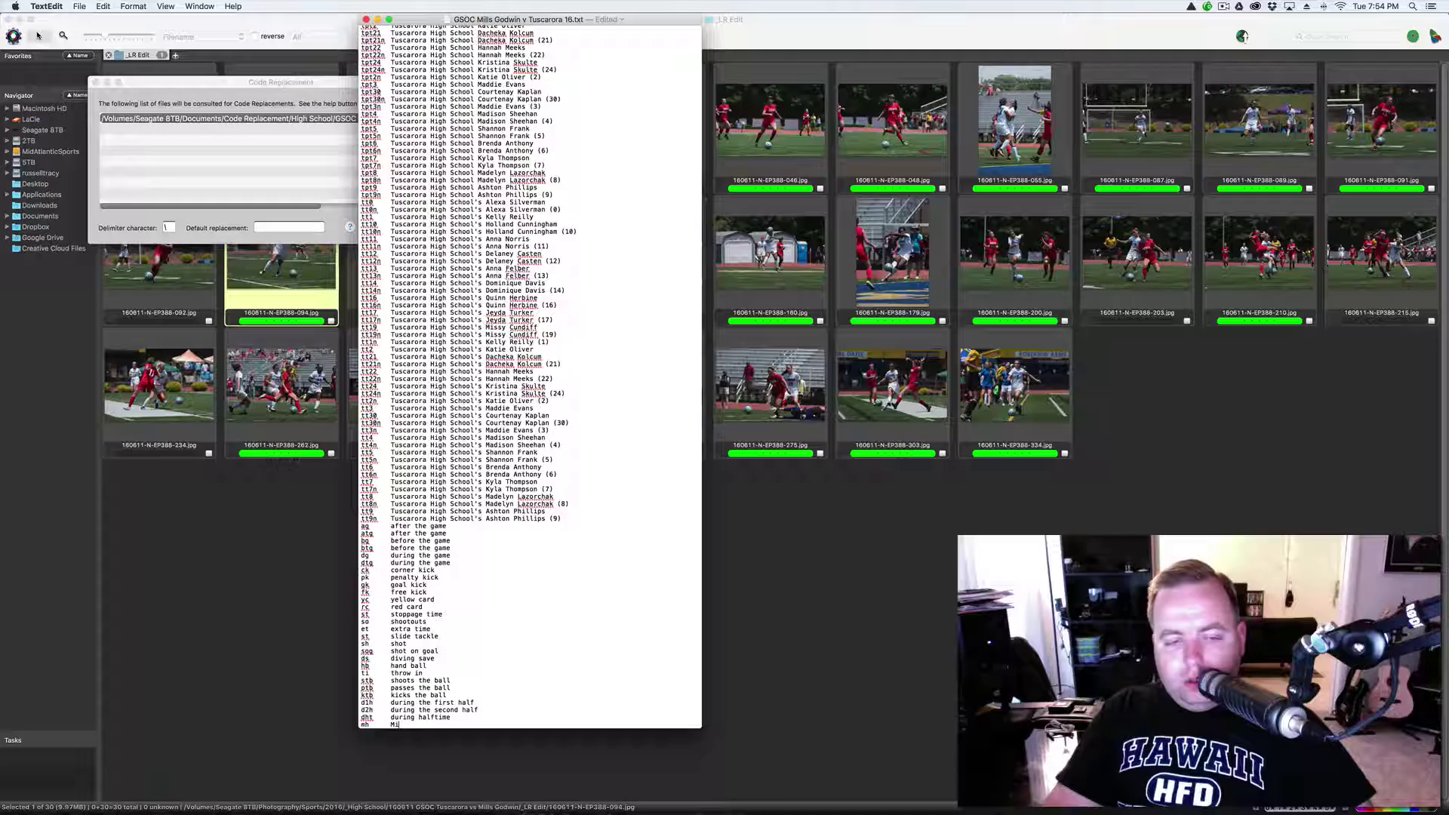
{"action": "type", "text": "lls Godwin "}
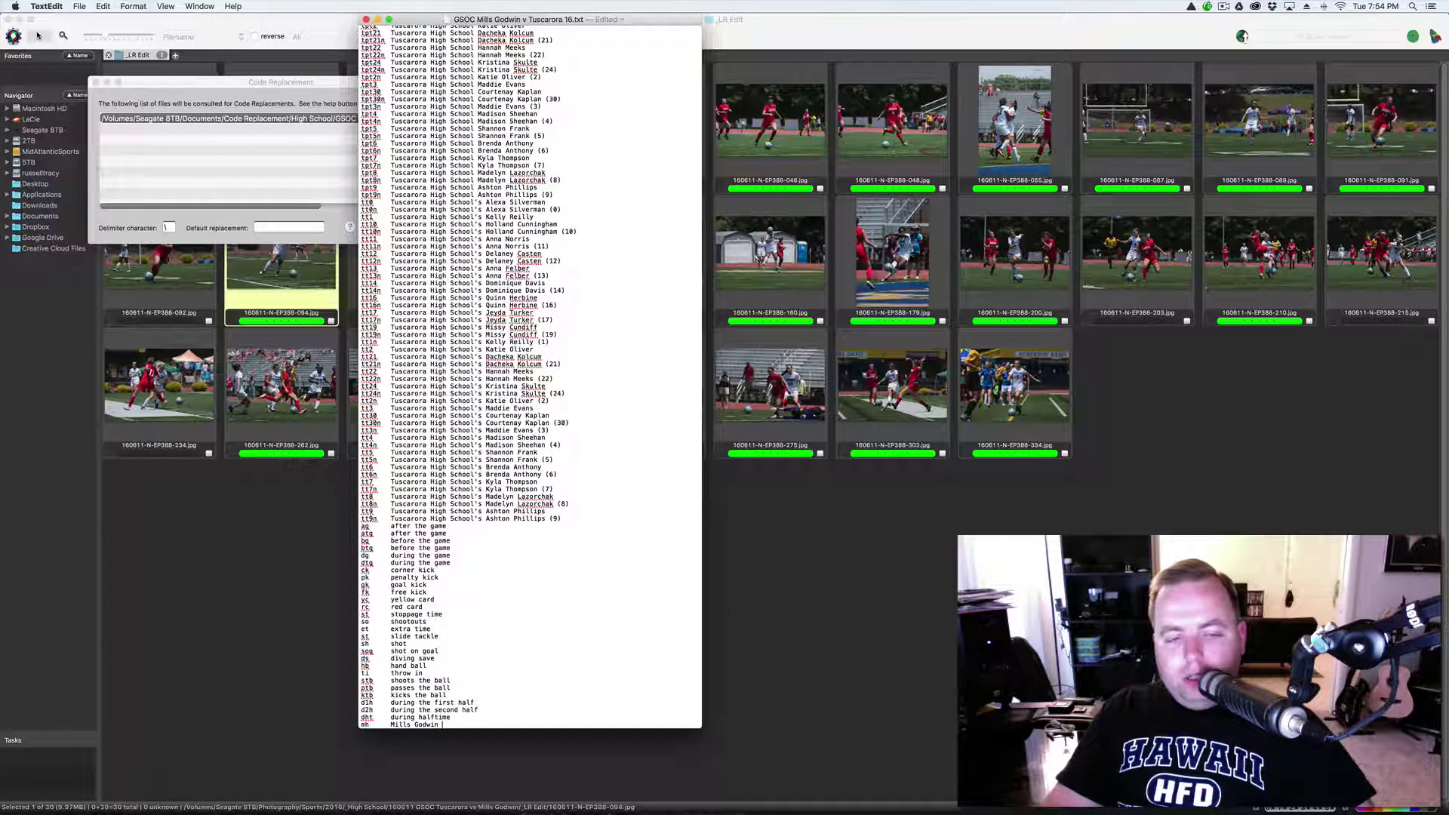
{"action": "type", "text": "Head "}
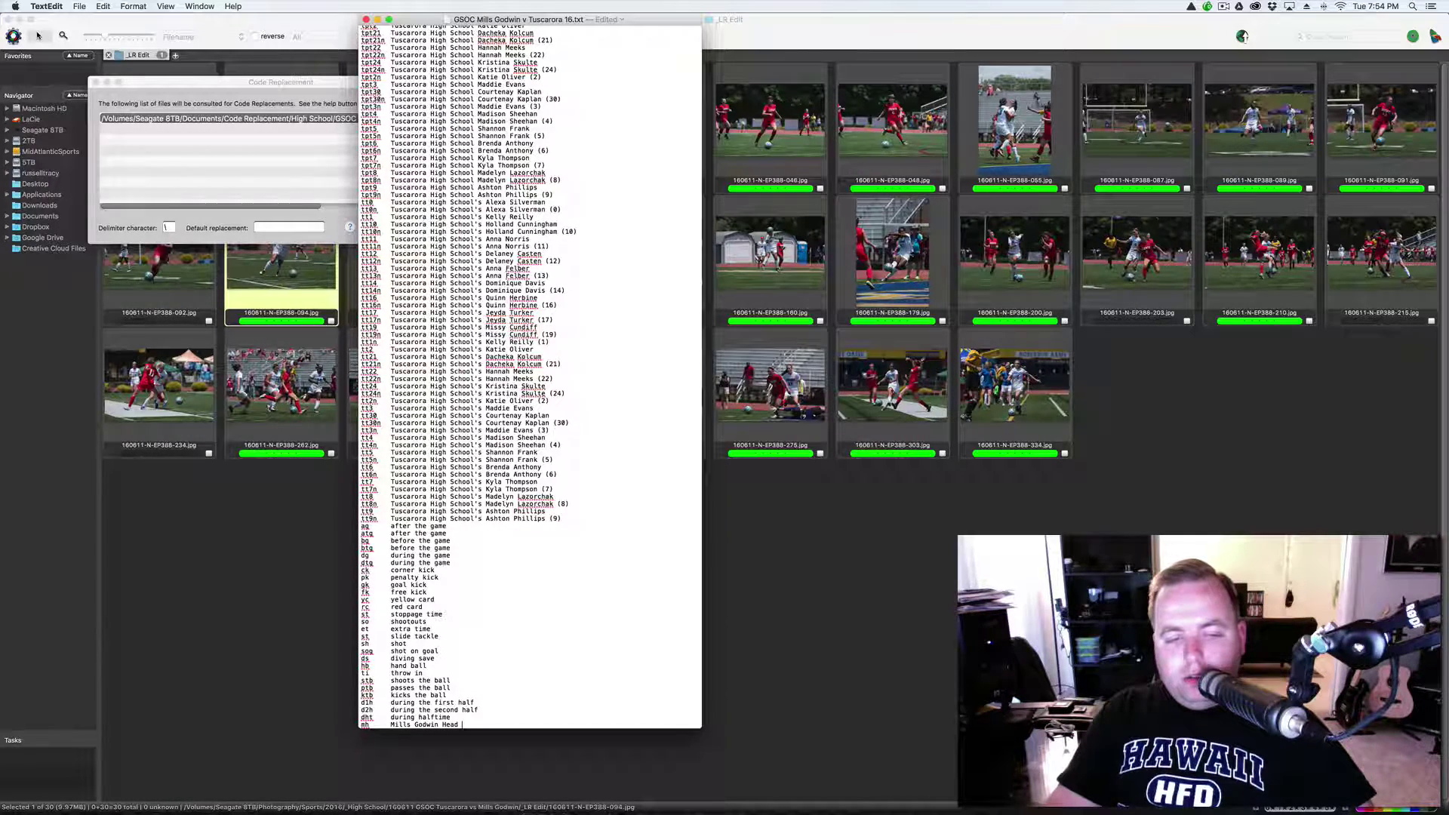
{"action": "type", "text": "CCoach"}
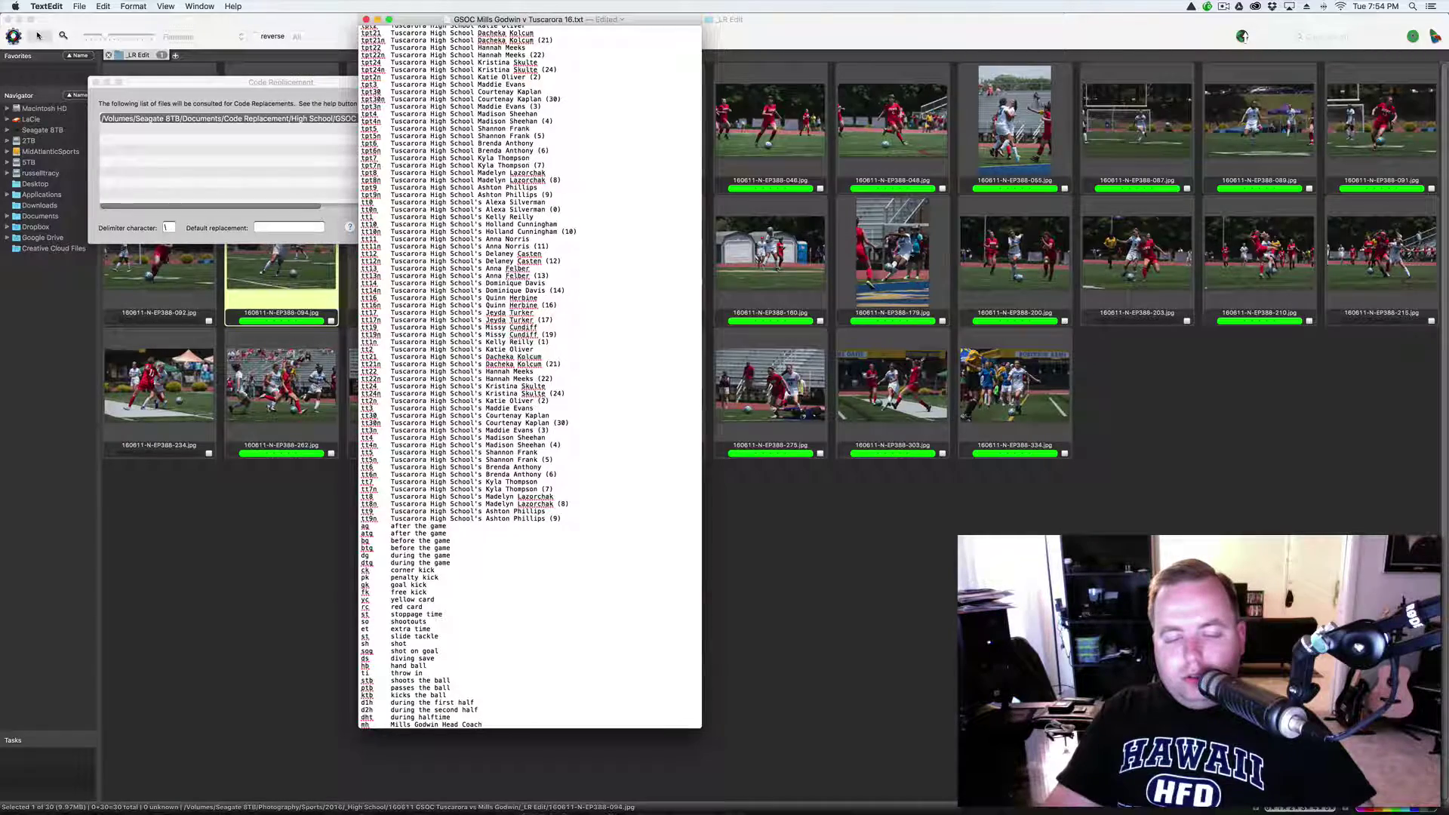
{"action": "type", "text": " fjdkla;fj"}
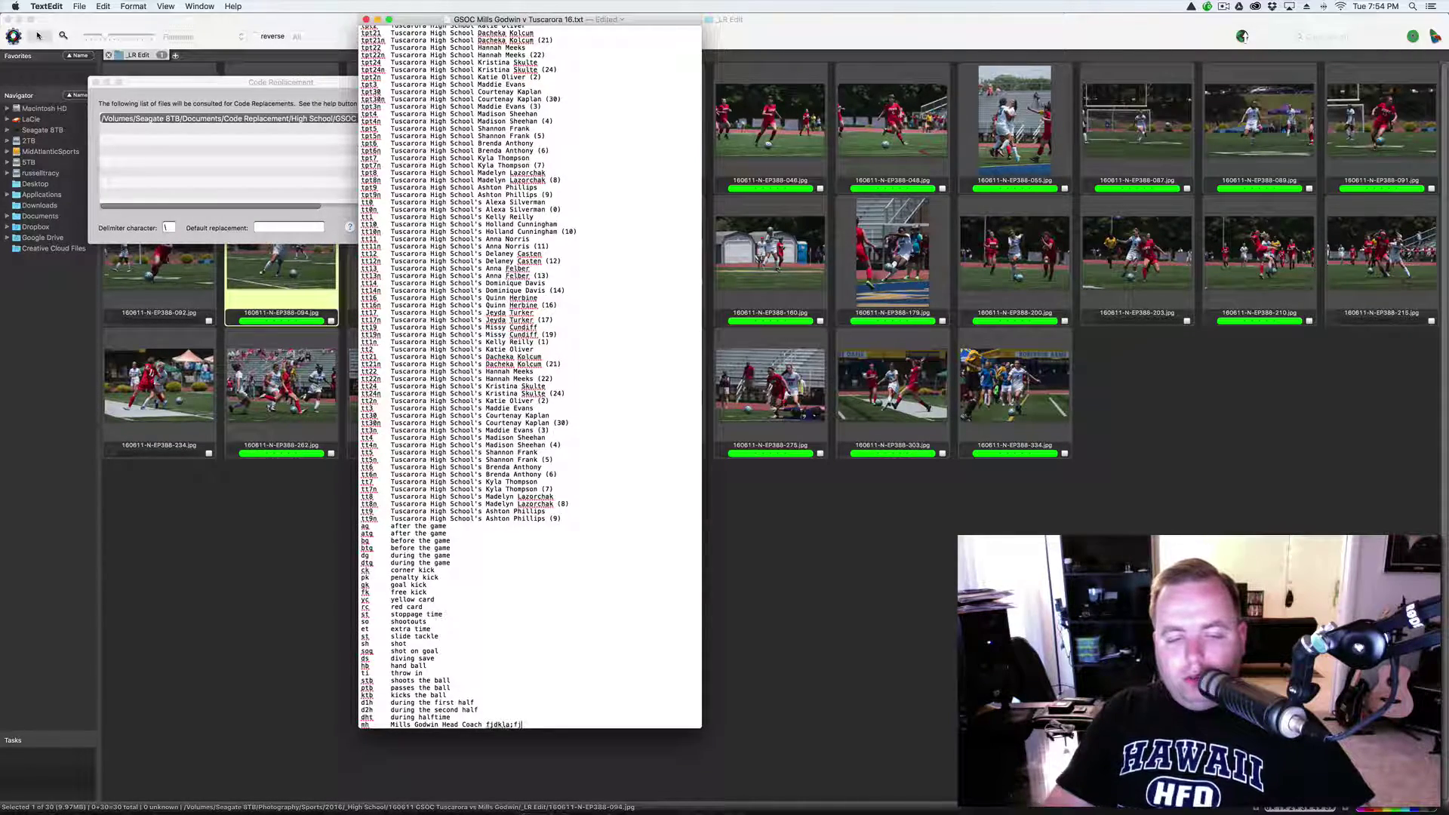
{"action": "key", "text": "Return"}
{"action": "type", "text": "jf"}
{"action": "key", "text": "Tab"}
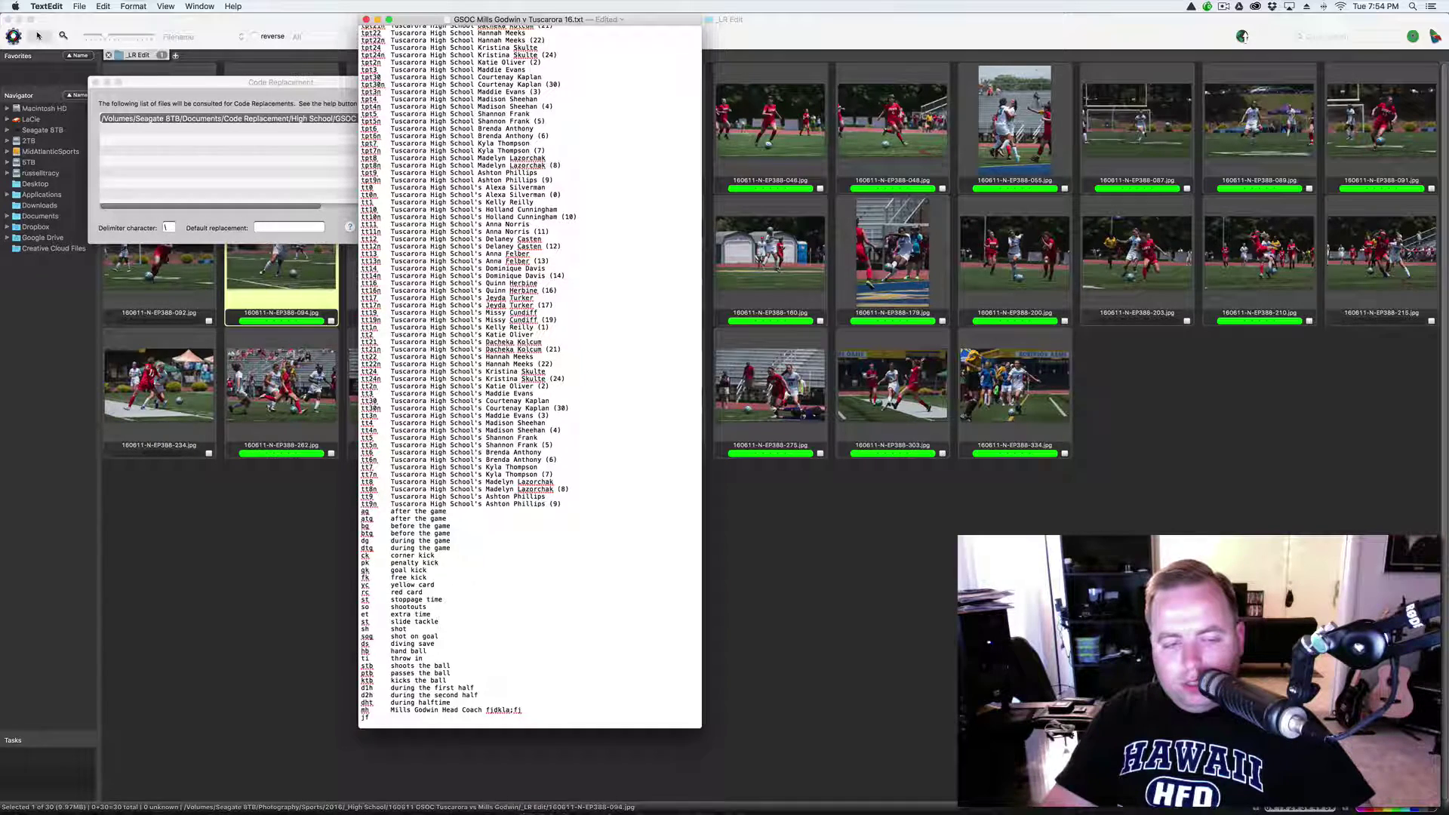
{"action": "type", "text": "jfkdlajfl;a"}
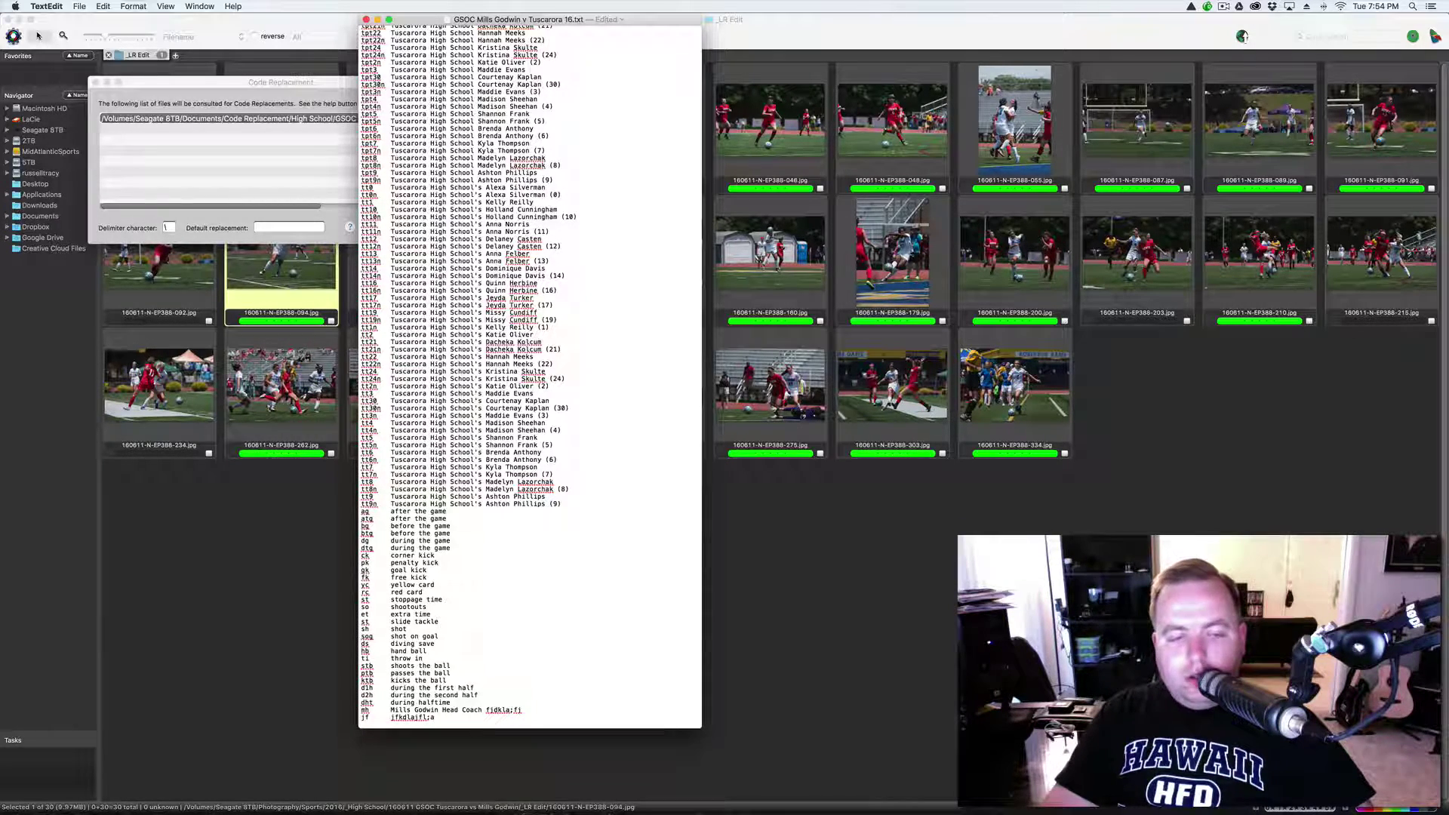
{"action": "key", "text": "Return"}
{"action": "type", "text": "fjkdl"}
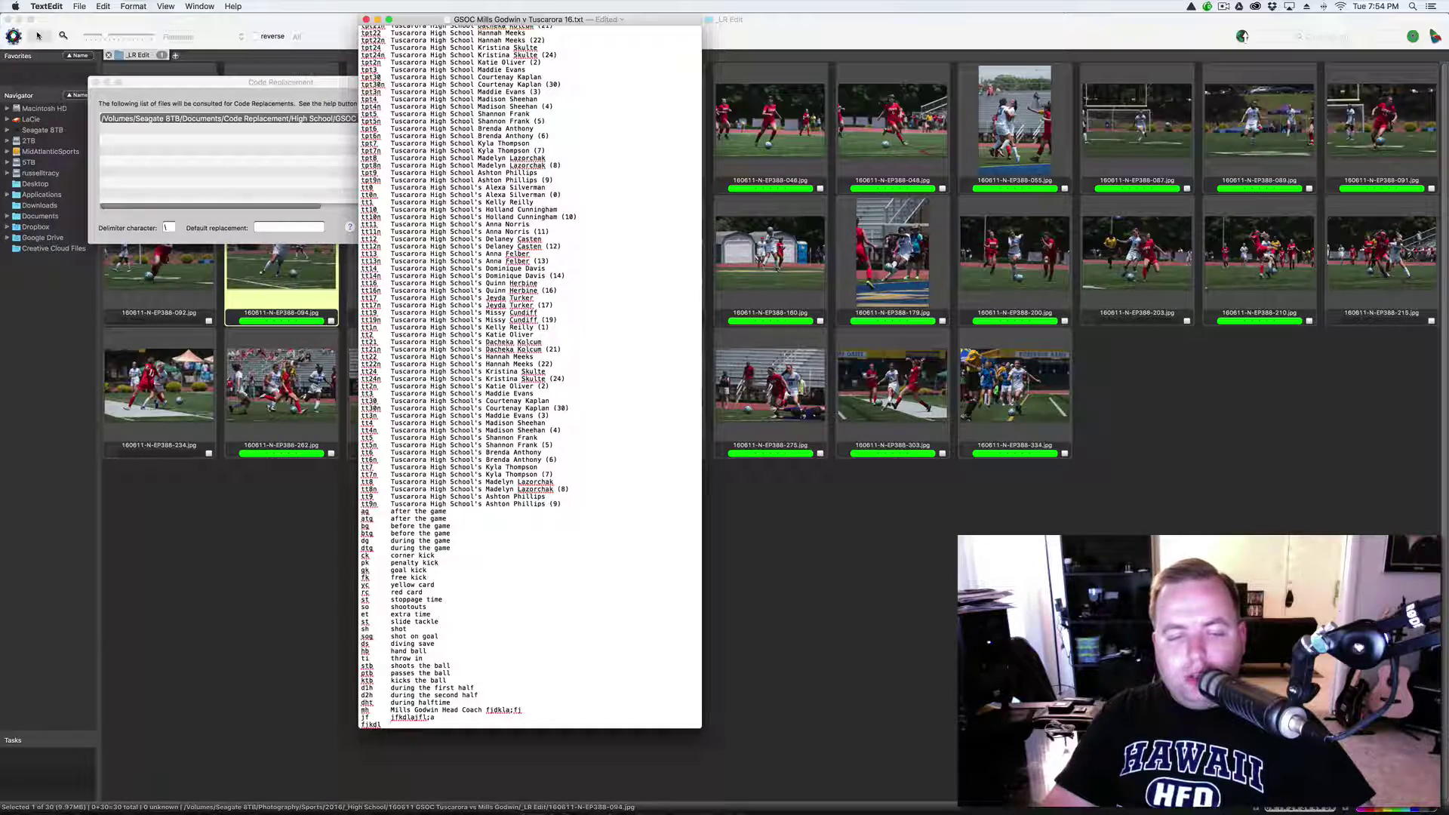
{"action": "key", "text": "Tab"}
{"action": "type", "text": "kfdla"}
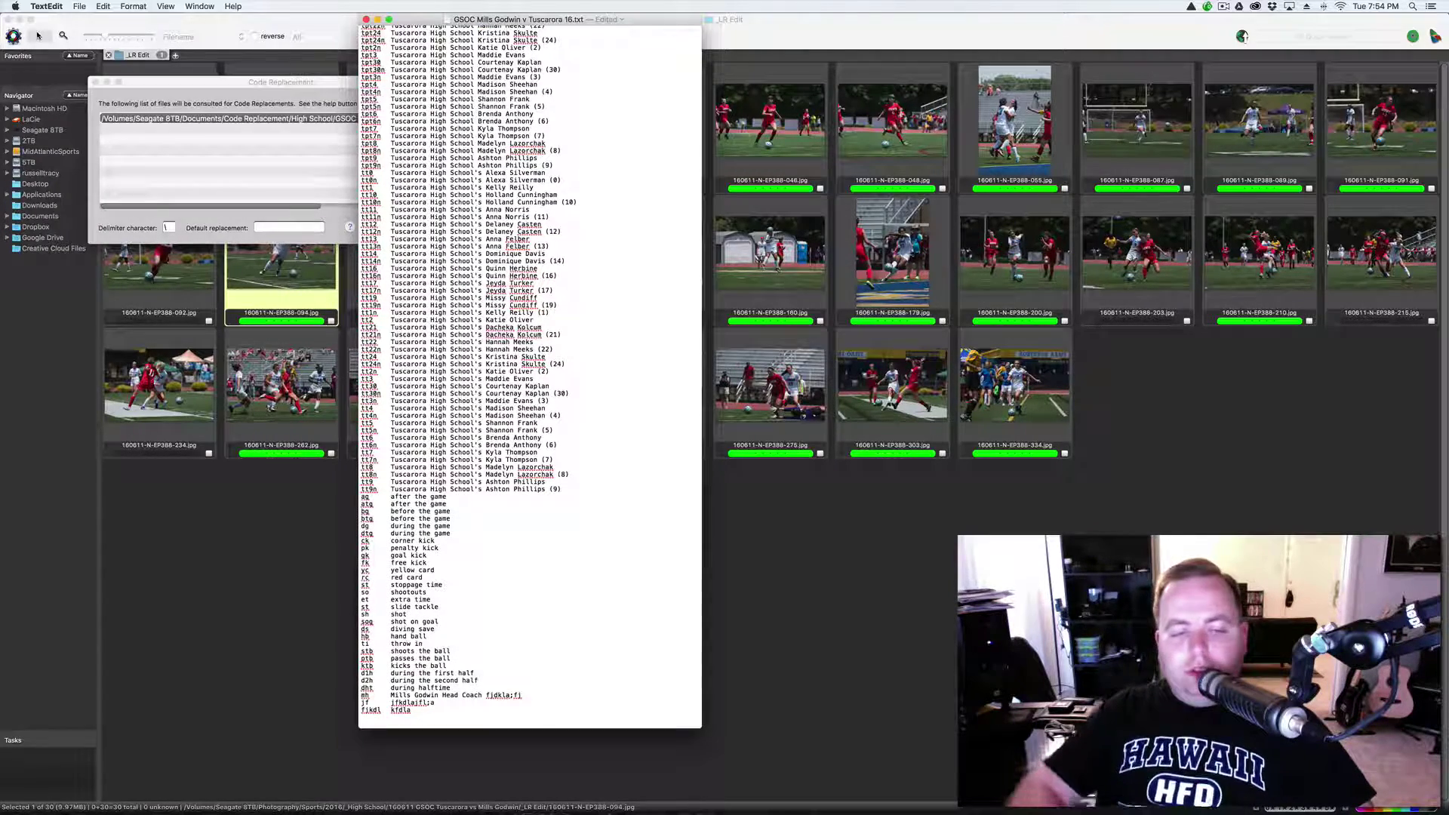
{"action": "key", "text": "super+shift+Left"}
{"action": "key", "text": "shift+Up"}
{"action": "key", "text": "shift+Up"}
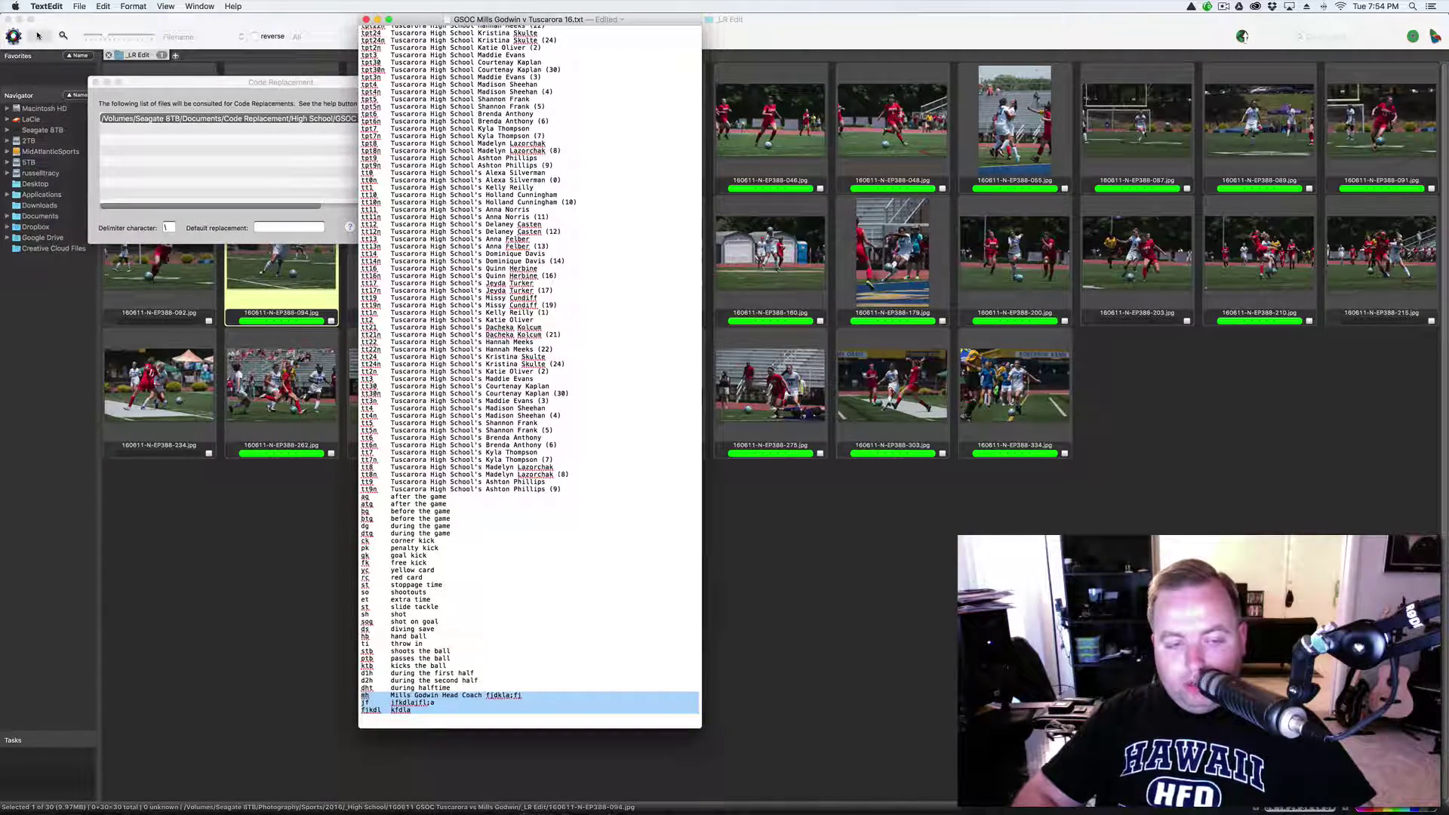
{"action": "key", "text": "BackSpace"}
{"action": "key", "text": "BackSpace"}
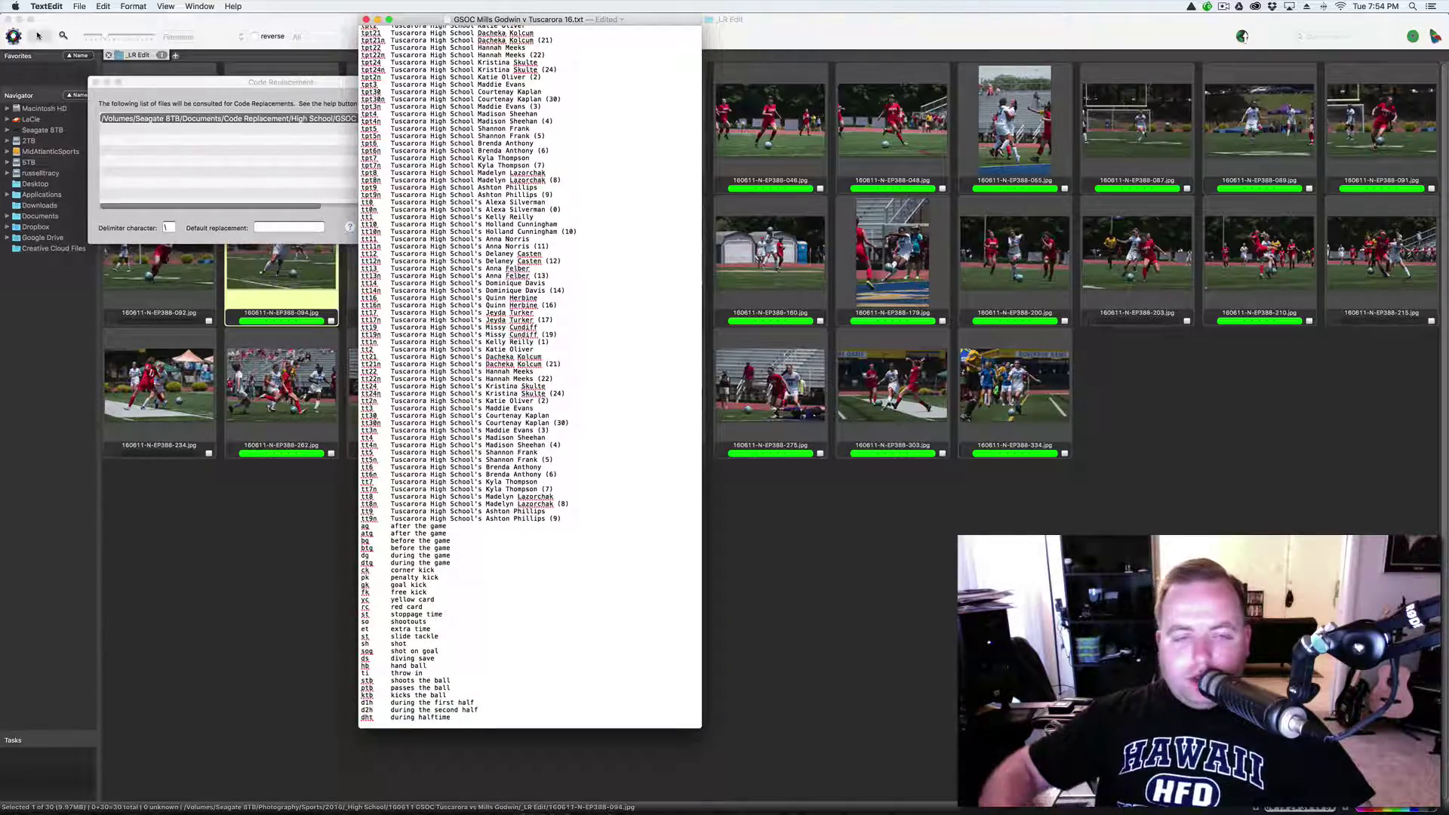
{"action": "scroll", "coordinate": [451, 459], "scroll_direction": "up", "scroll_amount": 20}
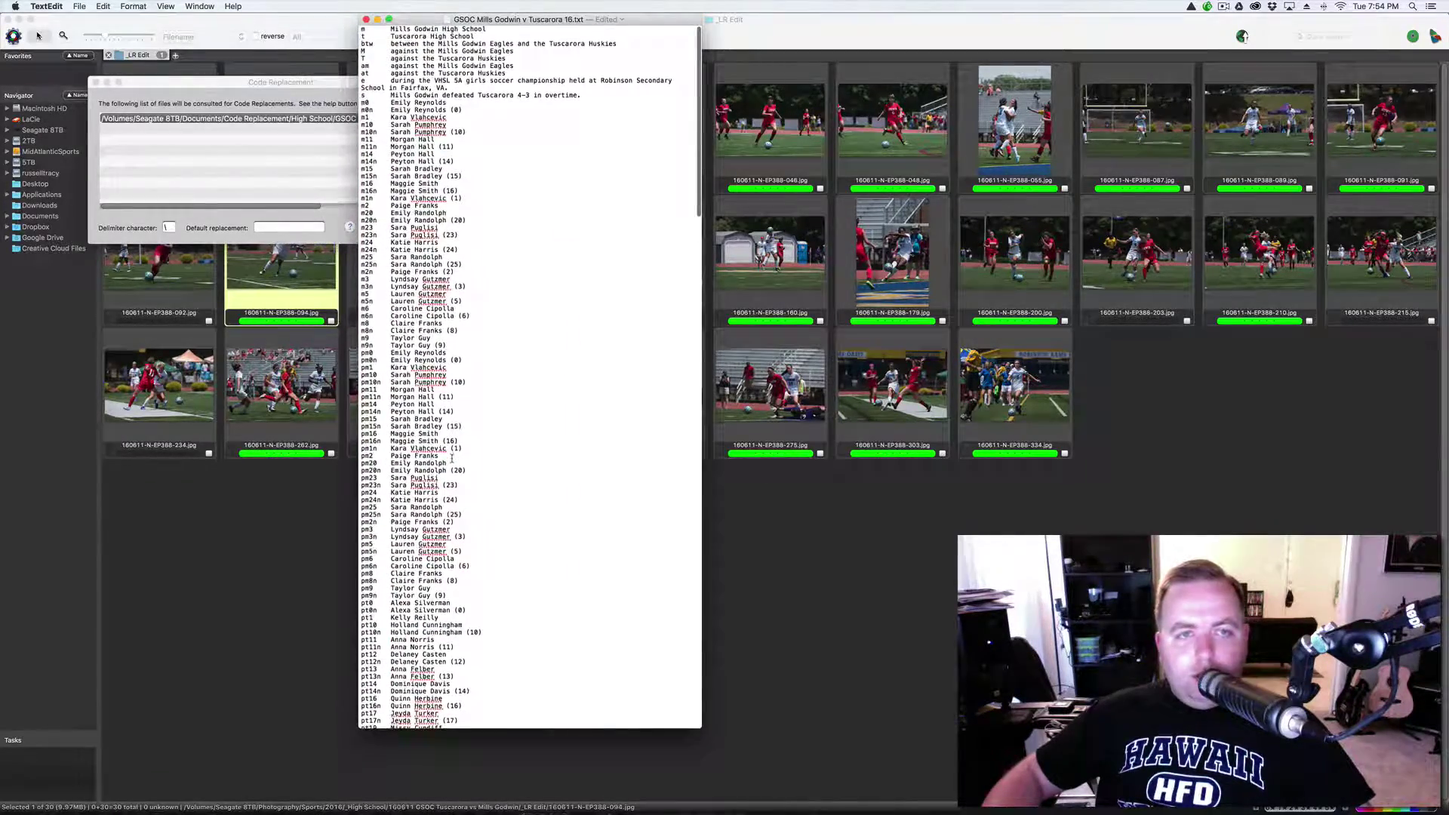
{"action": "mouse_move", "coordinate": [769, 799]}
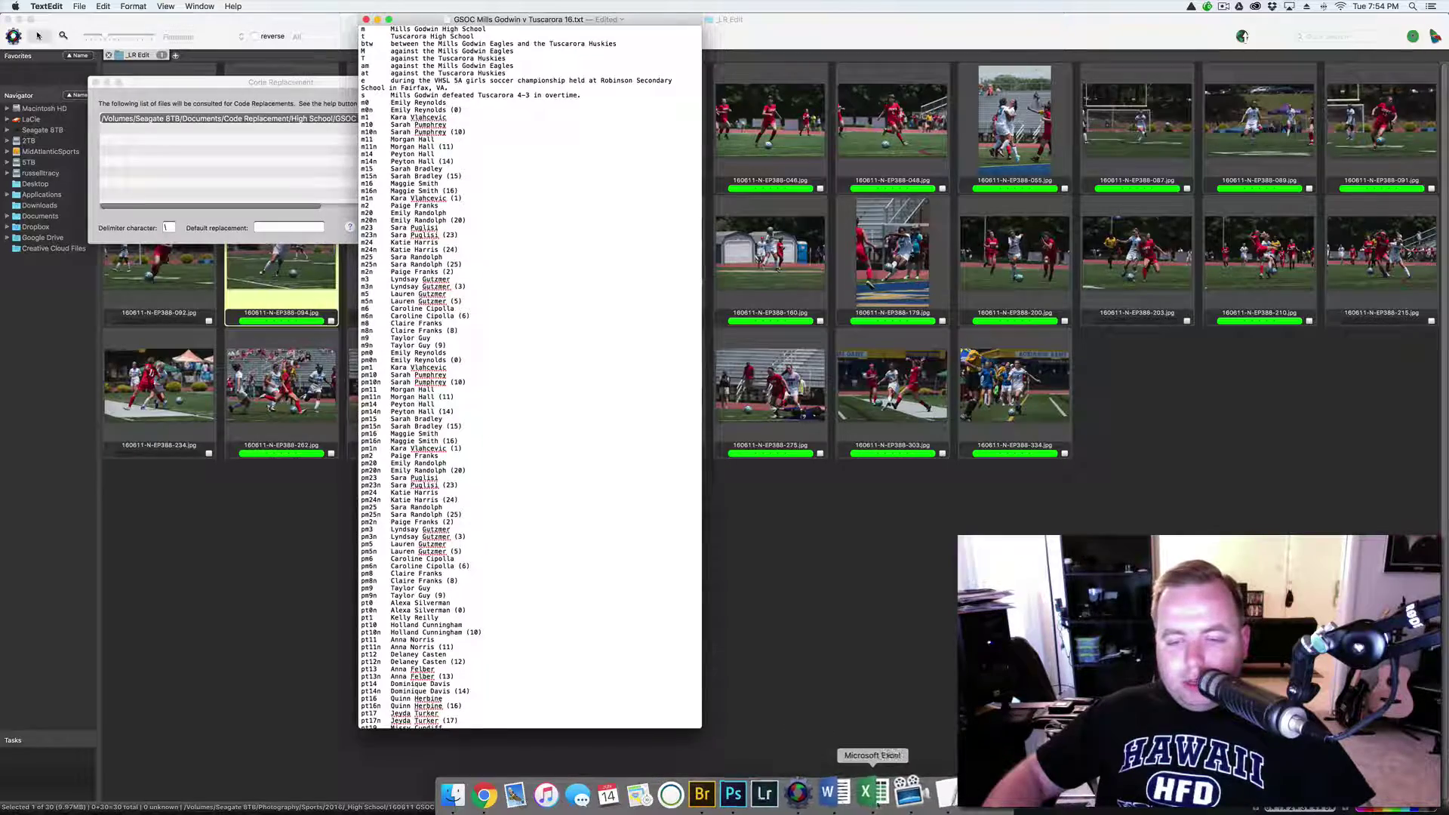
{"action": "left_click", "coordinate": [485, 794]}
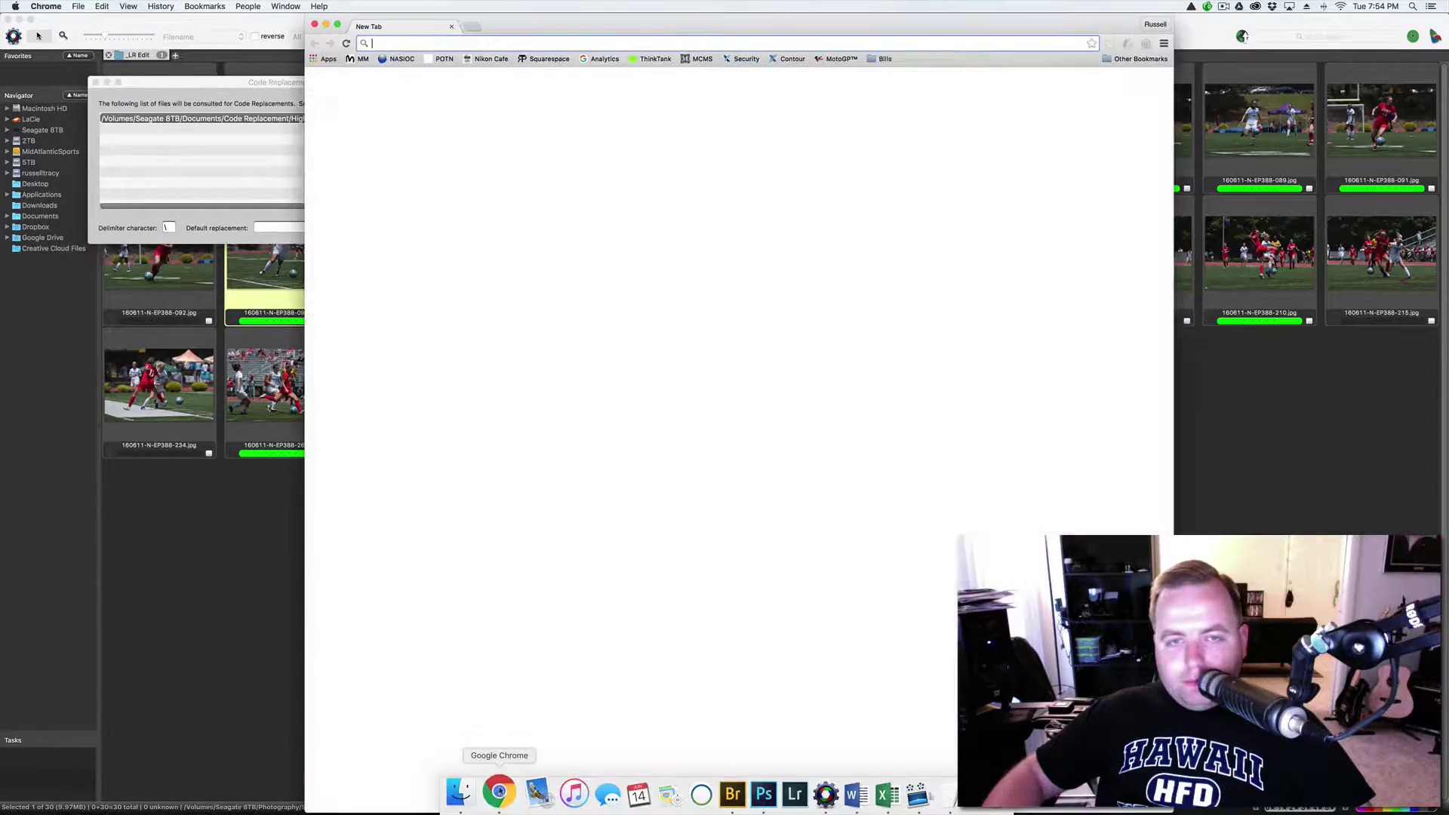
{"action": "type", "text": "www.codereplacements.com"}
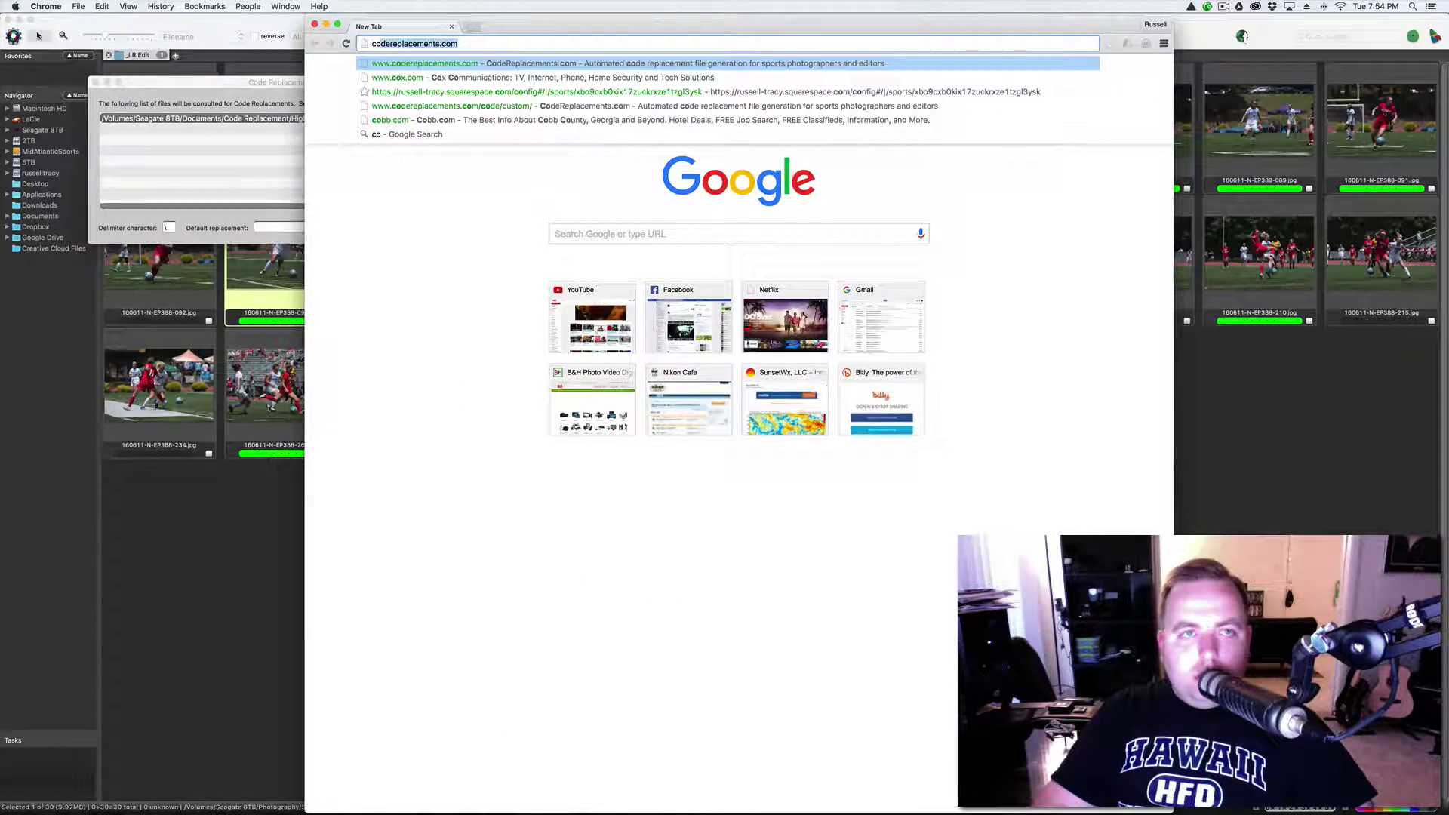
{"action": "key", "text": "Return"}
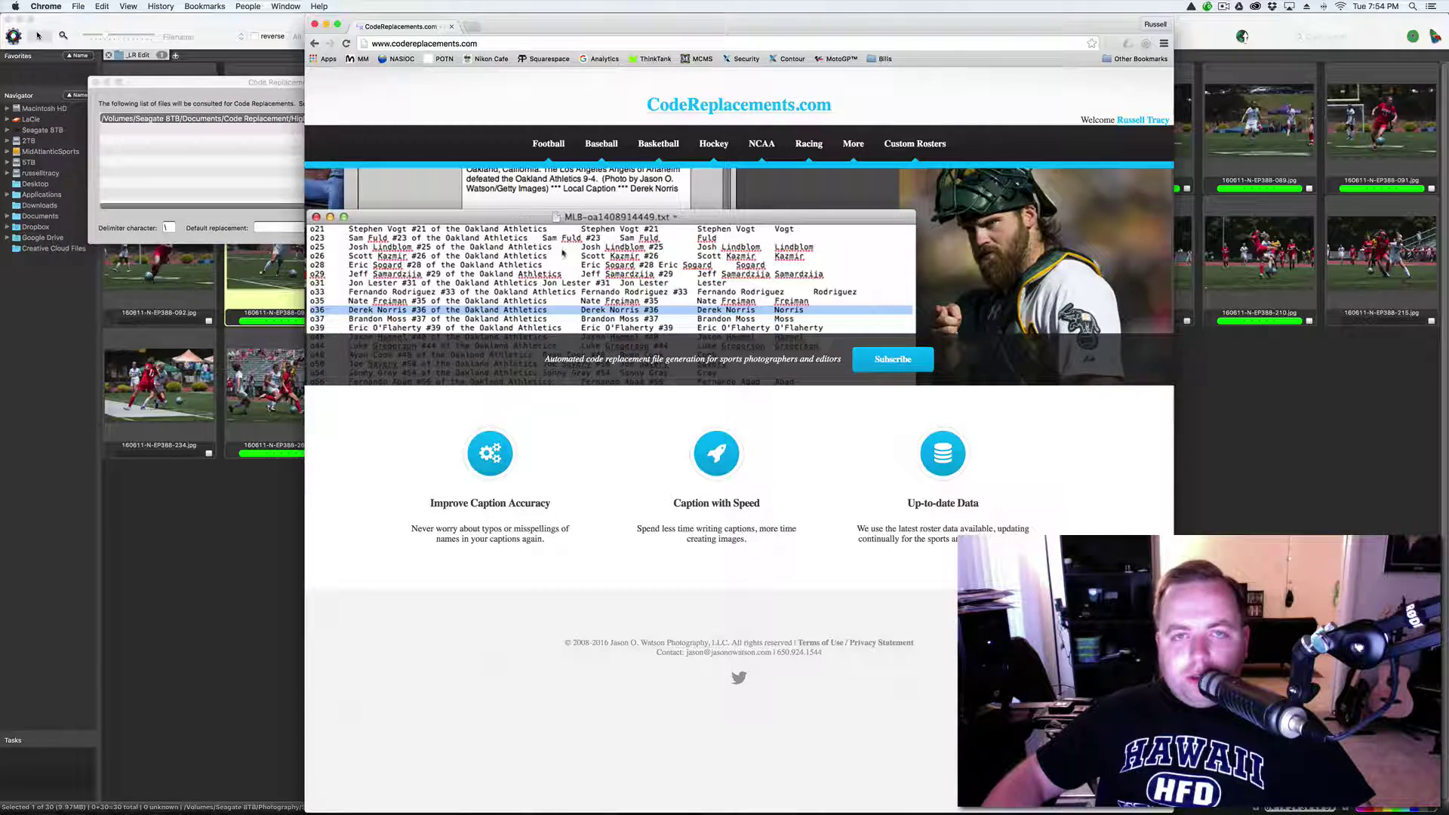
{"action": "mouse_move", "coordinate": [557, 140]}
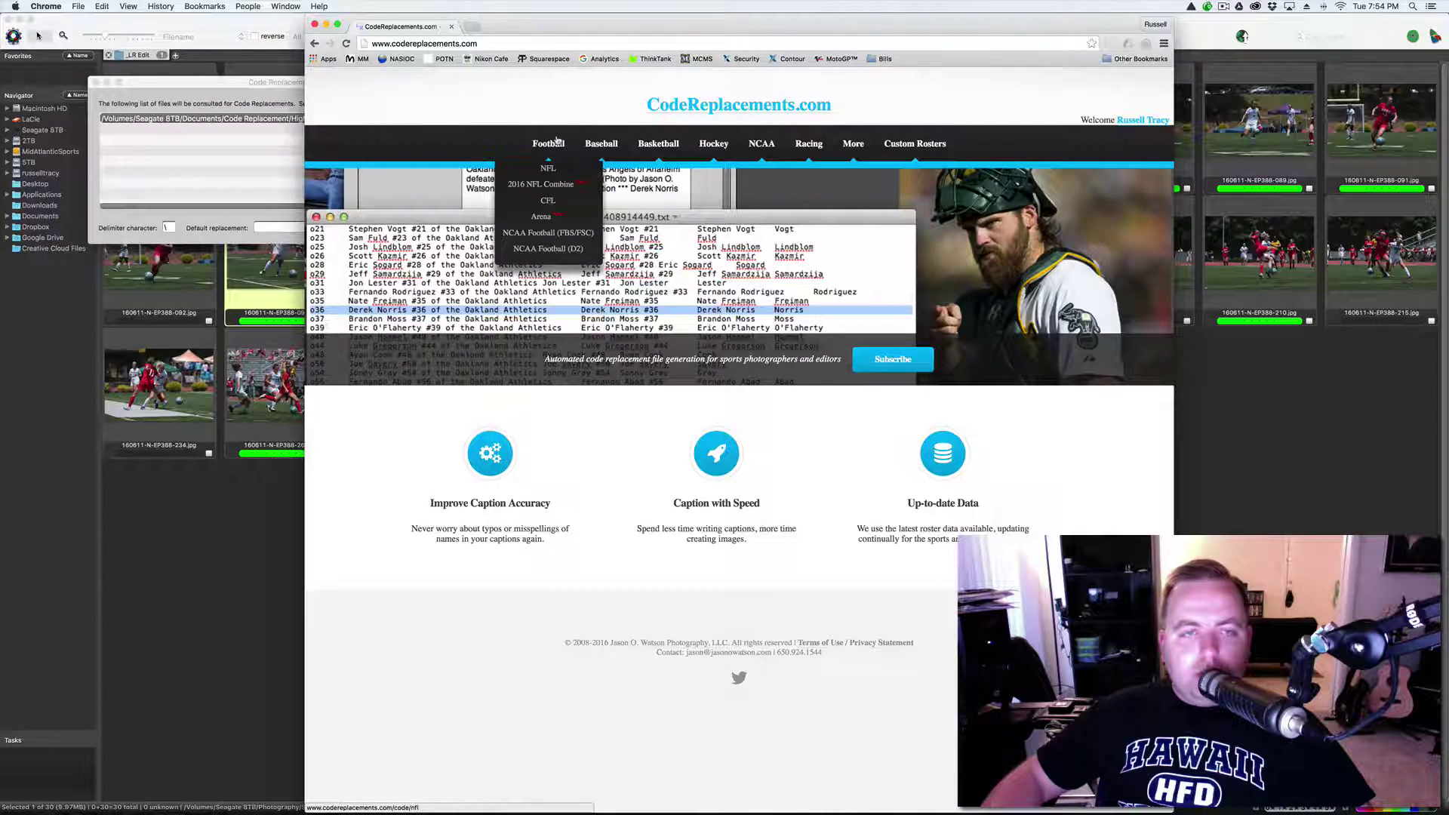
{"action": "mouse_move", "coordinate": [598, 151]}
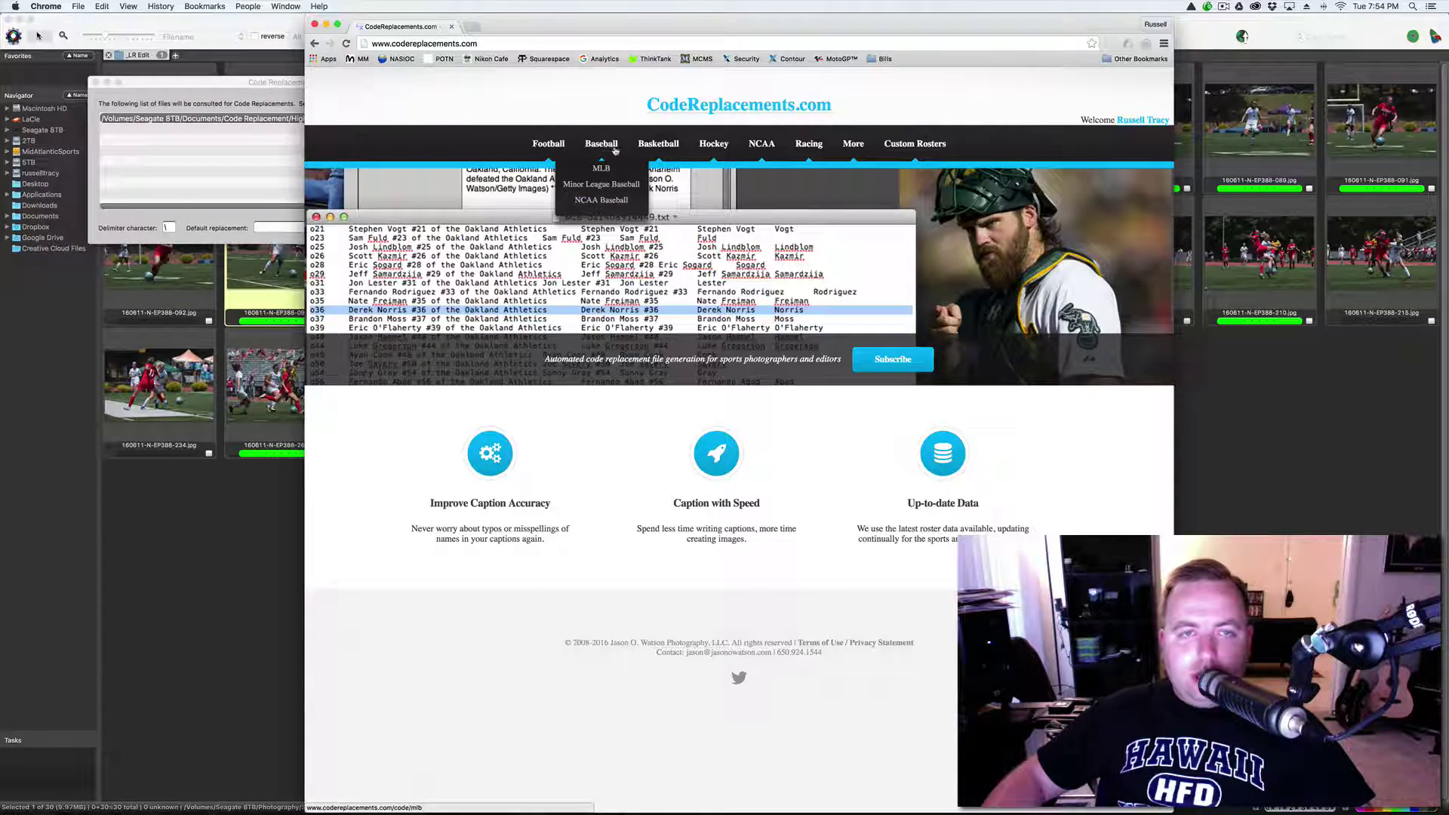
{"action": "mouse_move", "coordinate": [736, 153]}
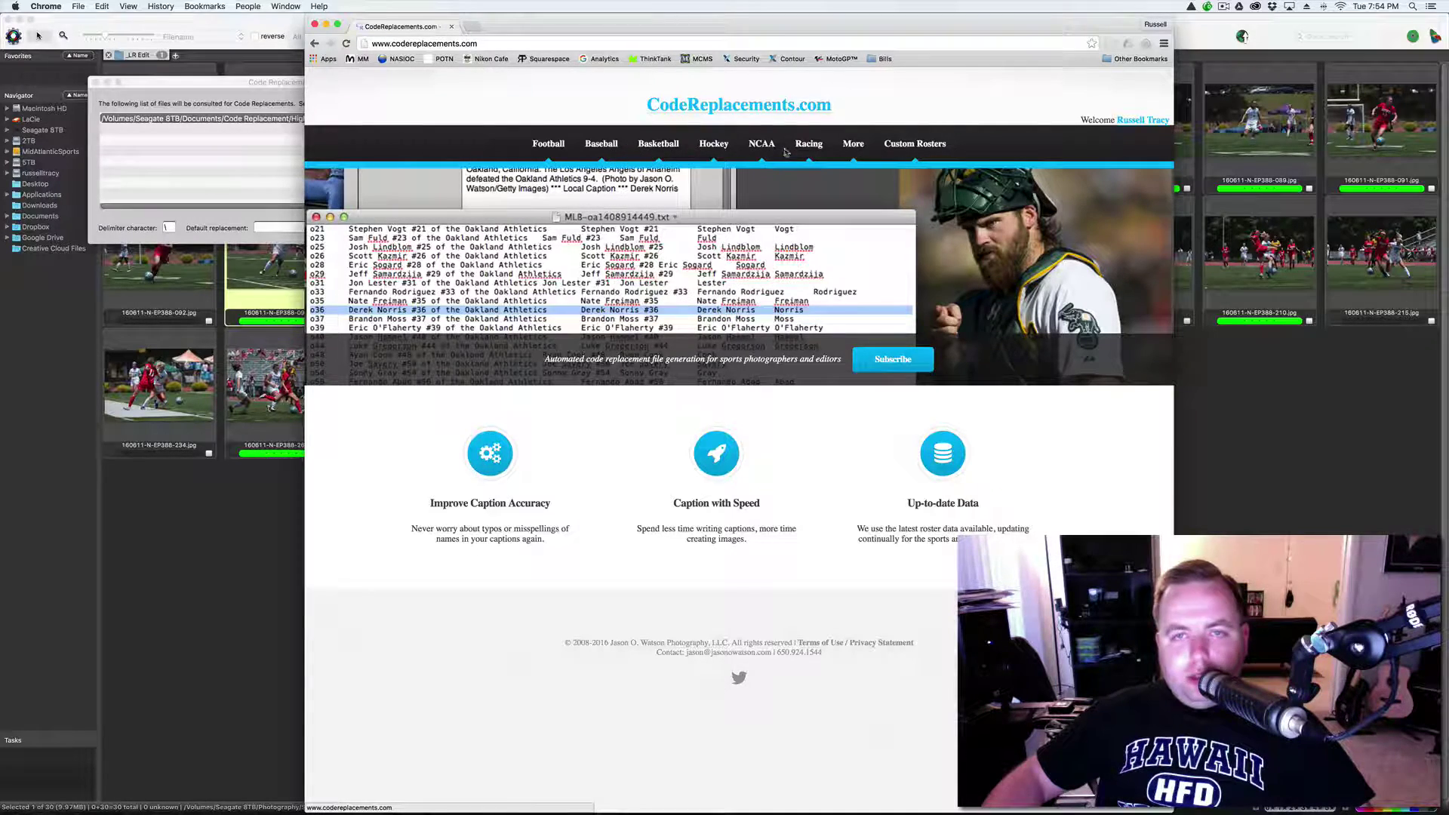
{"action": "mouse_move", "coordinate": [807, 150]}
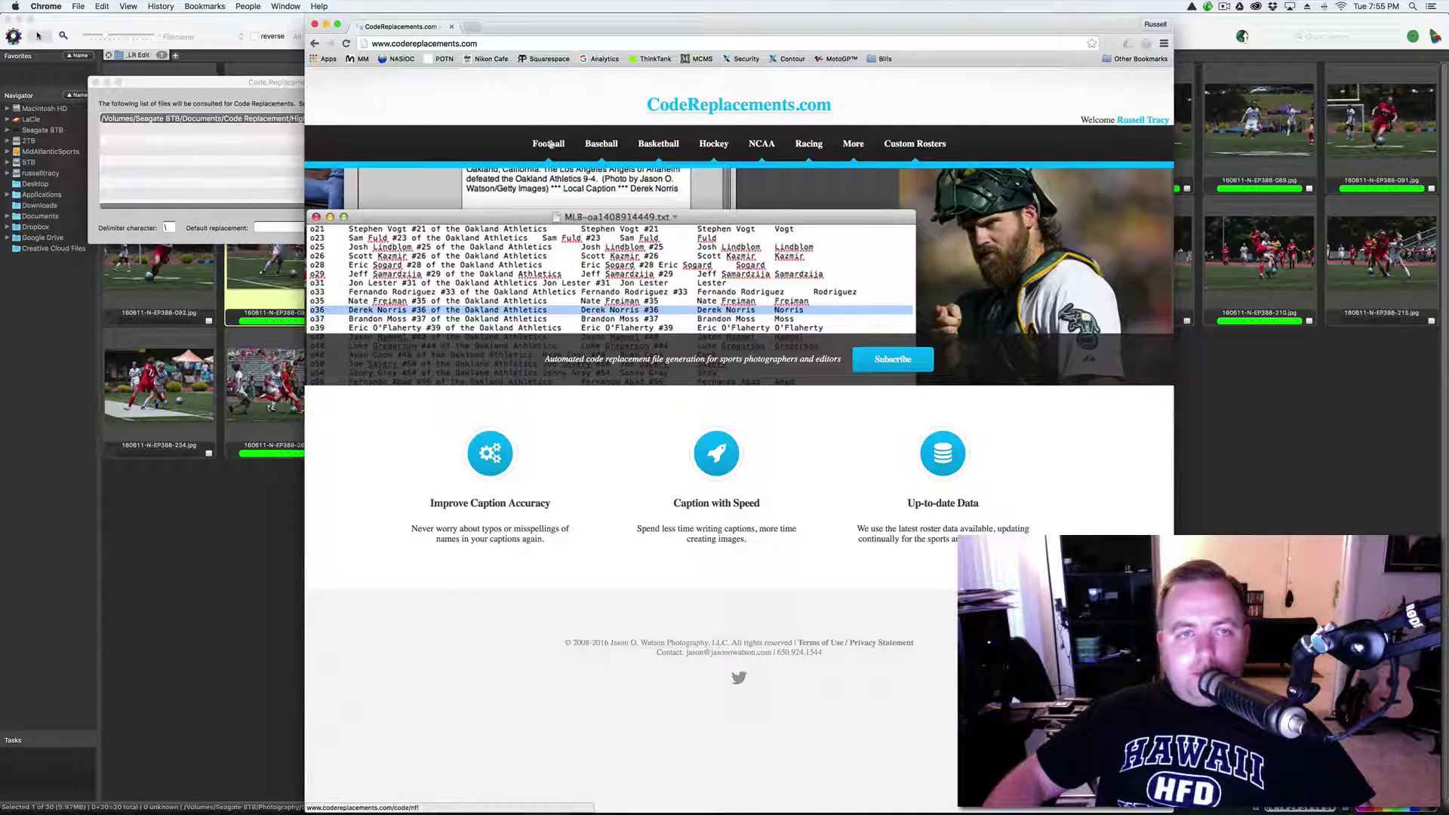
Step: On the NFL roster page, set Baltimore Ravens as home team and Pittsburgh Steelers as visiting team
{"action": "mouse_move", "coordinate": [551, 143]}
{"action": "left_click", "coordinate": [550, 171]}
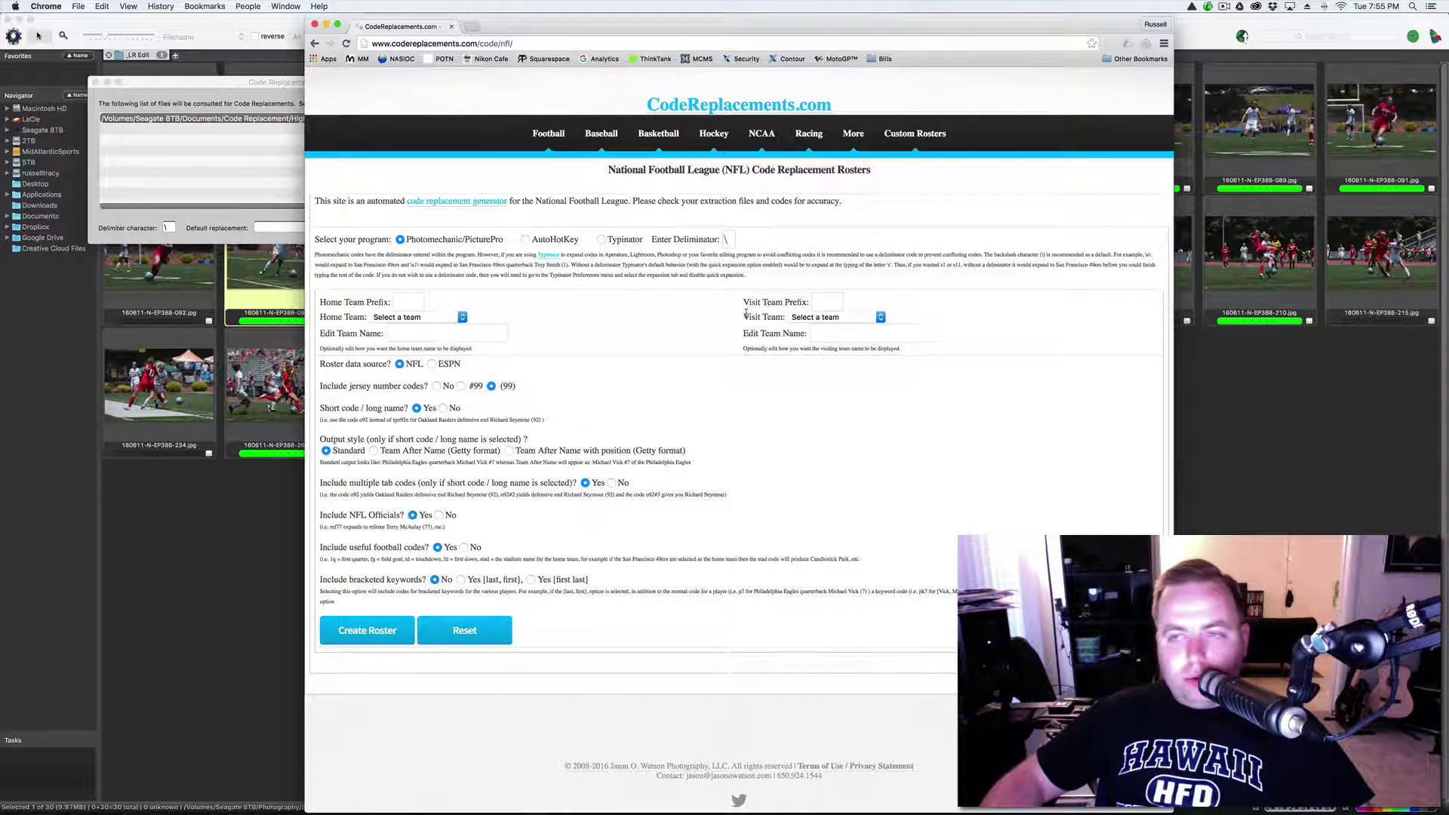
{"action": "left_click", "coordinate": [409, 301]}
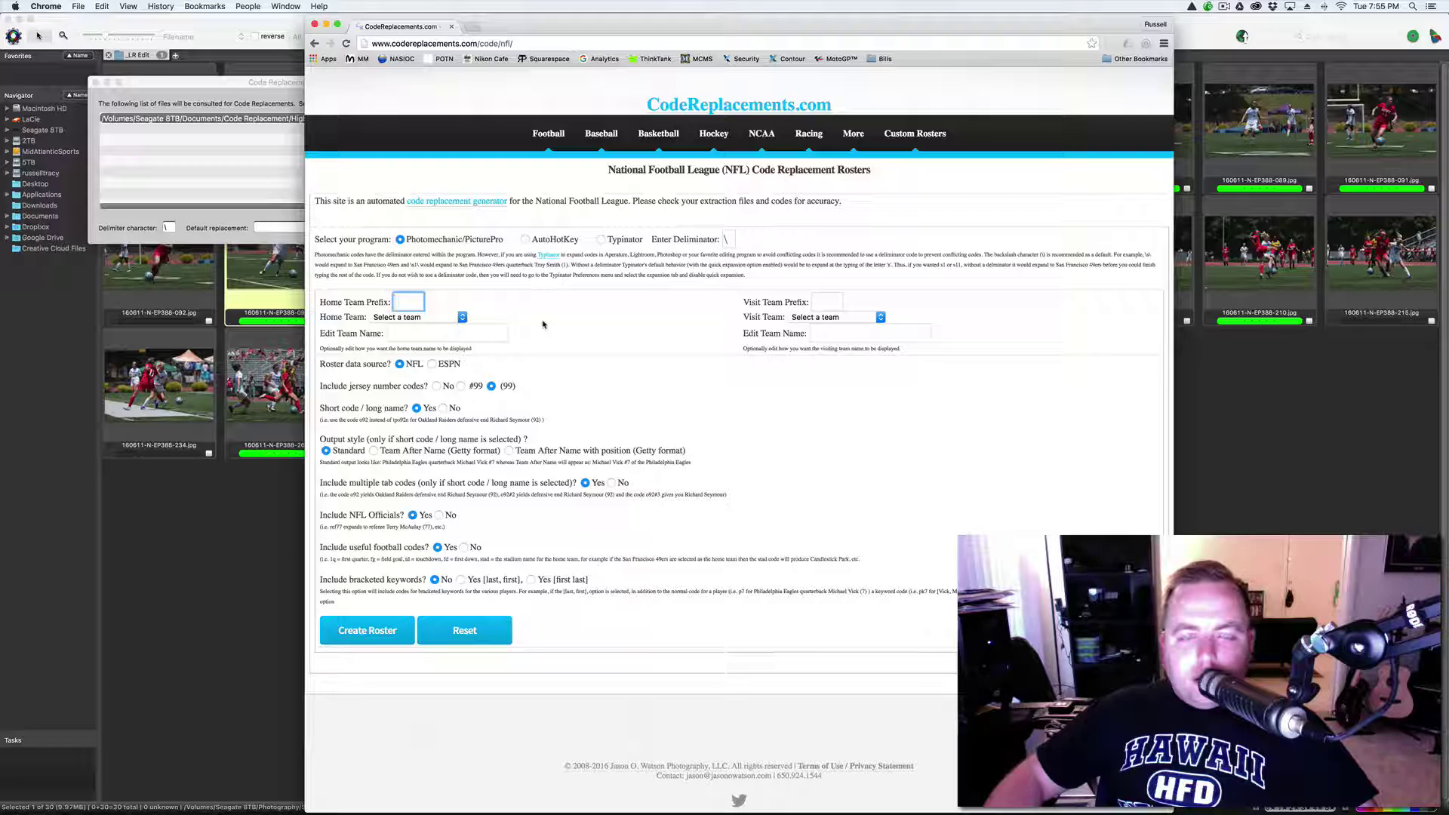
{"action": "left_click", "coordinate": [433, 318]}
{"action": "left_click", "coordinate": [408, 352]}
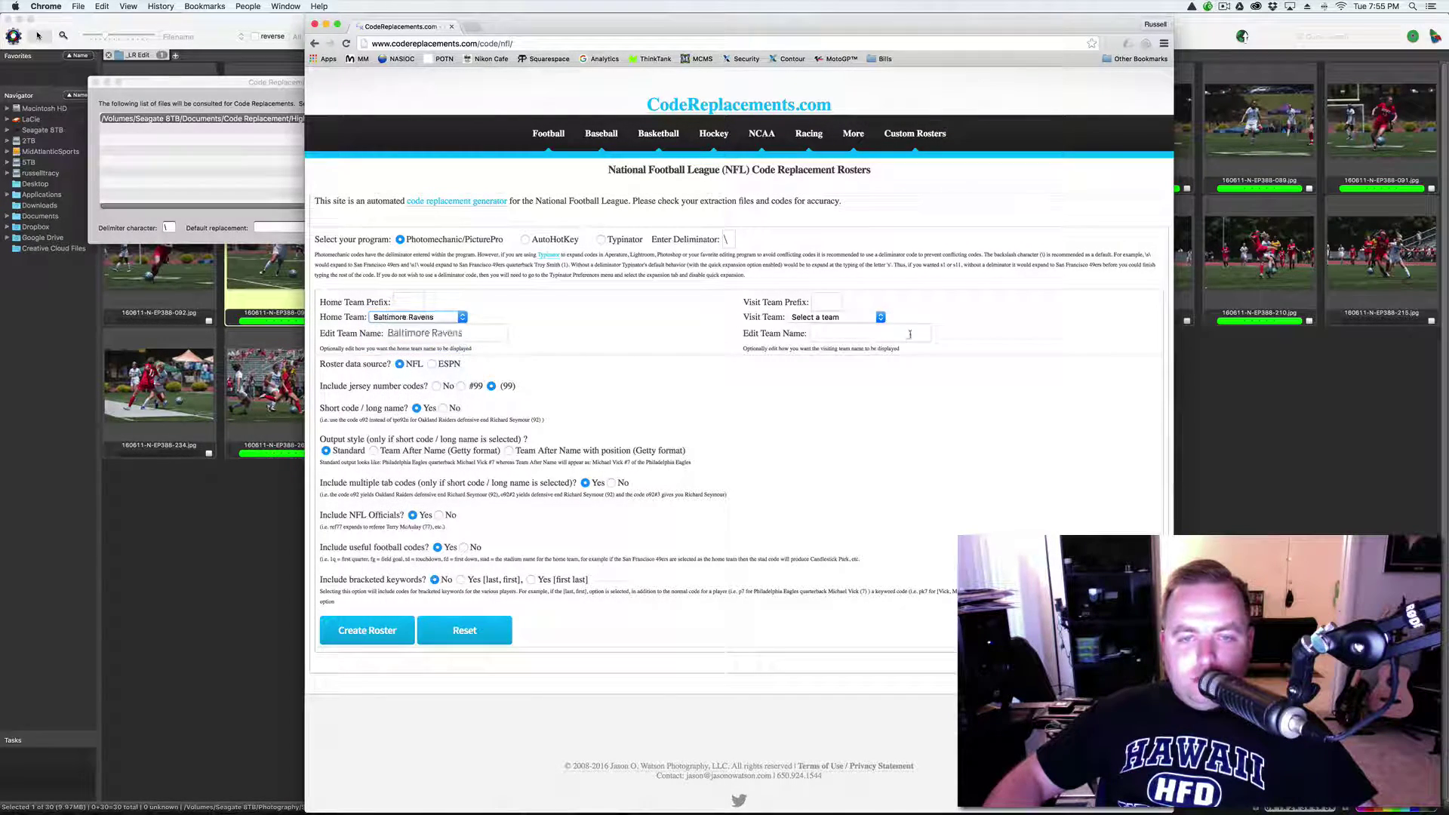
{"action": "left_click", "coordinate": [840, 321]}
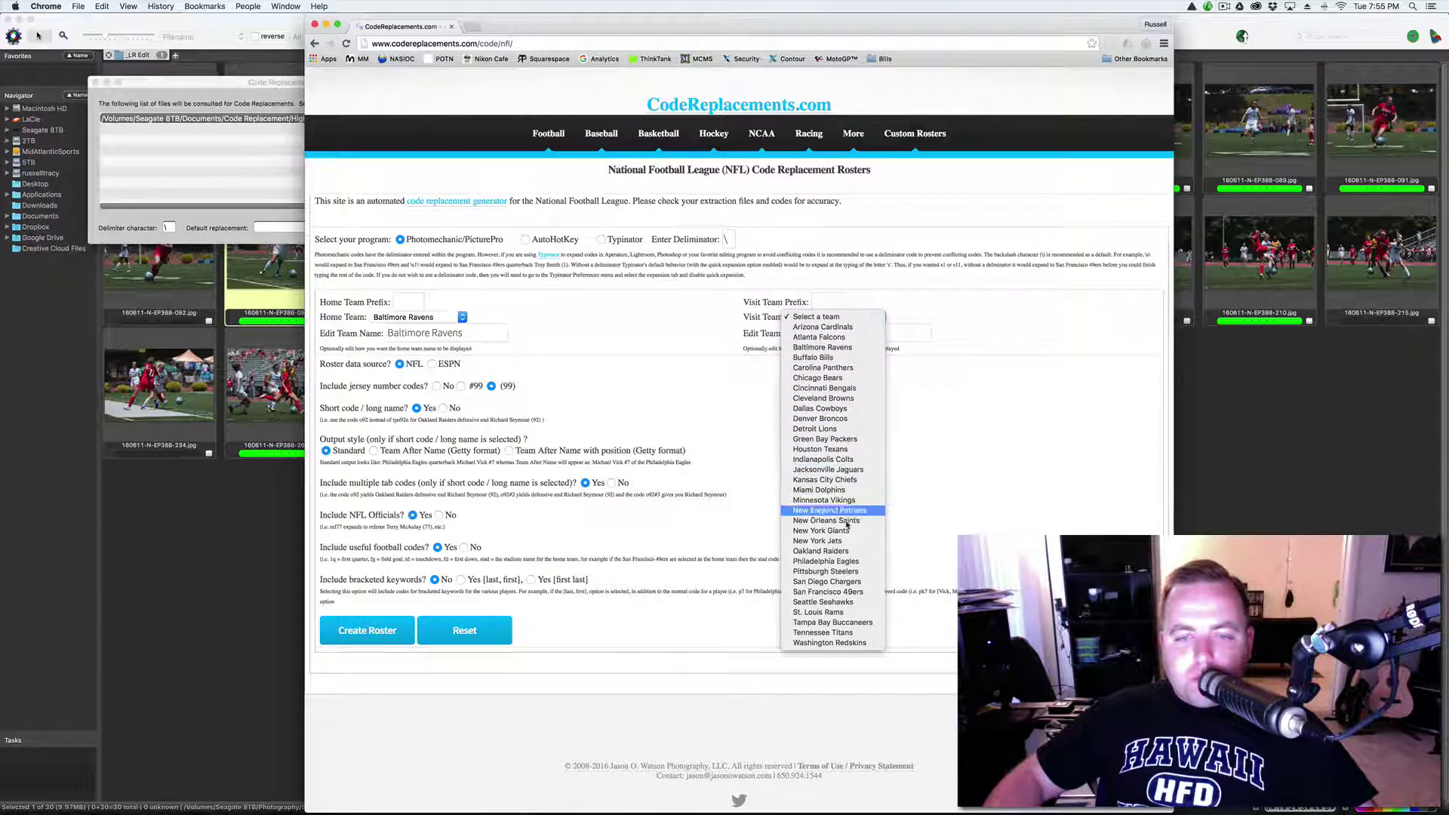
{"action": "left_click", "coordinate": [843, 572]}
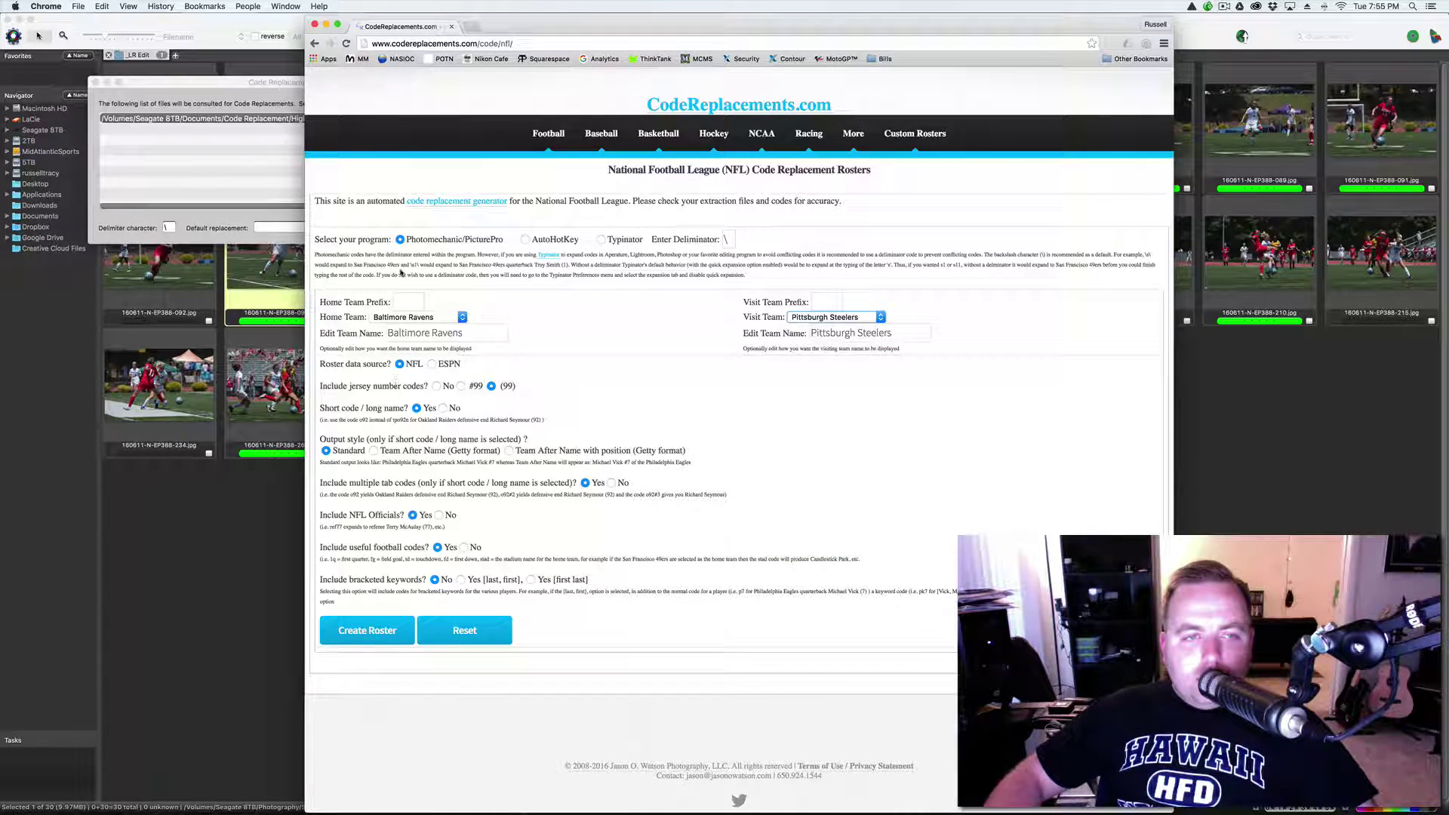
Step: Set the home prefix to b and the visit prefix to p, and turn short code off
{"action": "left_click", "coordinate": [407, 303]}
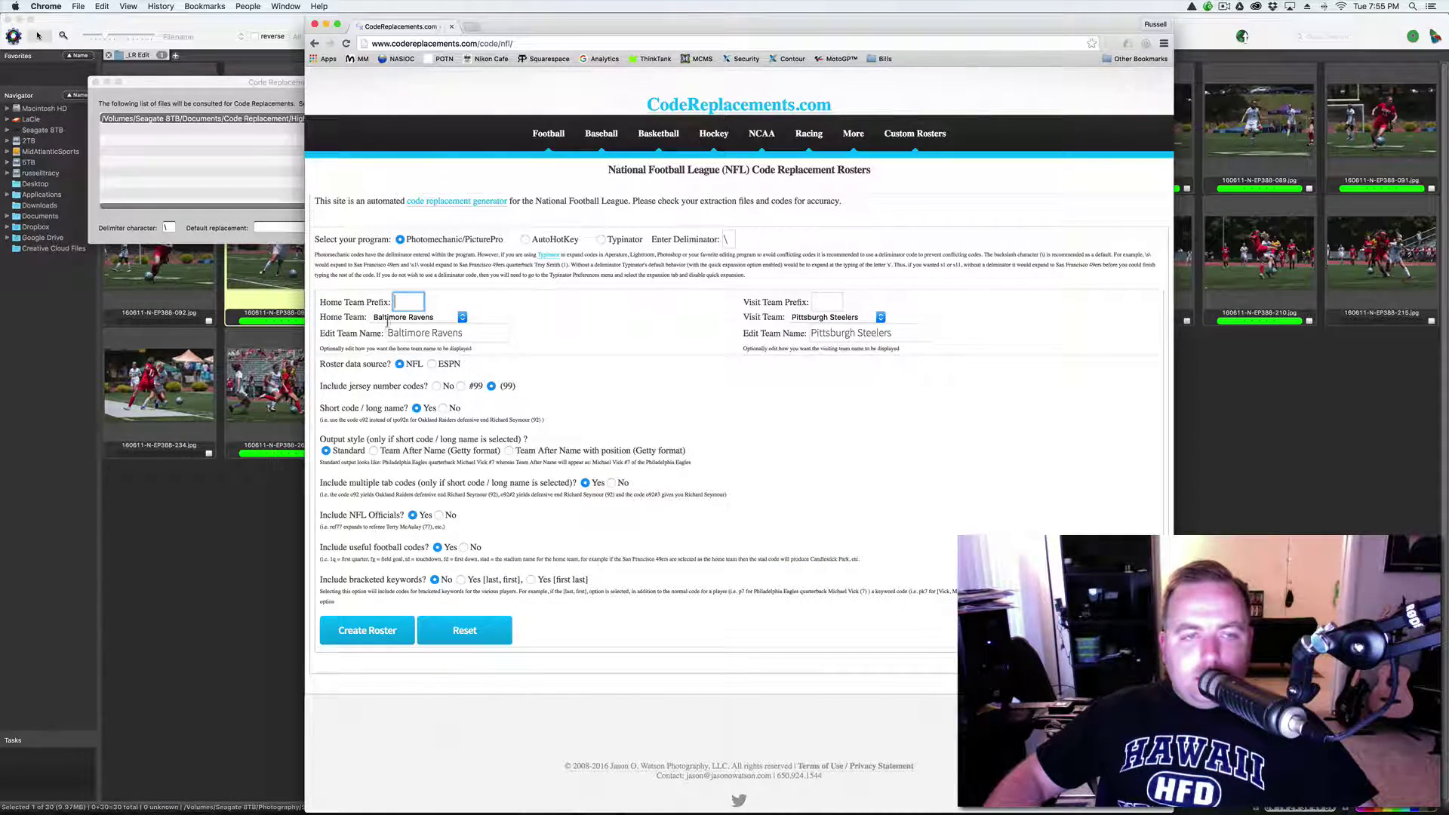
{"action": "type", "text": "b"}
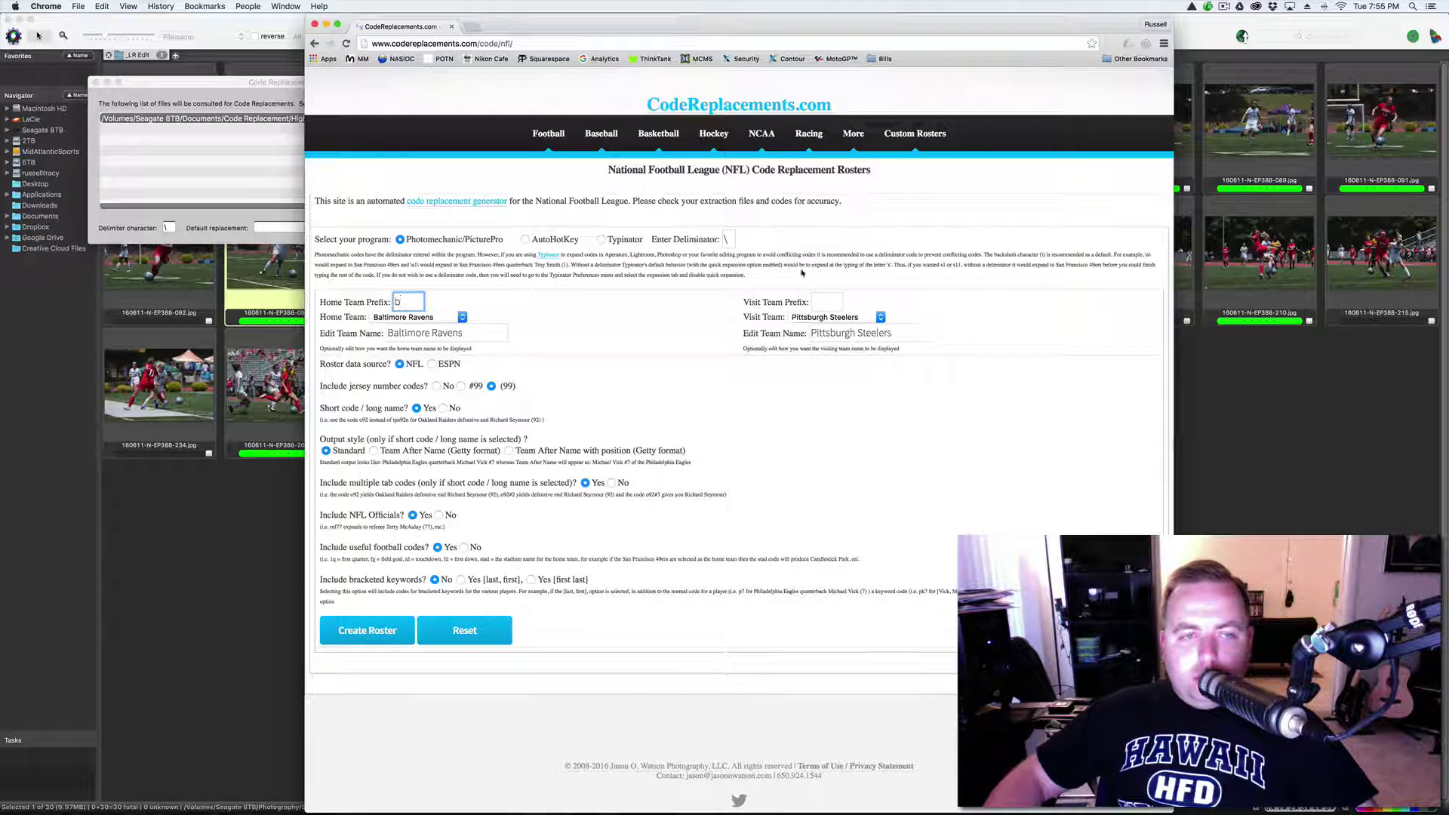
{"action": "left_click", "coordinate": [822, 301]}
{"action": "type", "text": "p"}
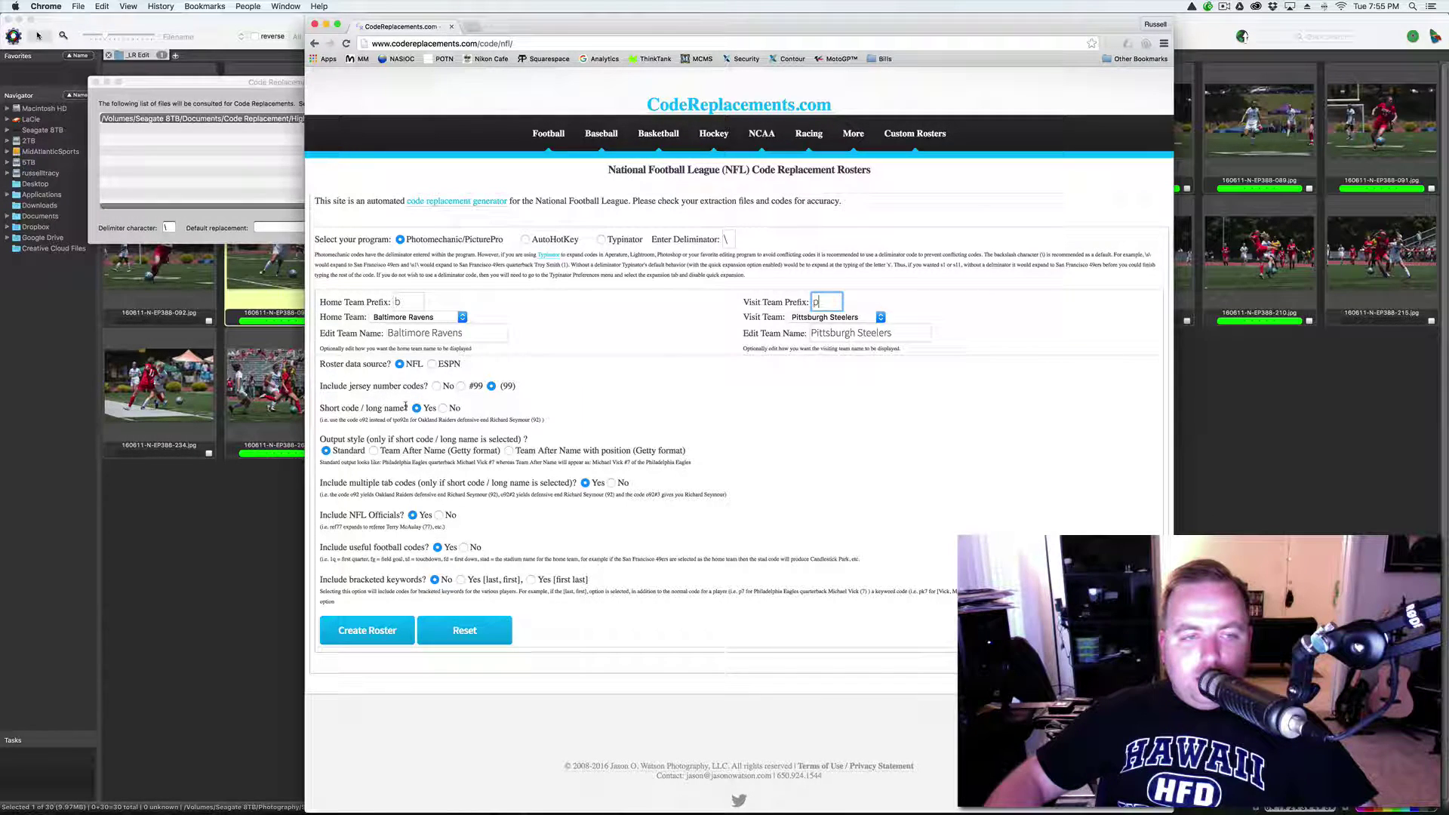
{"action": "left_click", "coordinate": [443, 408]}
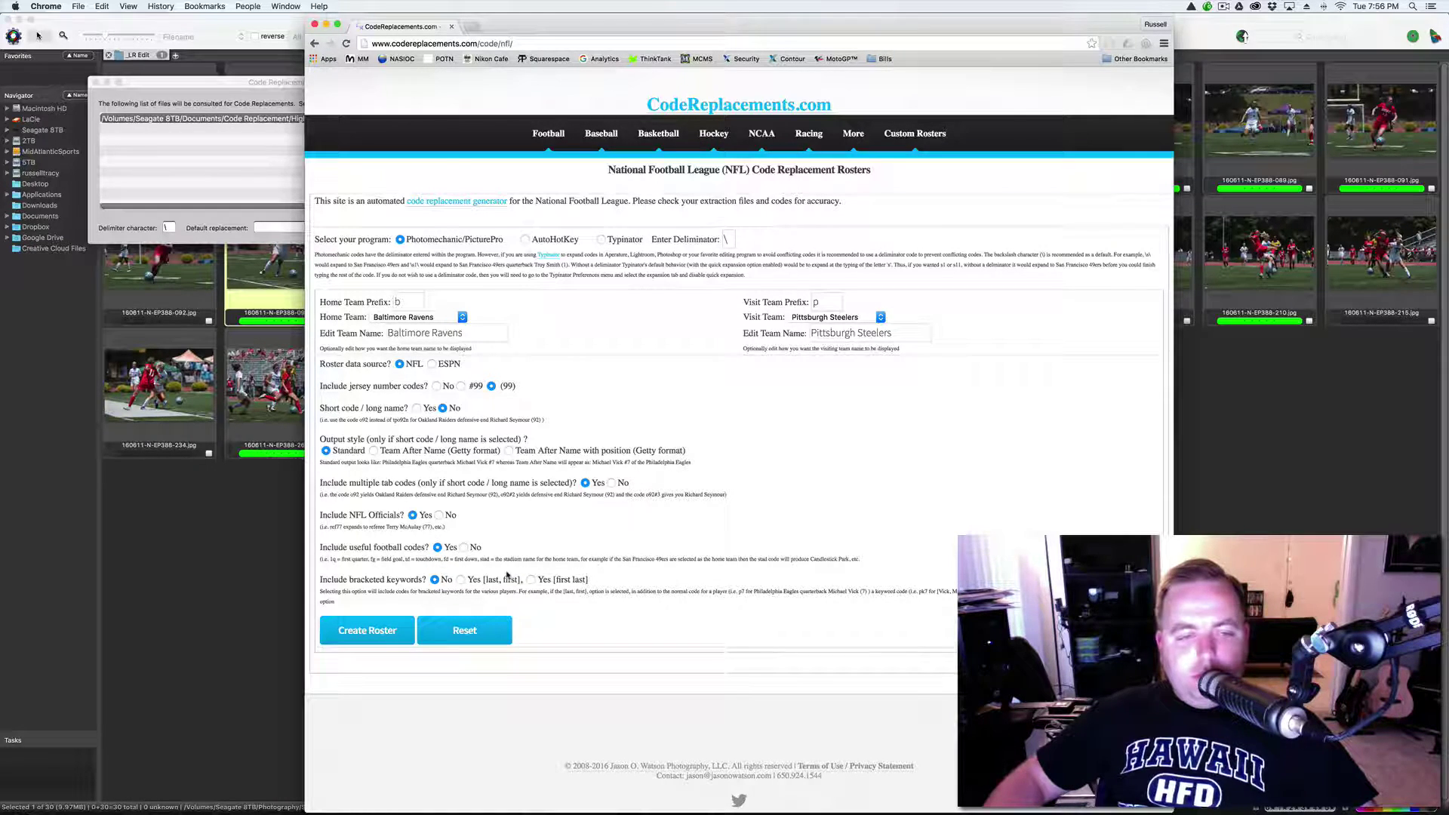
Step: Create the roster, then download the file and open it
{"action": "left_click", "coordinate": [379, 630]}
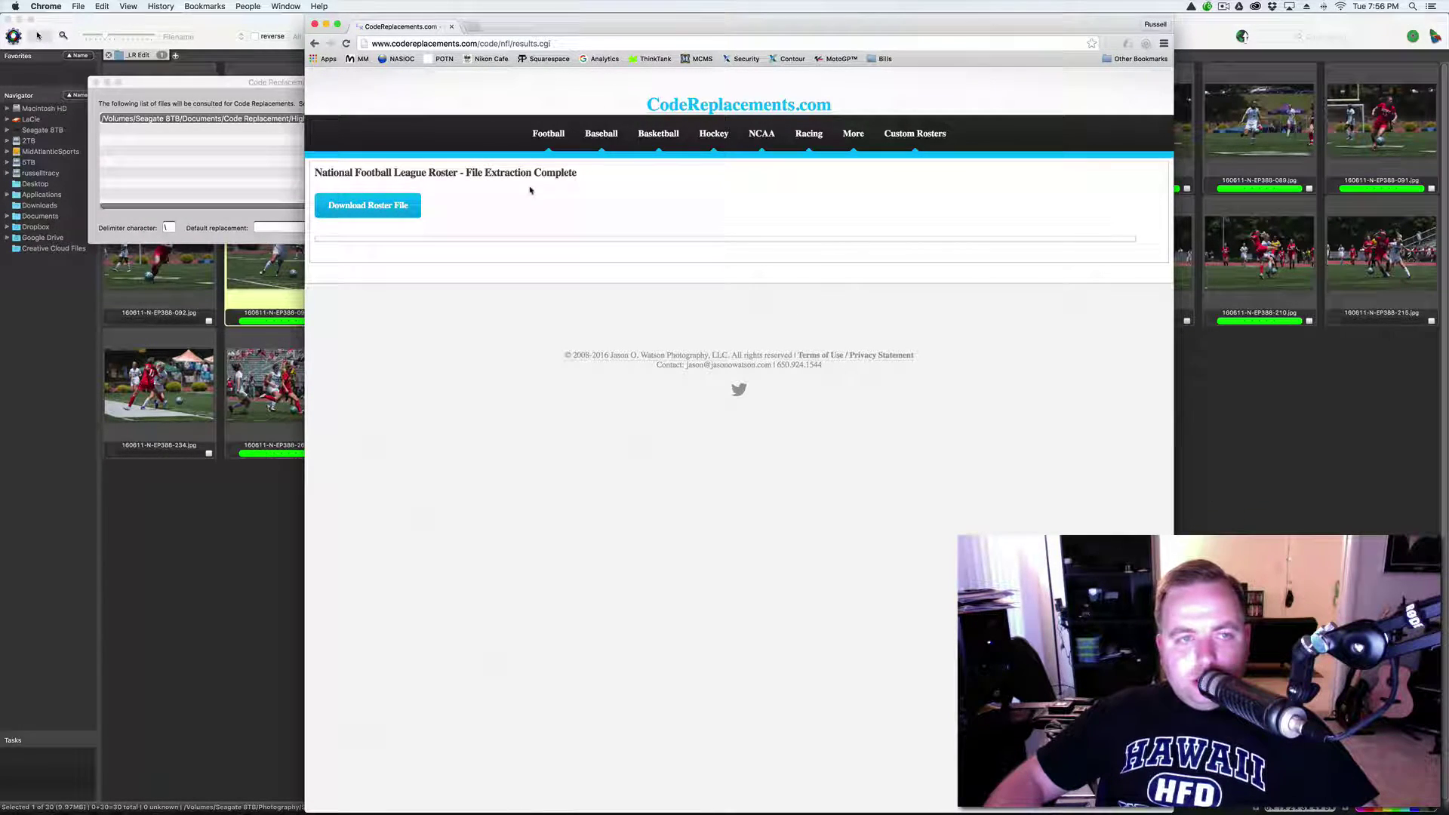
{"action": "left_click", "coordinate": [391, 201]}
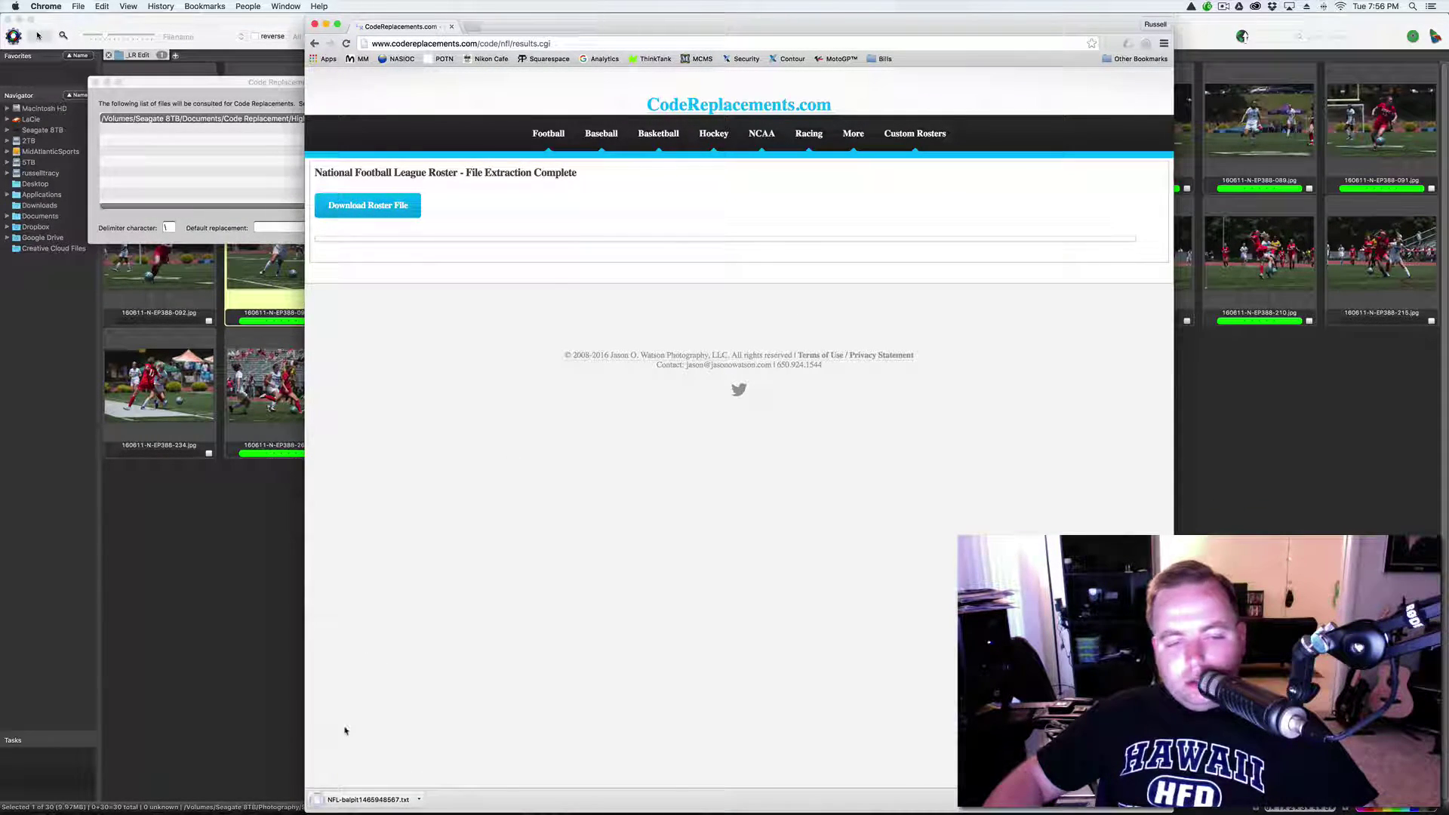
{"action": "left_click", "coordinate": [366, 799]}
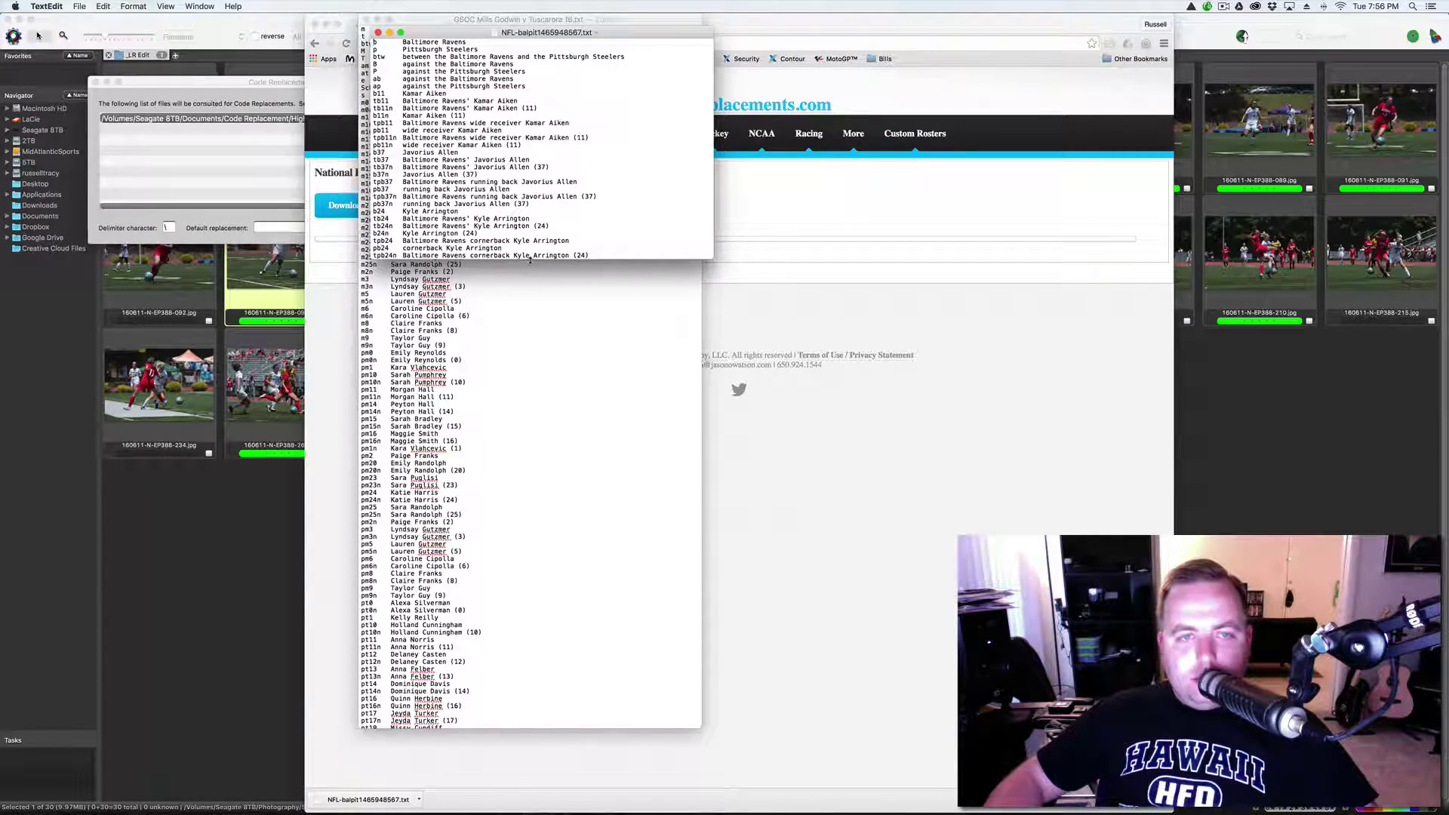
Step: Enlarge the roster window and delete the Ravens player lines from Javorius Allen to Arthur Brown
{"action": "left_click_drag", "start_coordinate": [530, 259], "coordinate": [556, 789]}
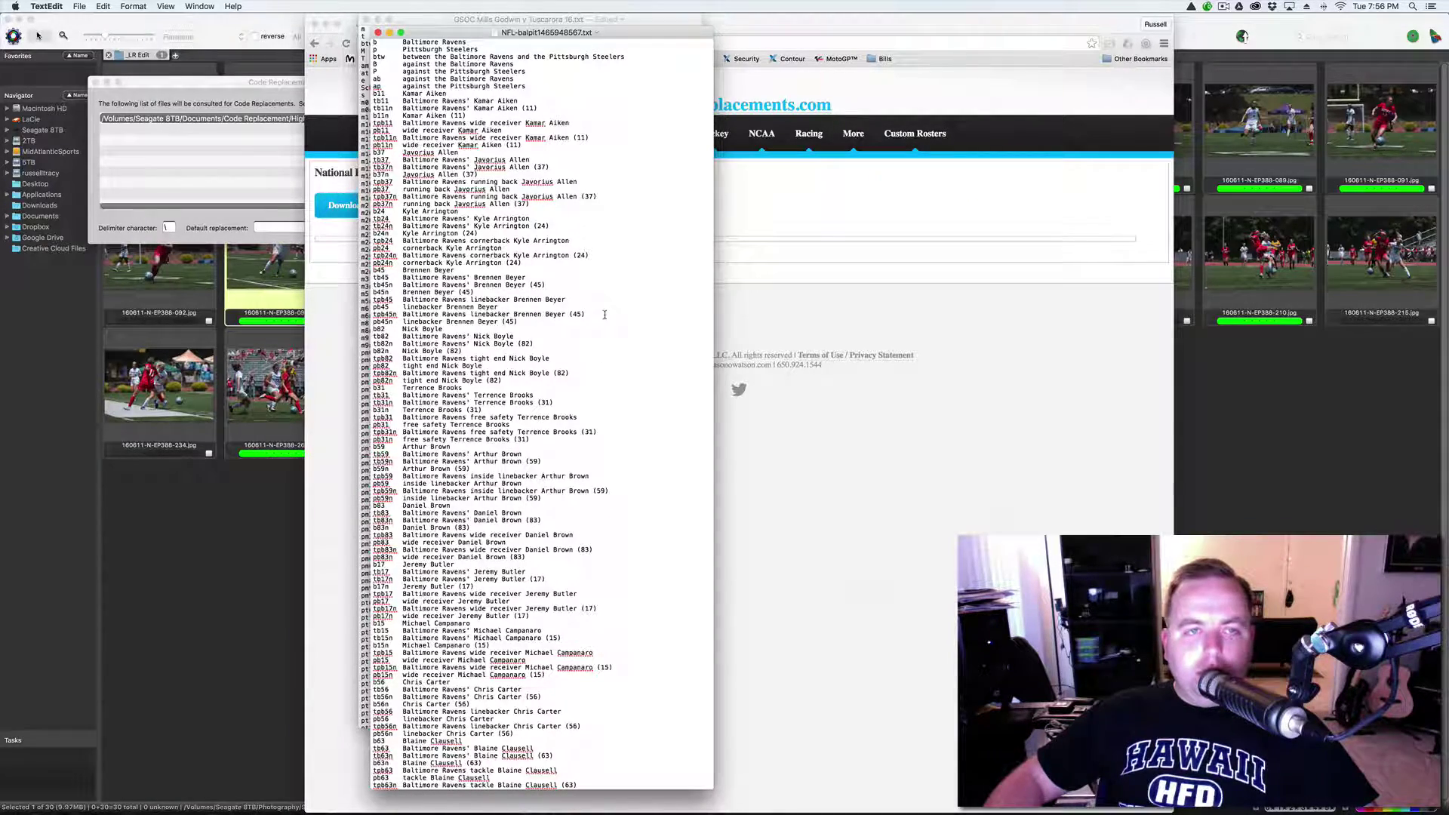
{"action": "scroll", "coordinate": [559, 188], "scroll_direction": "up", "scroll_amount": 3}
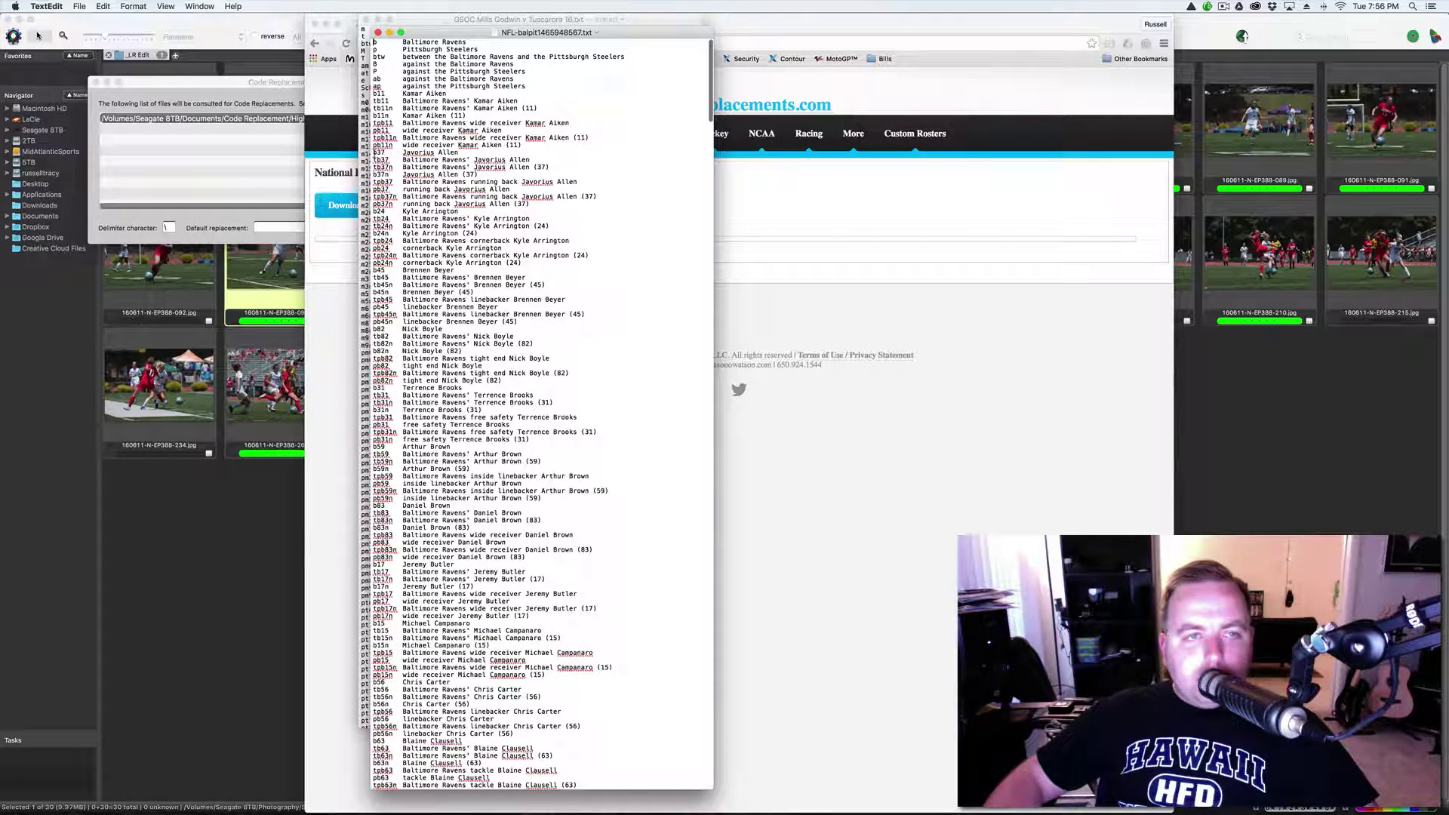
{"action": "left_click_drag", "start_coordinate": [374, 152], "coordinate": [637, 814]}
{"action": "key", "text": "BackSpace"}
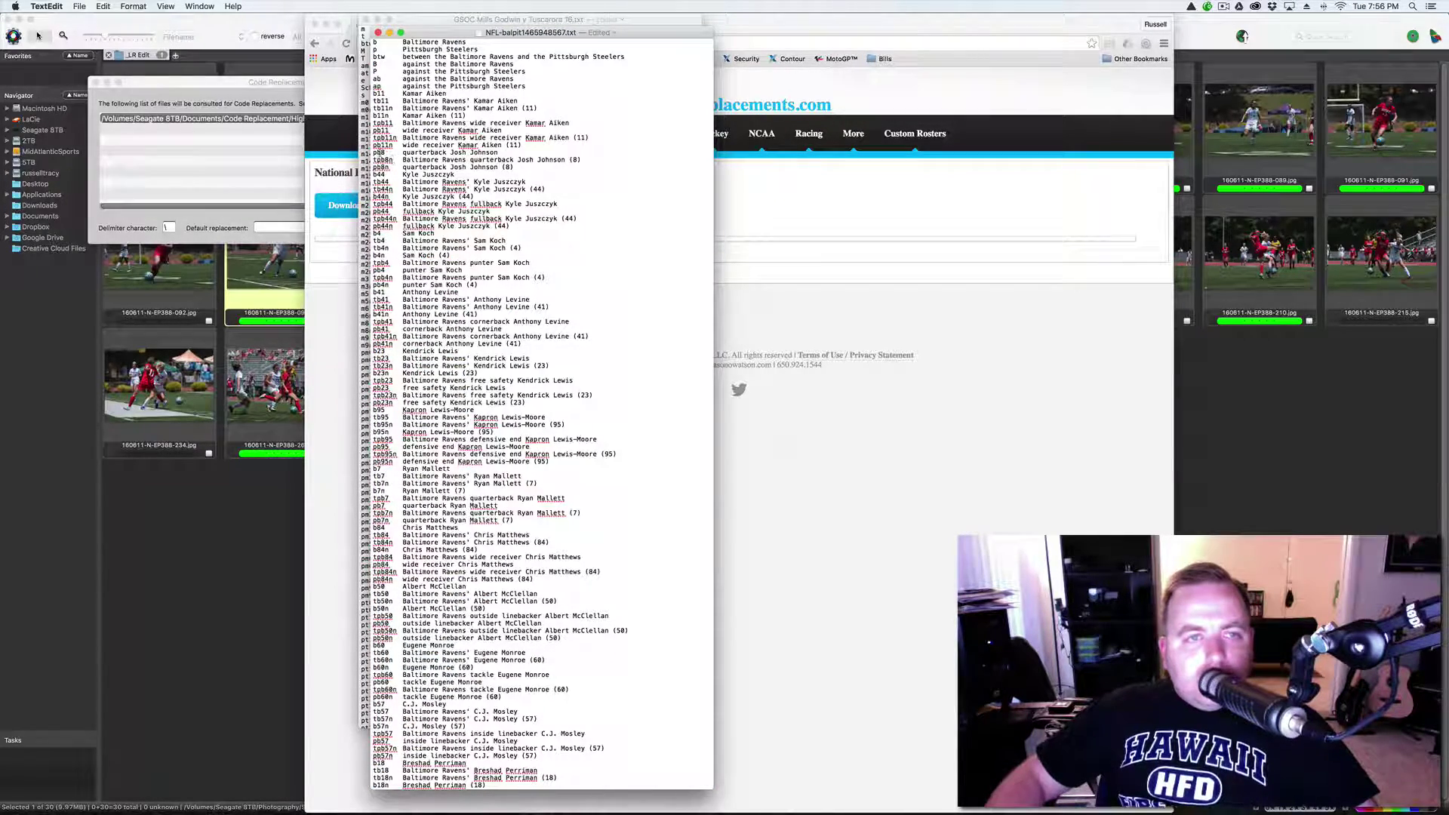
{"action": "left_click_drag", "start_coordinate": [424, 155], "coordinate": [674, 814]}
{"action": "left_click", "coordinate": [638, 628]}
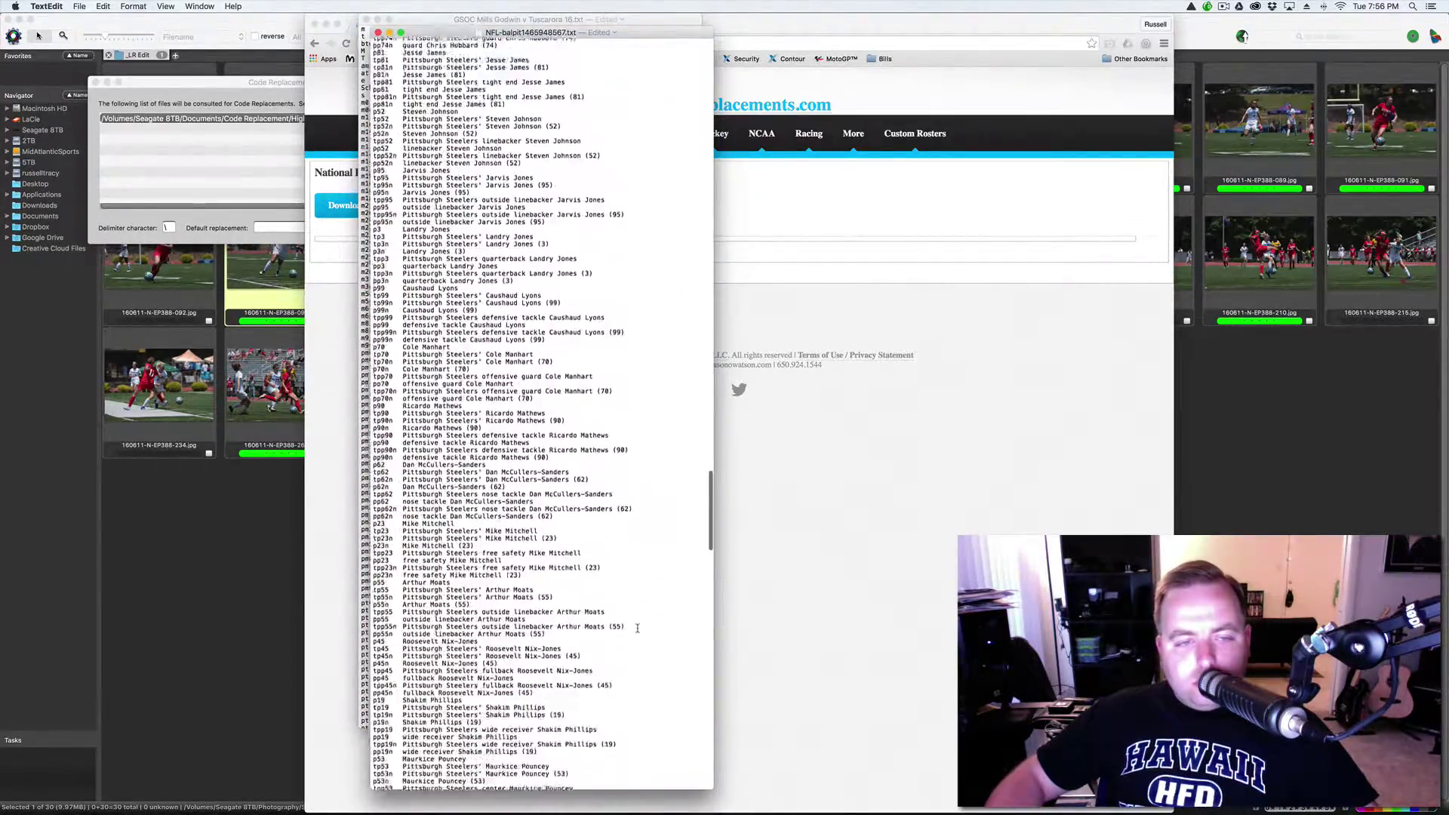
{"action": "scroll", "coordinate": [638, 628], "scroll_direction": "down", "scroll_amount": 15}
{"action": "scroll", "coordinate": [637, 628], "scroll_direction": "up", "scroll_amount": 15}
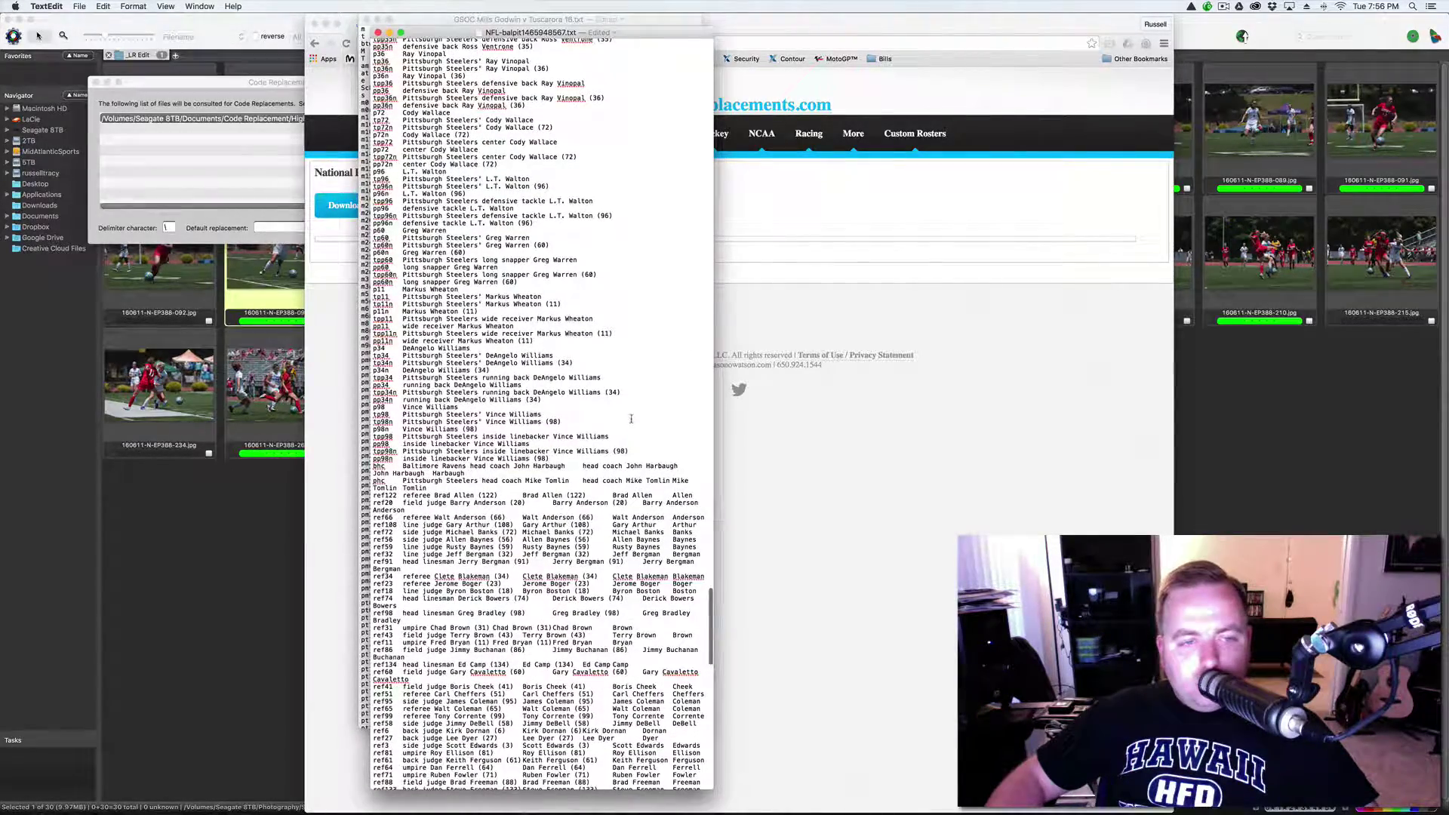
Step: Delete the Steelers player lines and everything from the Ravens head coach line downward
{"action": "left_click", "coordinate": [618, 458], "text": "shift"}
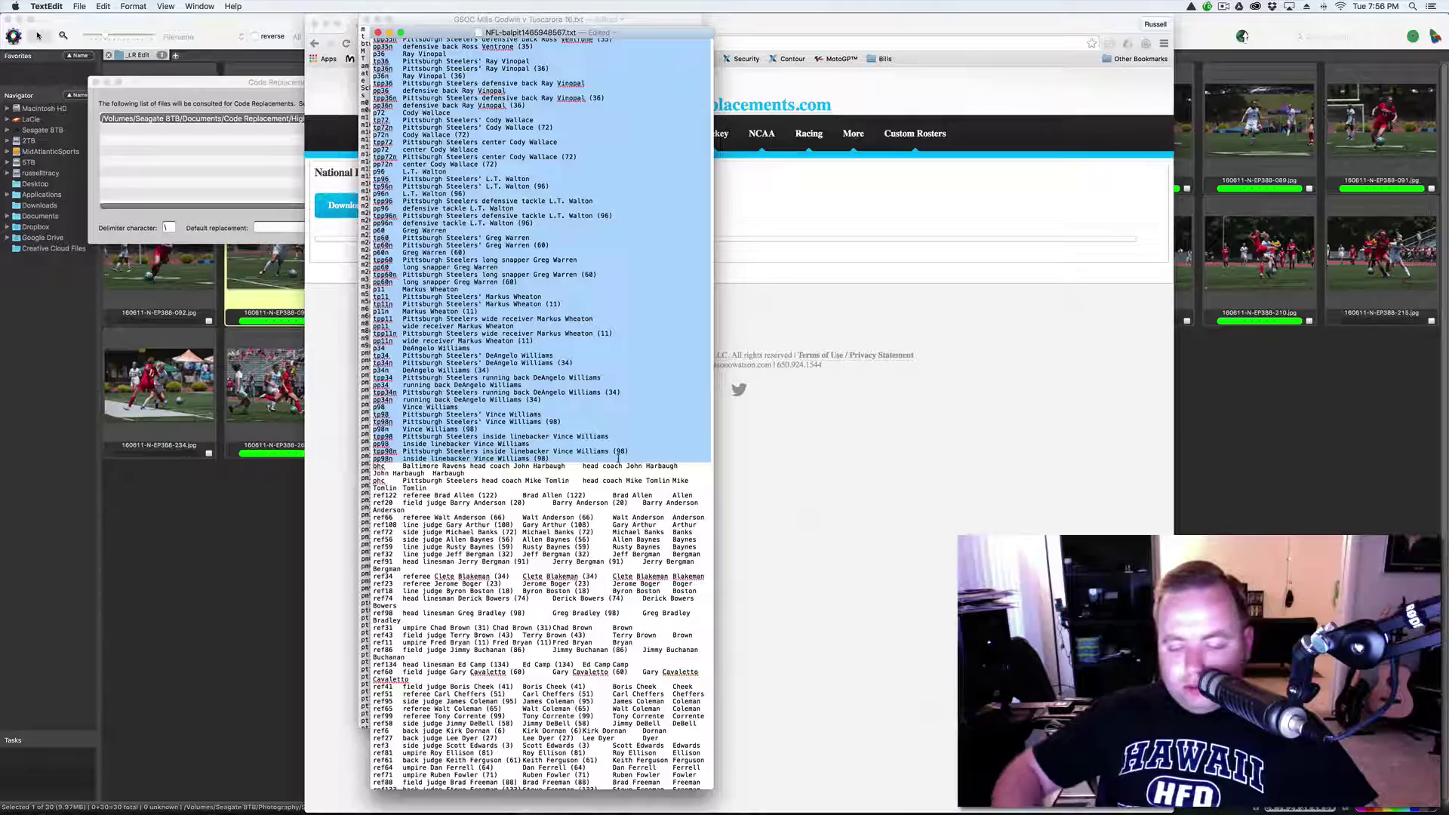
{"action": "key", "text": "BackSpace"}
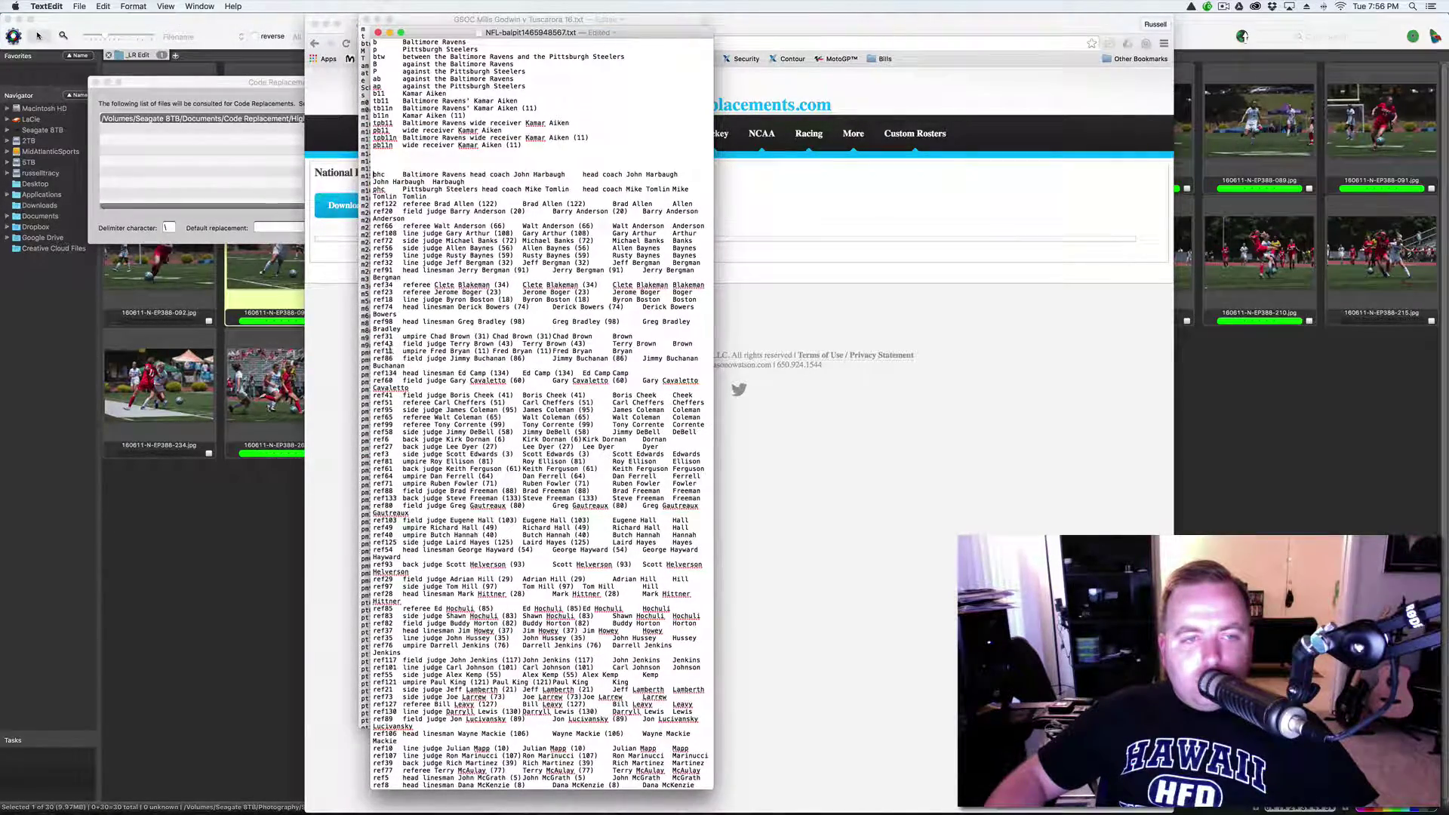
{"action": "scroll", "coordinate": [400, 437], "scroll_direction": "down", "scroll_amount": 2}
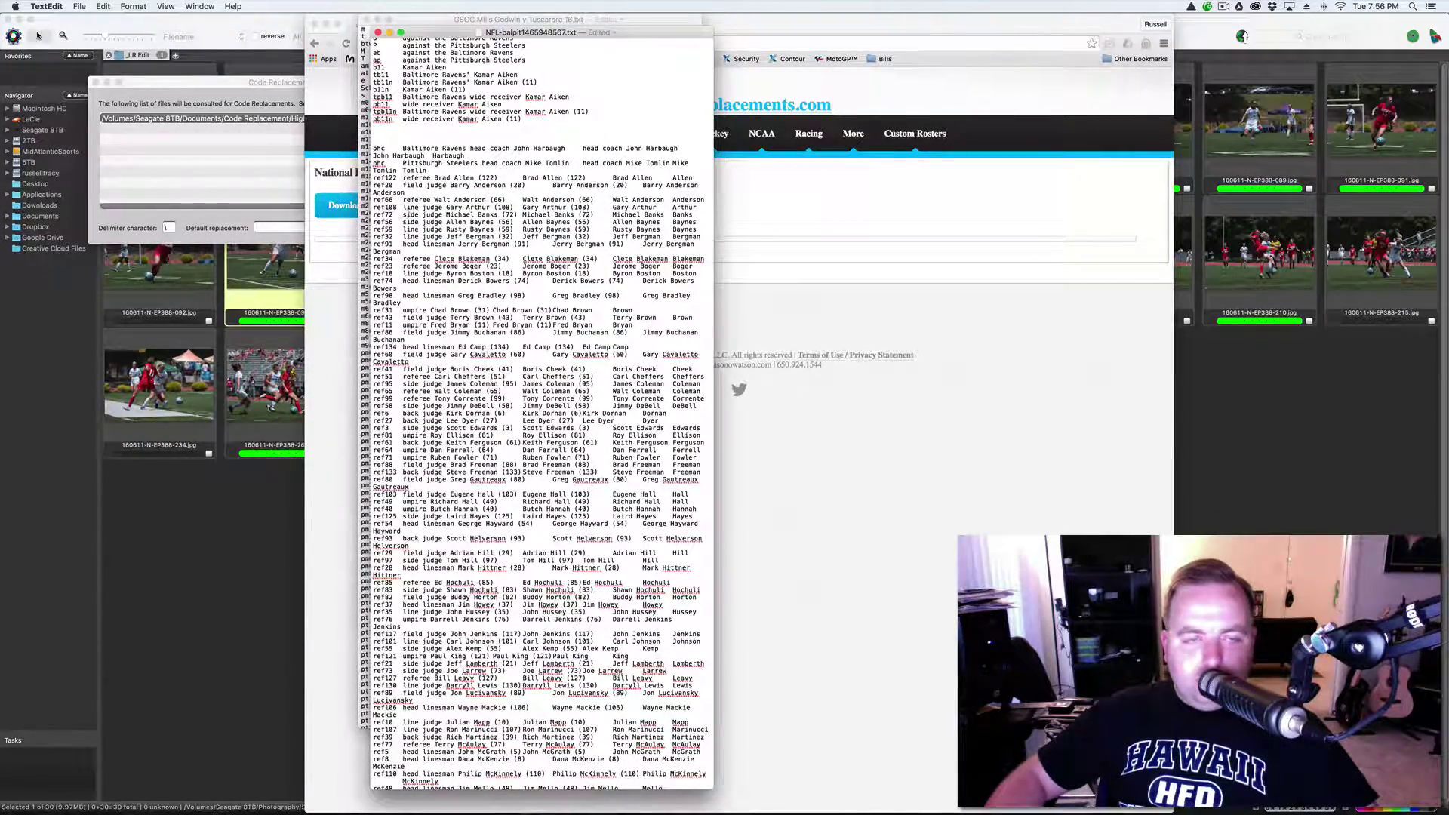
{"action": "left_click_drag", "start_coordinate": [372, 144], "coordinate": [483, 812]}
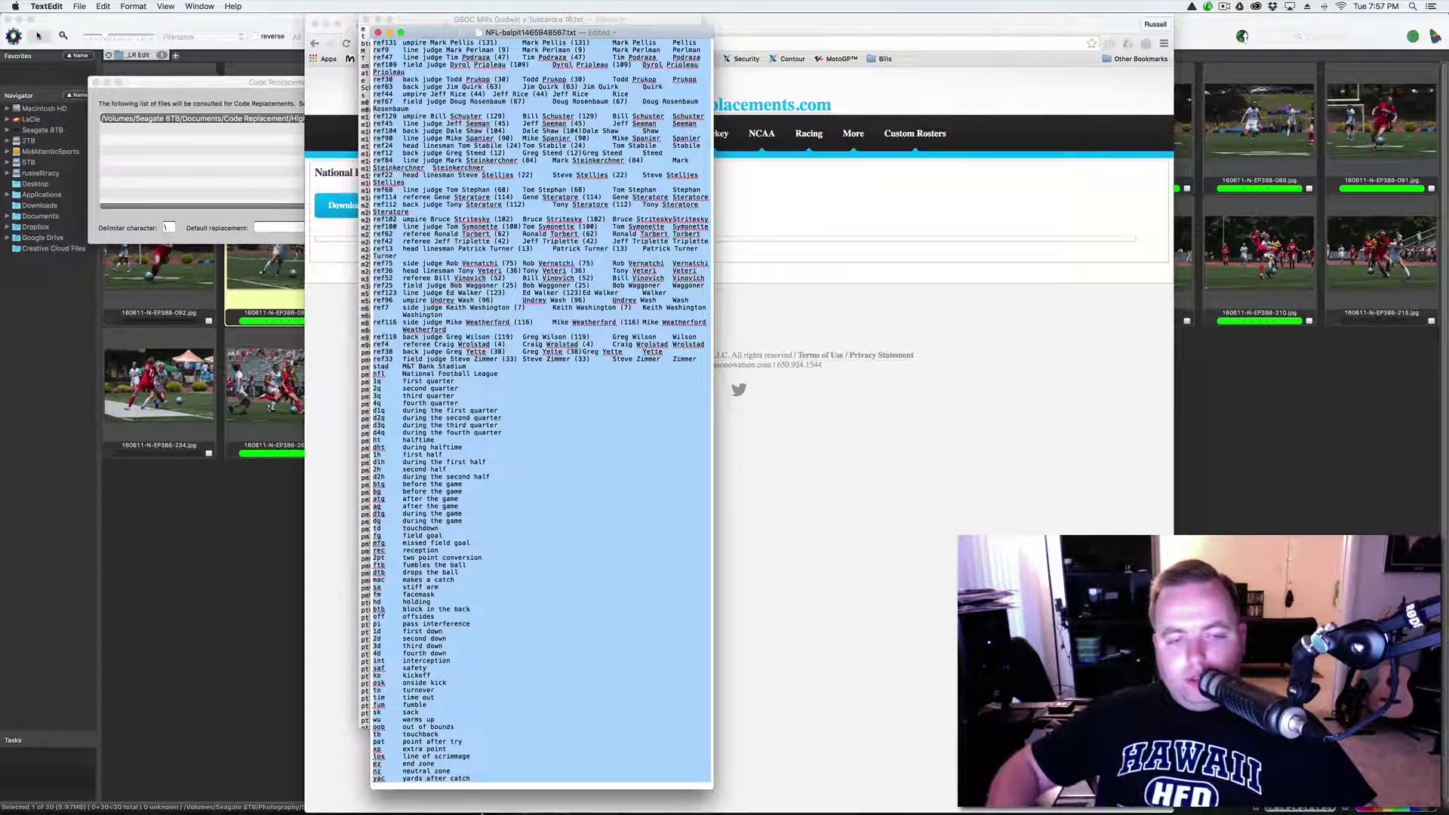
{"action": "key", "text": "BackSpace"}
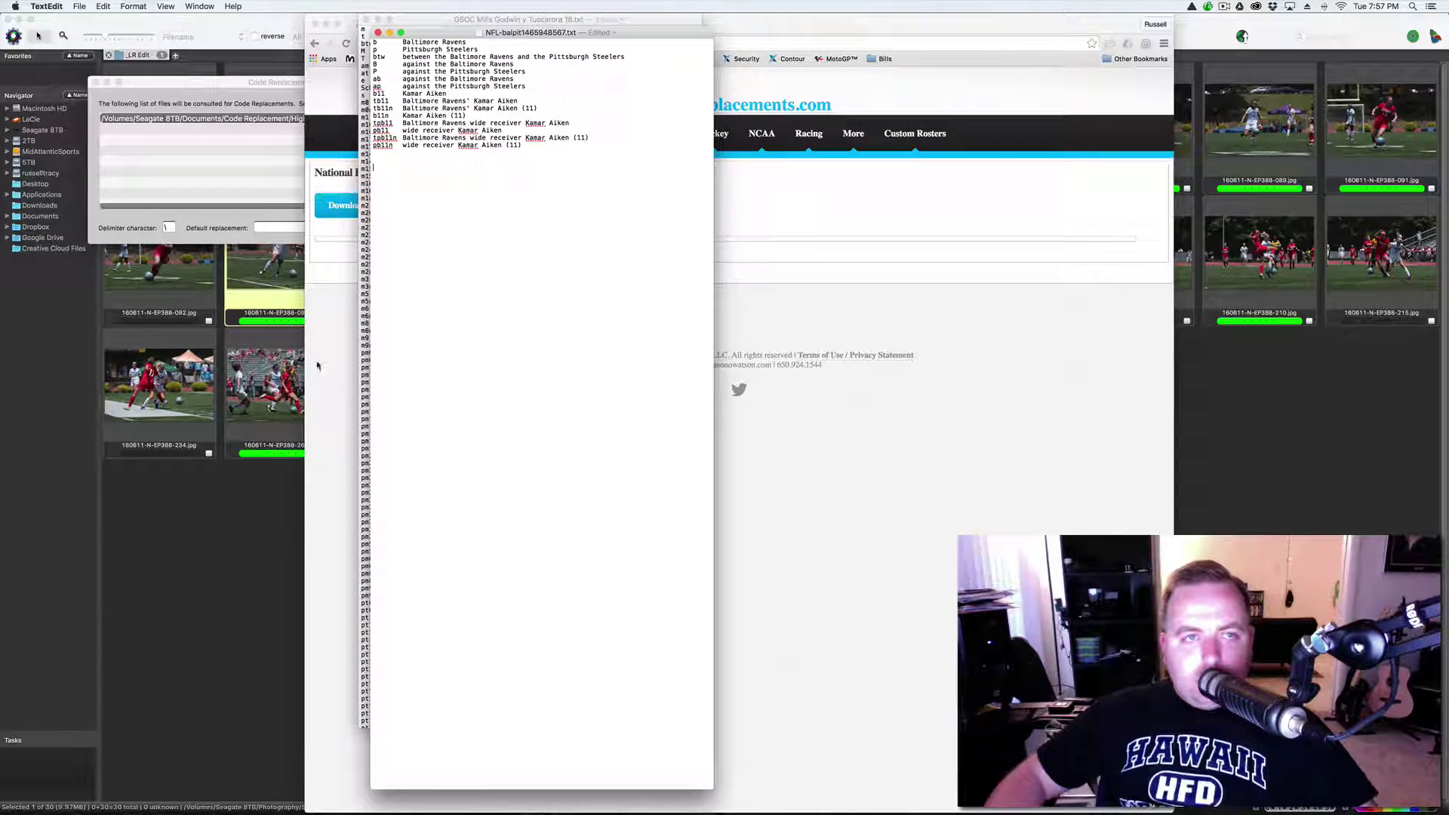
Step: Insert two blank lines after the 'ap' Pittsburgh Steelers team entry
{"action": "left_click", "coordinate": [547, 77]}
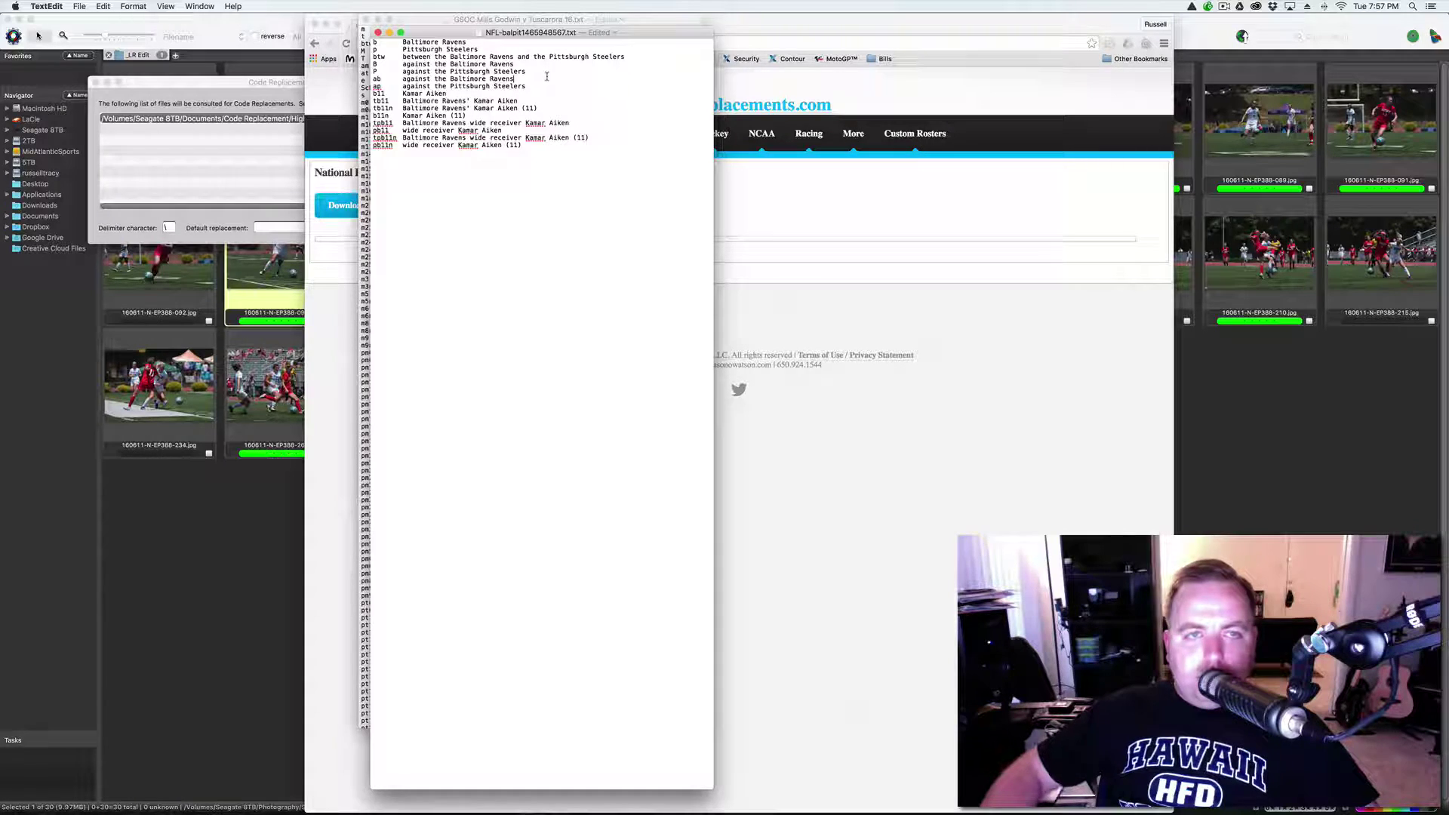
{"action": "left_click", "coordinate": [536, 86]}
{"action": "key", "text": "Return"}
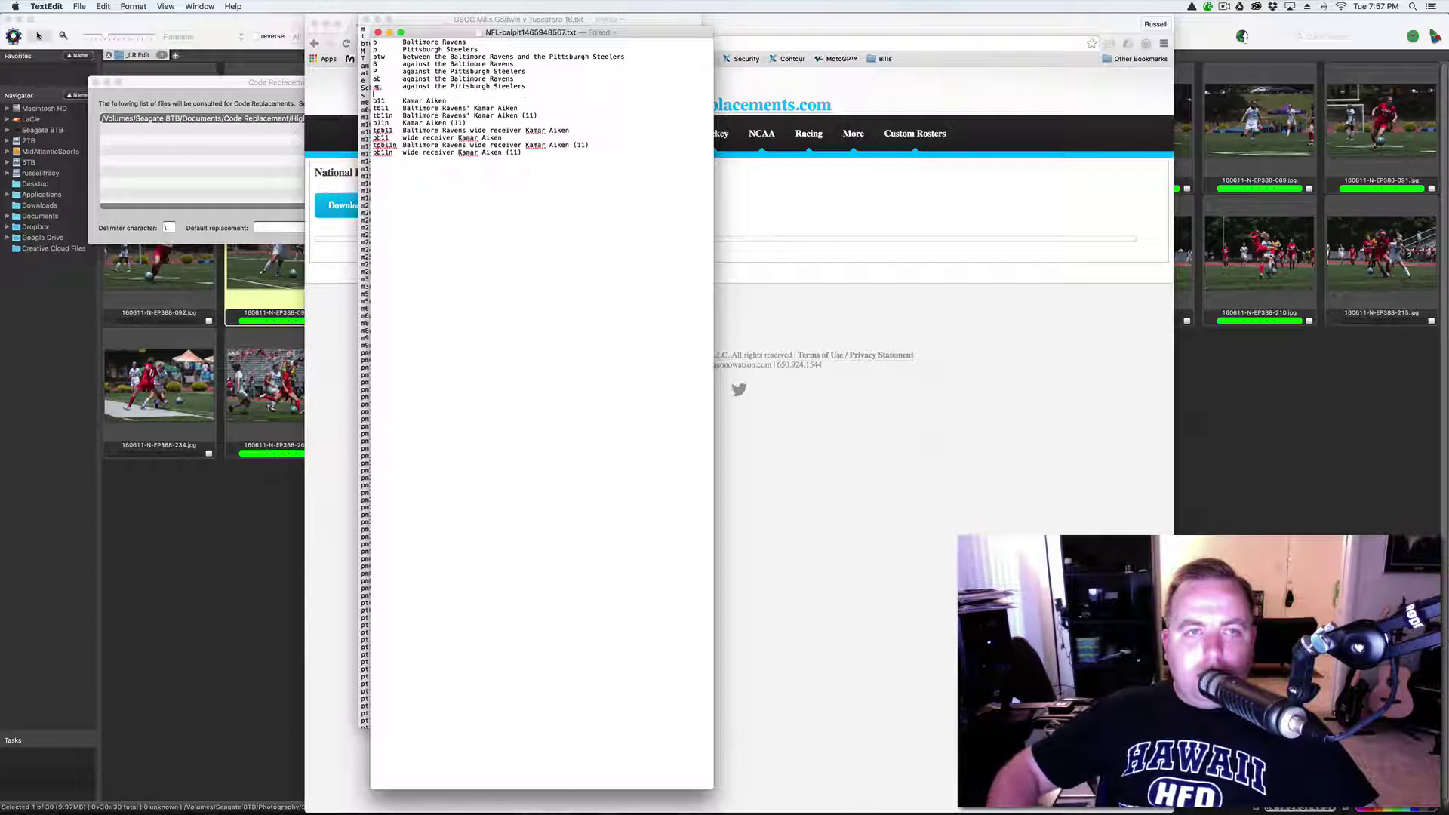
{"action": "key", "text": "Return"}
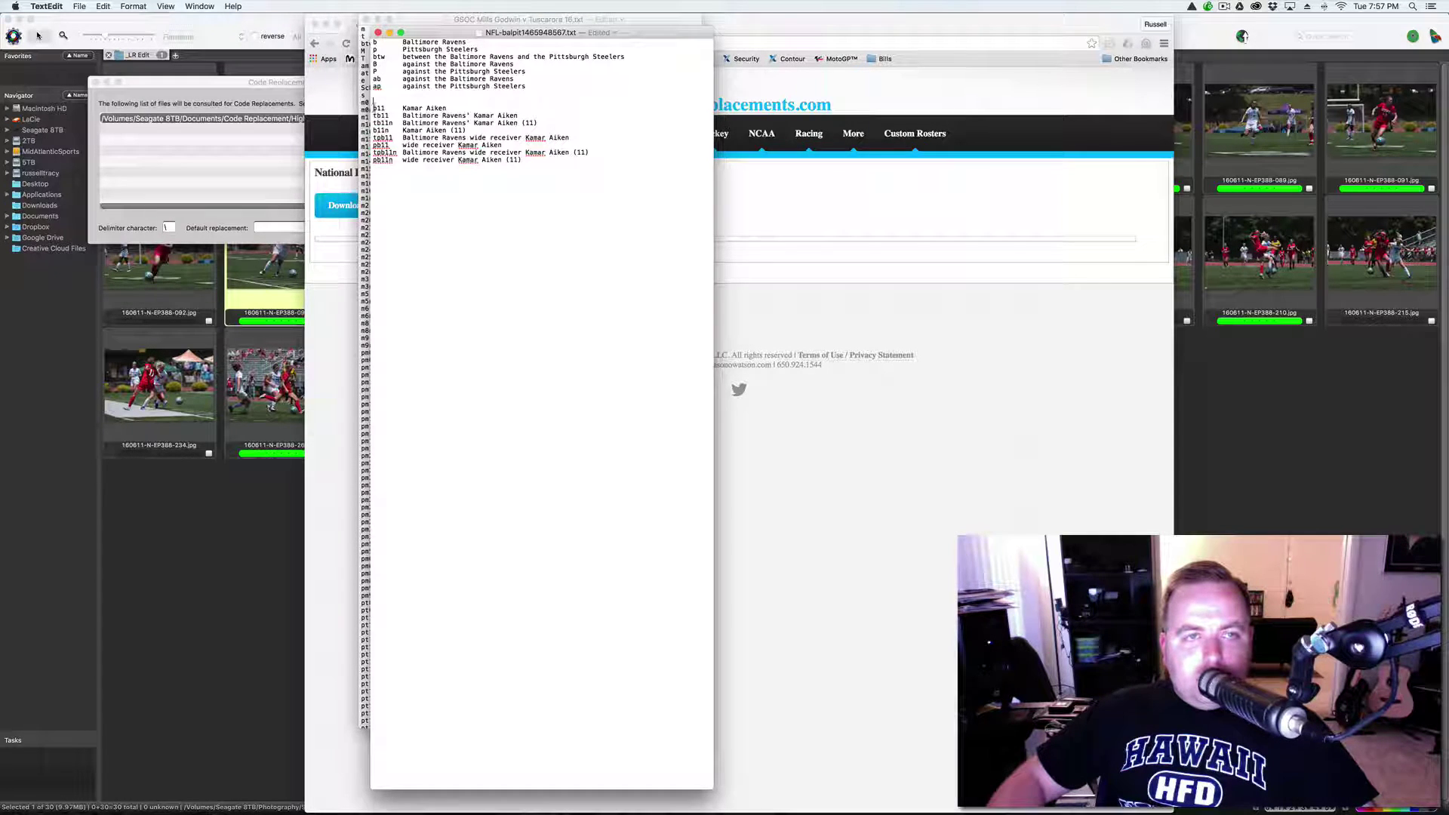
Step: Select and review the eight Kamar Aiken b11 code lines
{"action": "left_click_drag", "start_coordinate": [373, 108], "coordinate": [386, 107]}
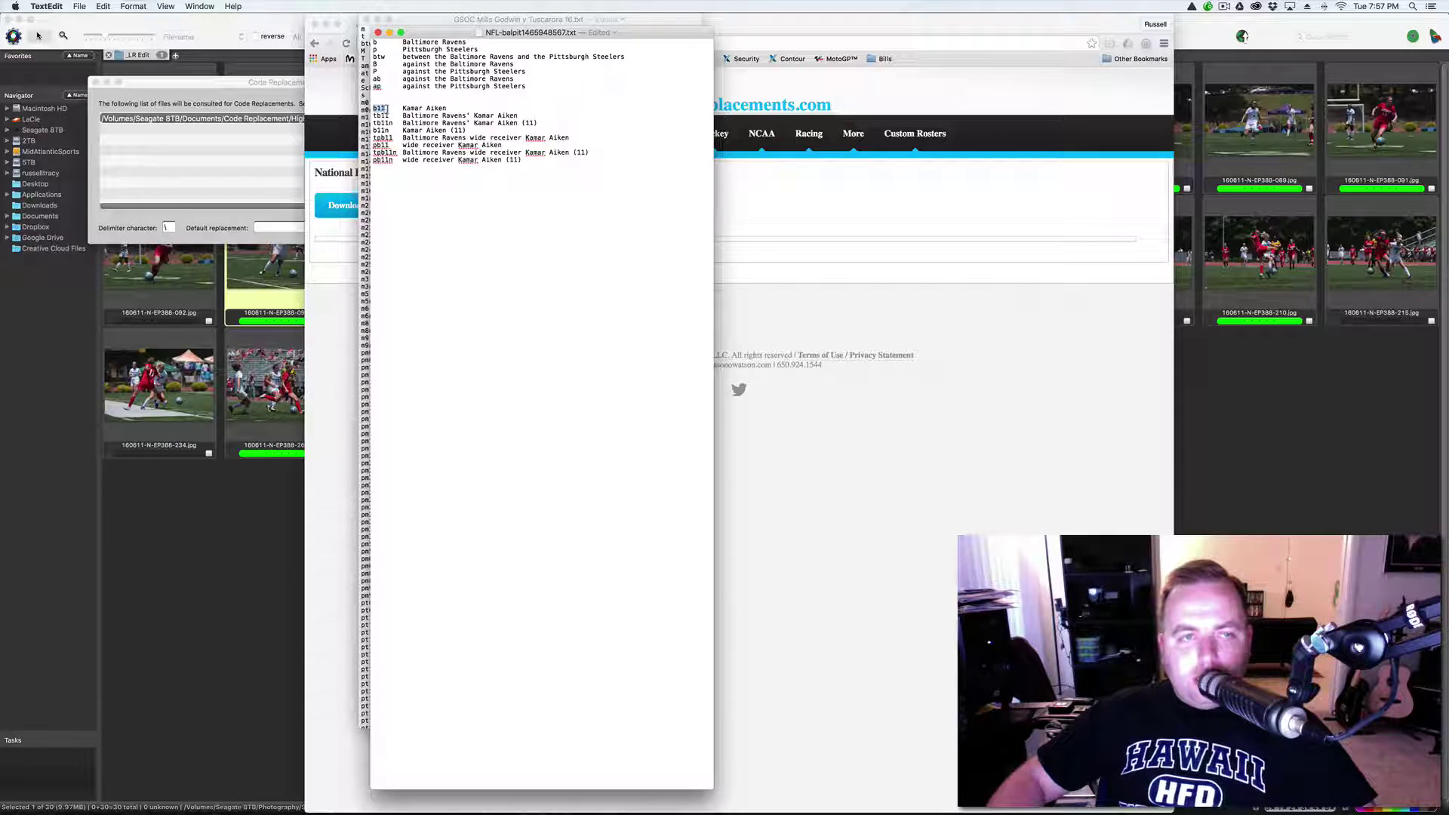
{"action": "double_click", "coordinate": [411, 108]}
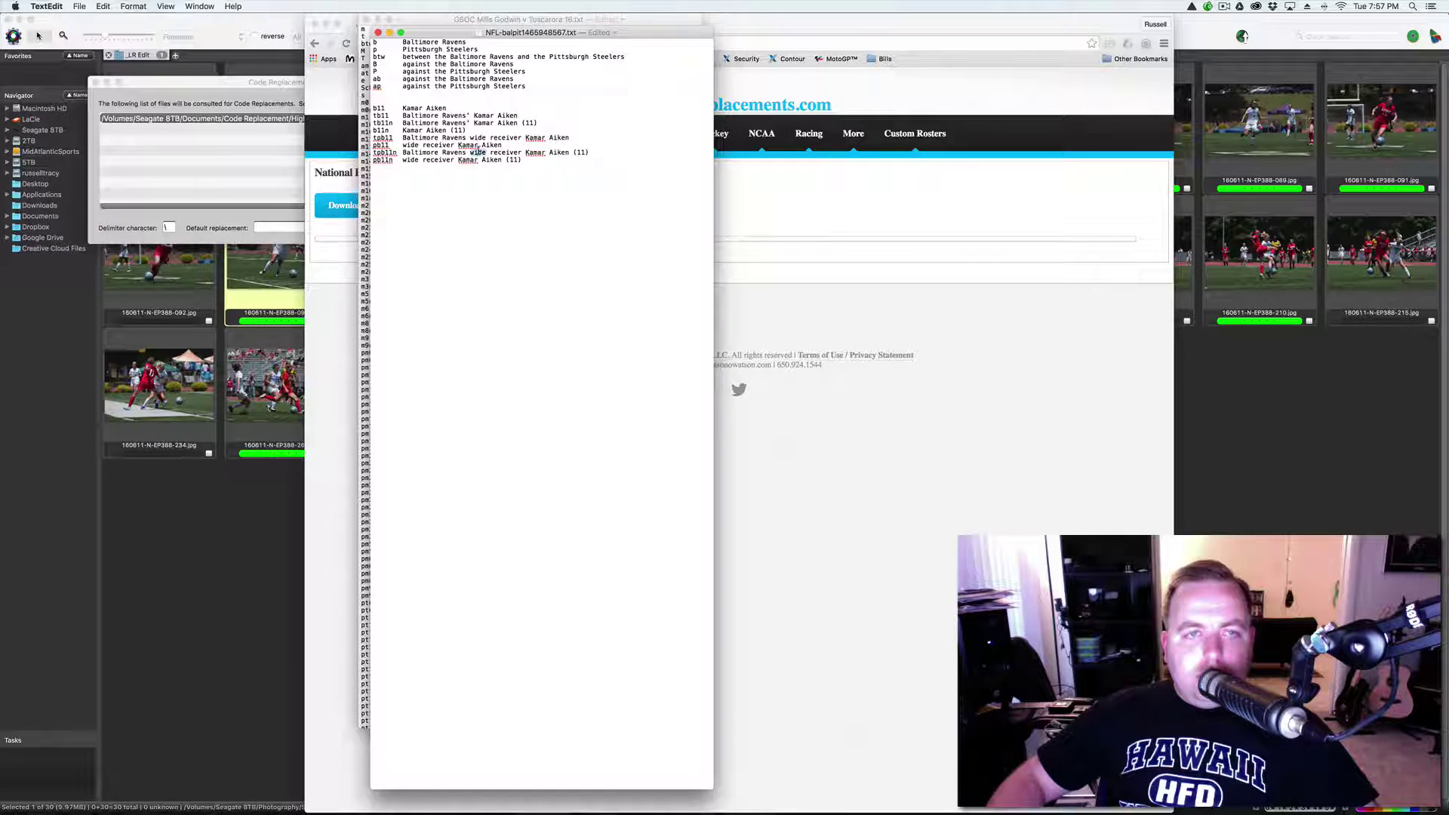
{"action": "left_click_drag", "start_coordinate": [470, 152], "coordinate": [521, 153]}
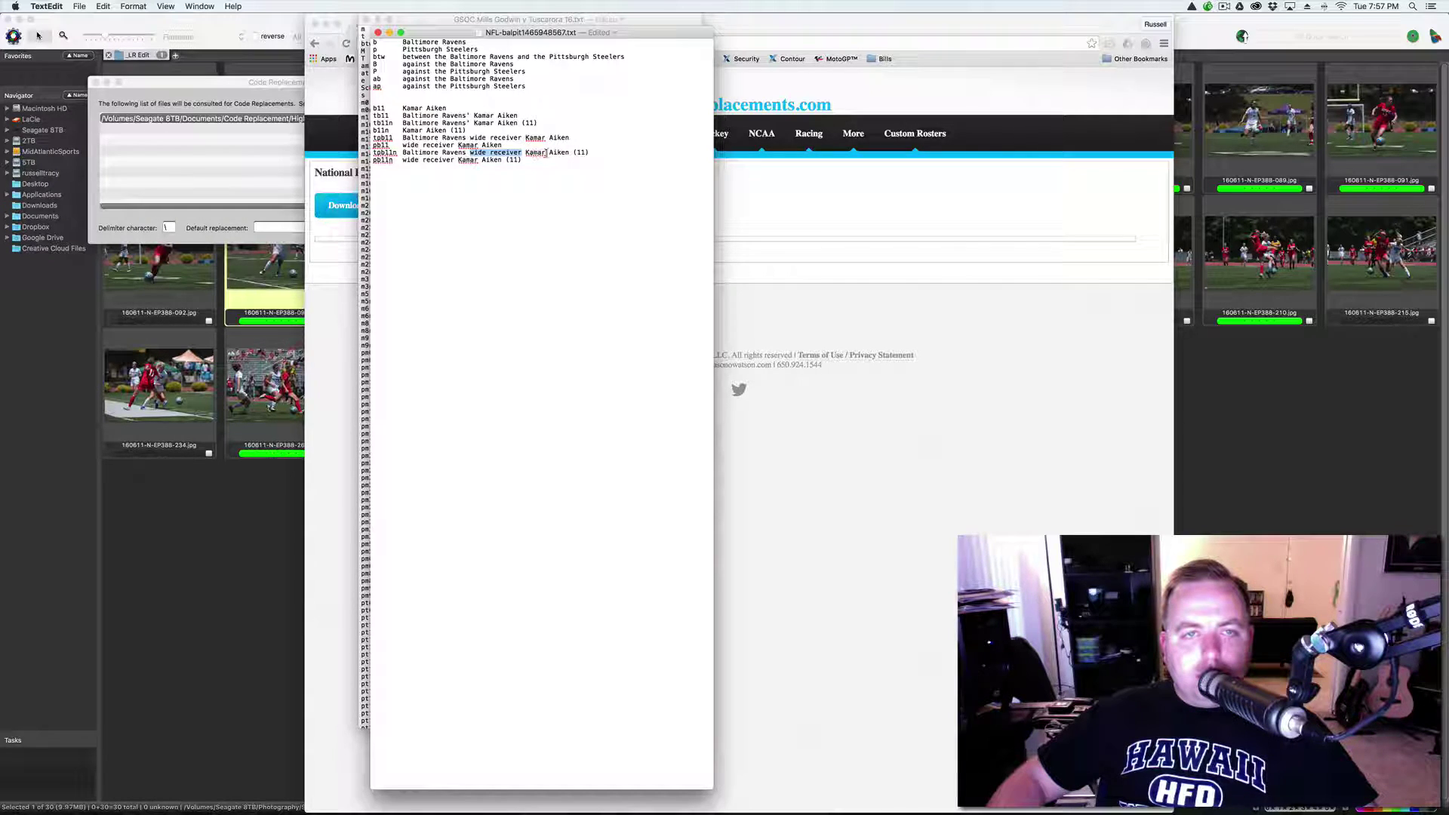
{"action": "left_click", "coordinate": [591, 145]}
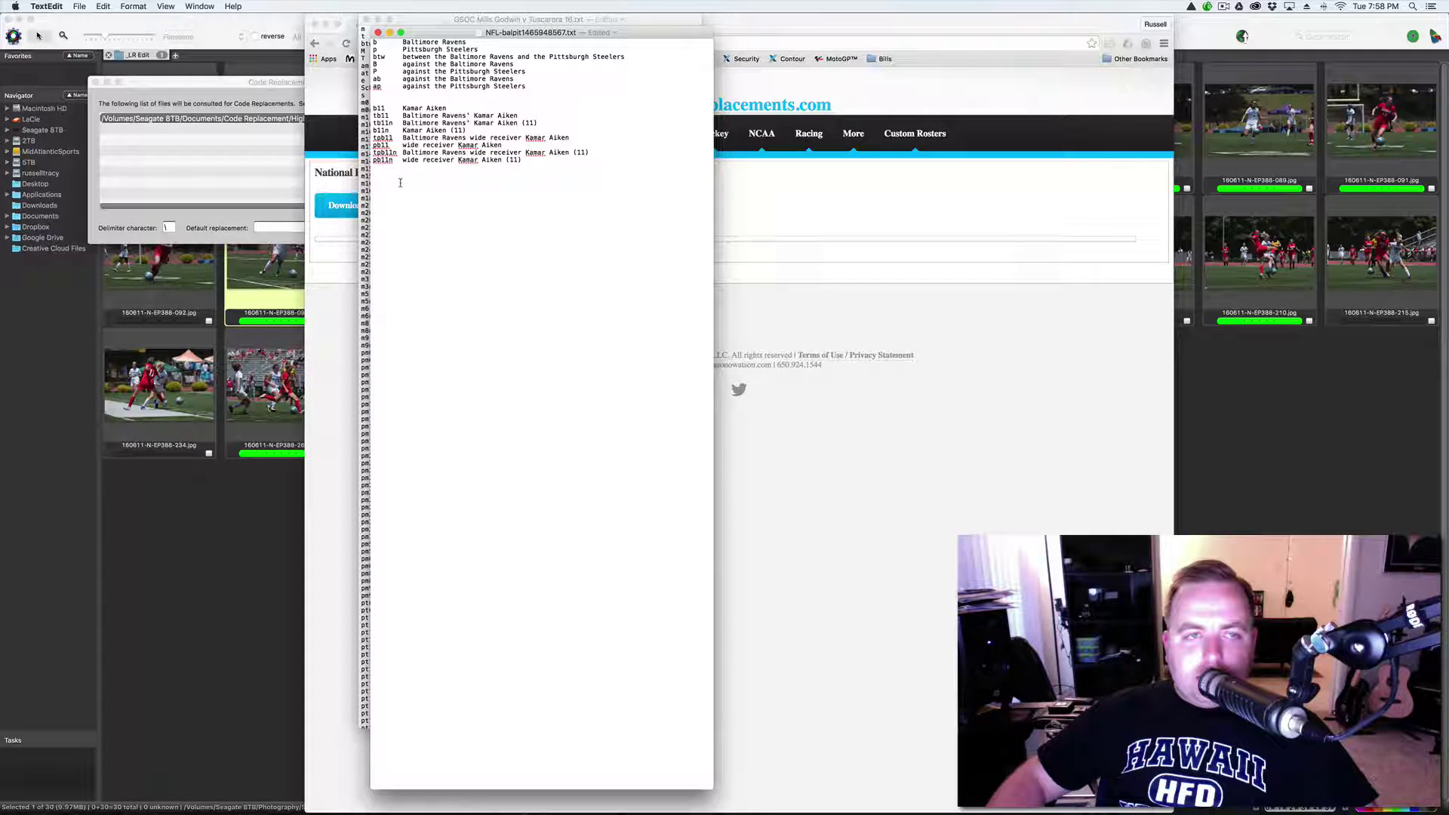
{"action": "left_click_drag", "start_coordinate": [539, 159], "coordinate": [372, 108]}
{"action": "left_click", "coordinate": [415, 110]}
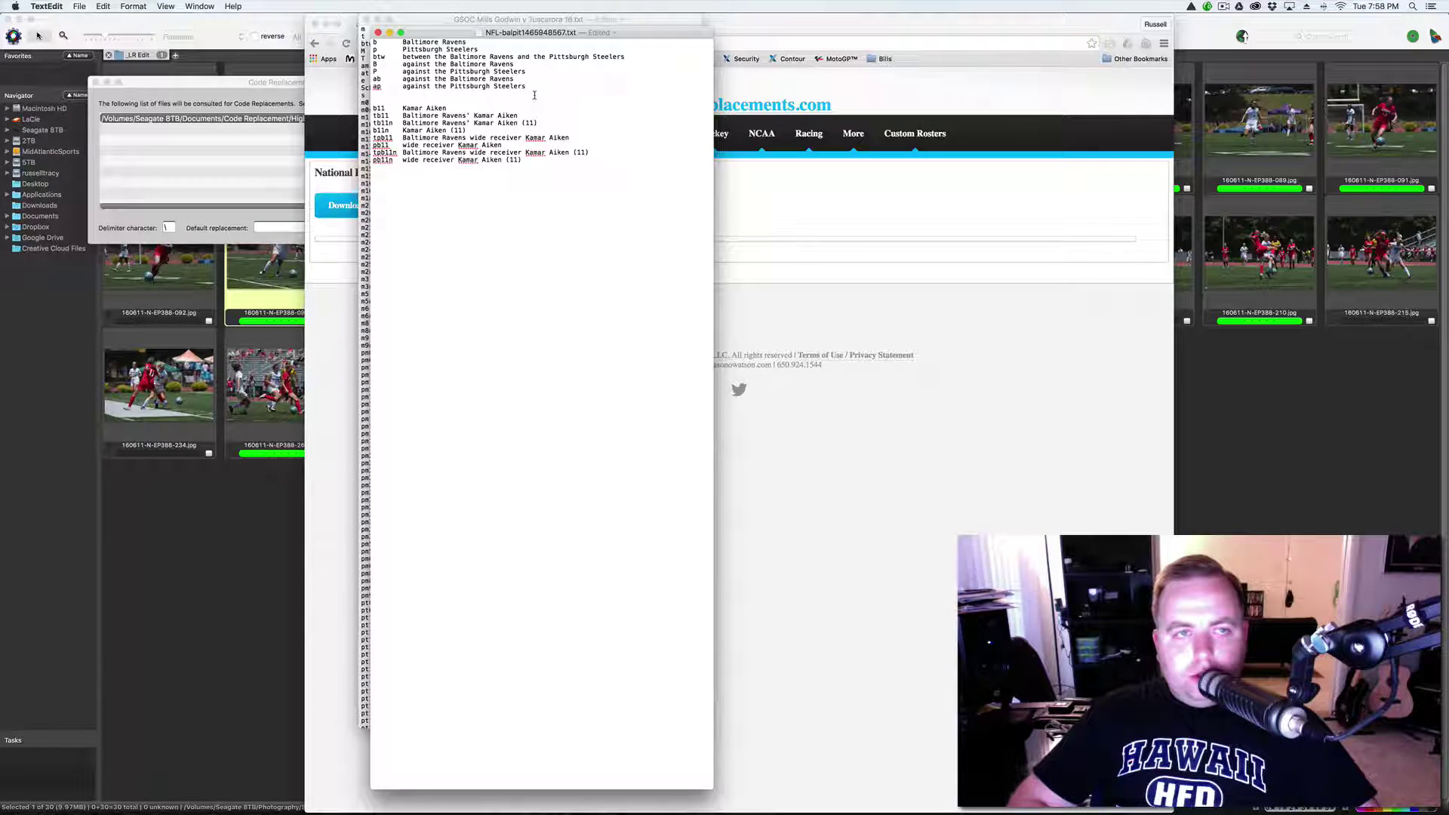
Step: Add code e expanding to "Sunday afternoon's game held at M&T Bank Stadium in Baltimore, MD"
{"action": "key", "text": "Return"}
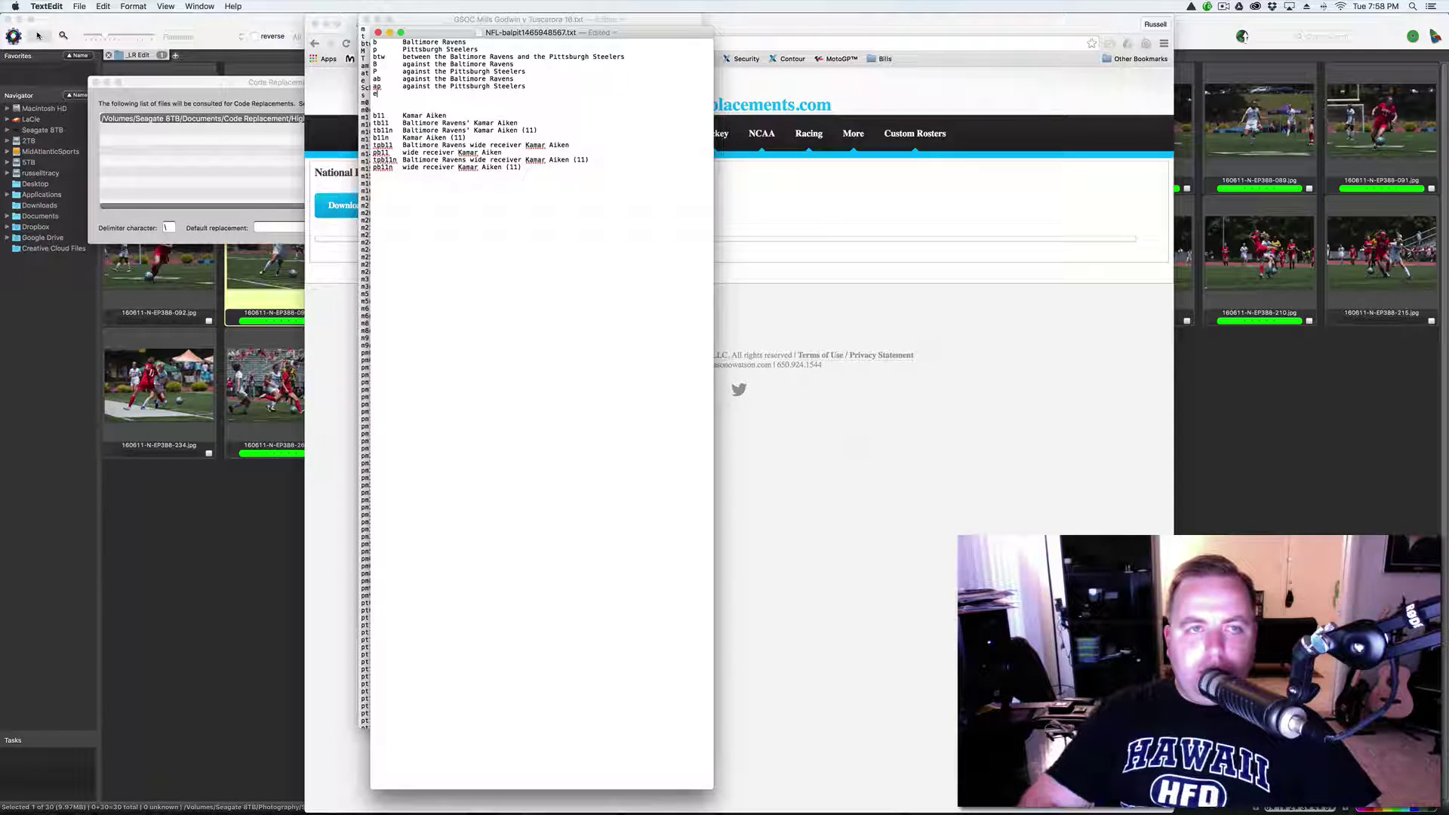
{"action": "type", "text": "e"}
{"action": "key", "text": "Tab"}
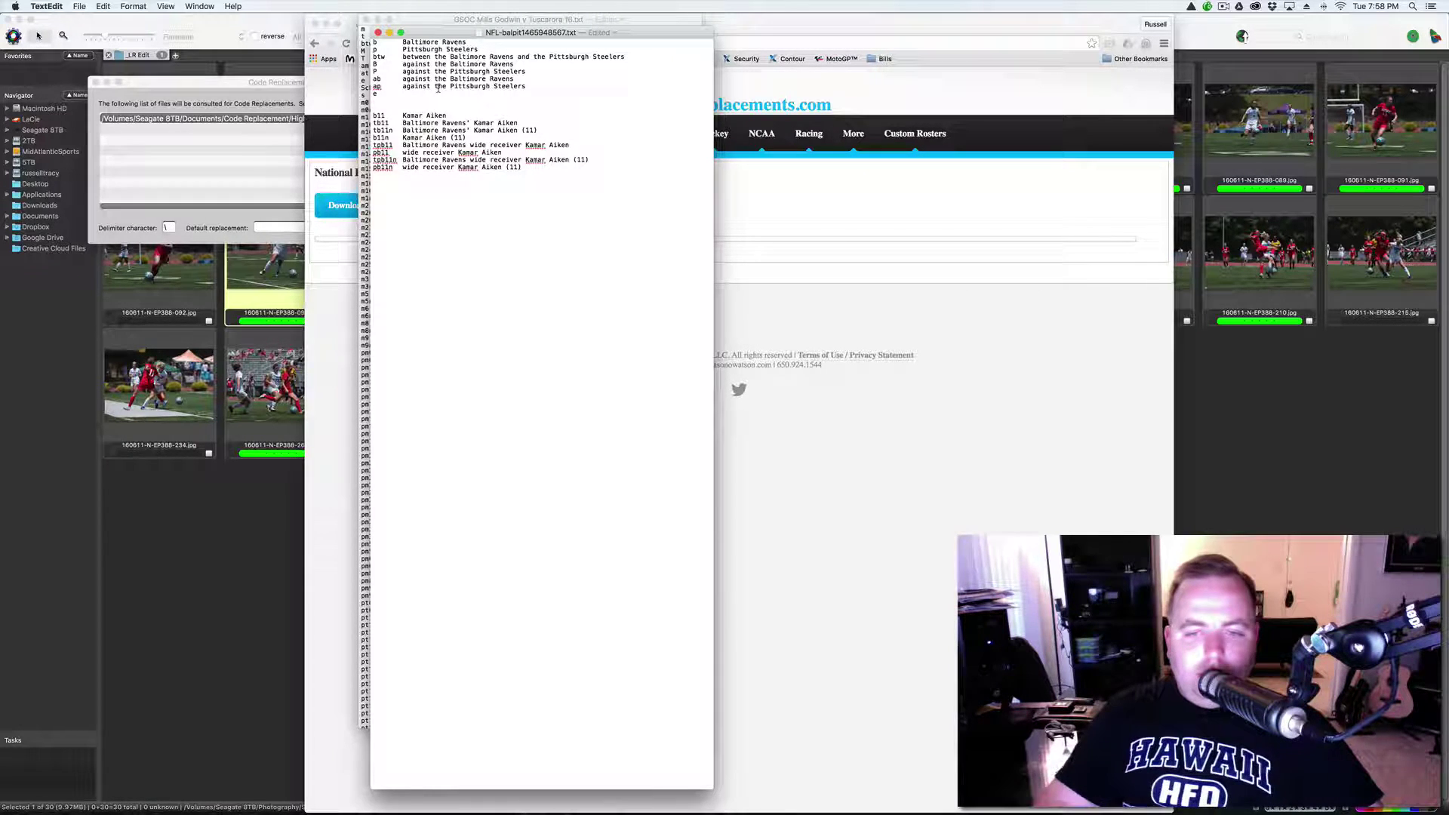
{"action": "type", "text": "M"}
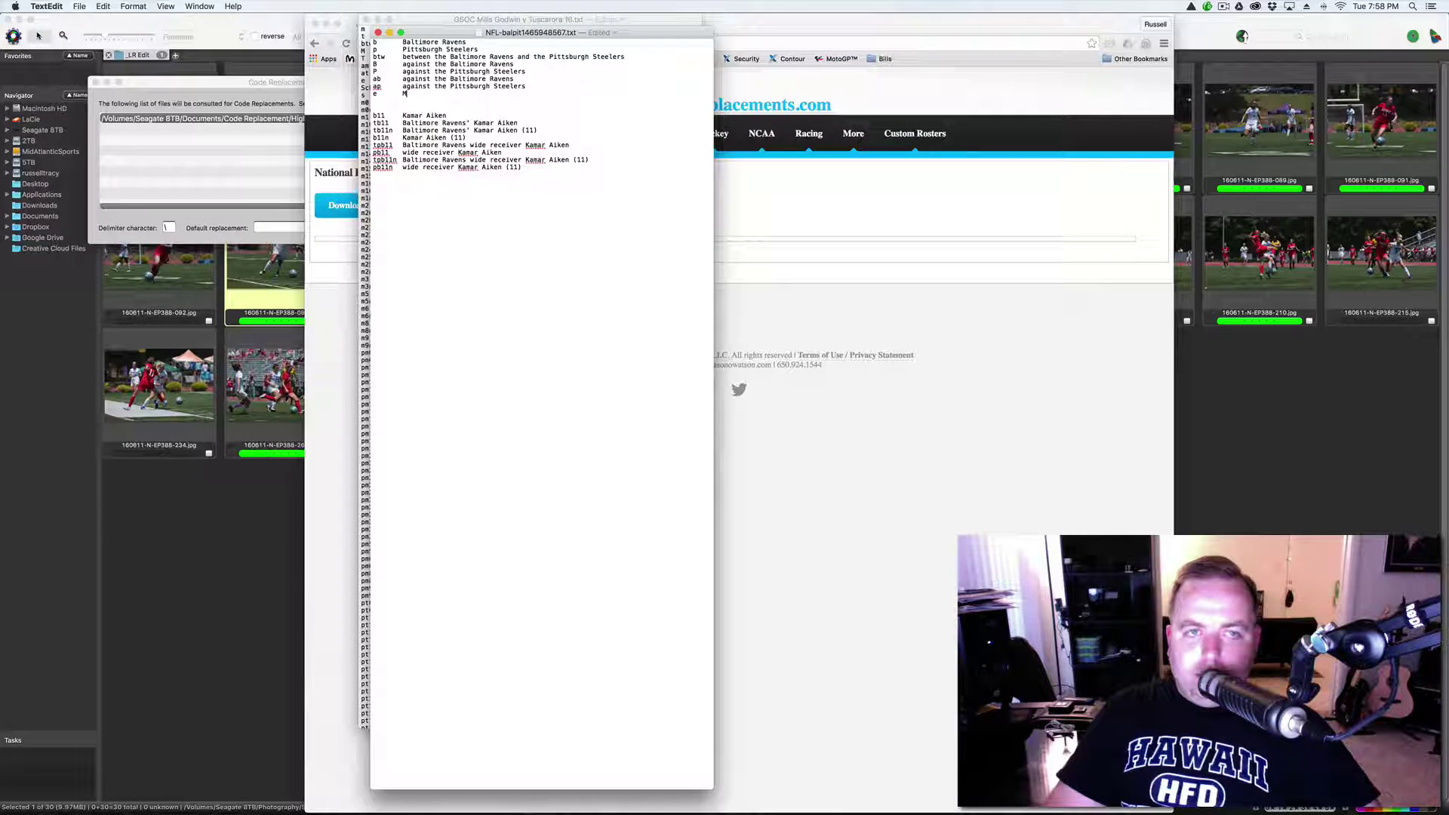
{"action": "key", "text": "BackSpace"}
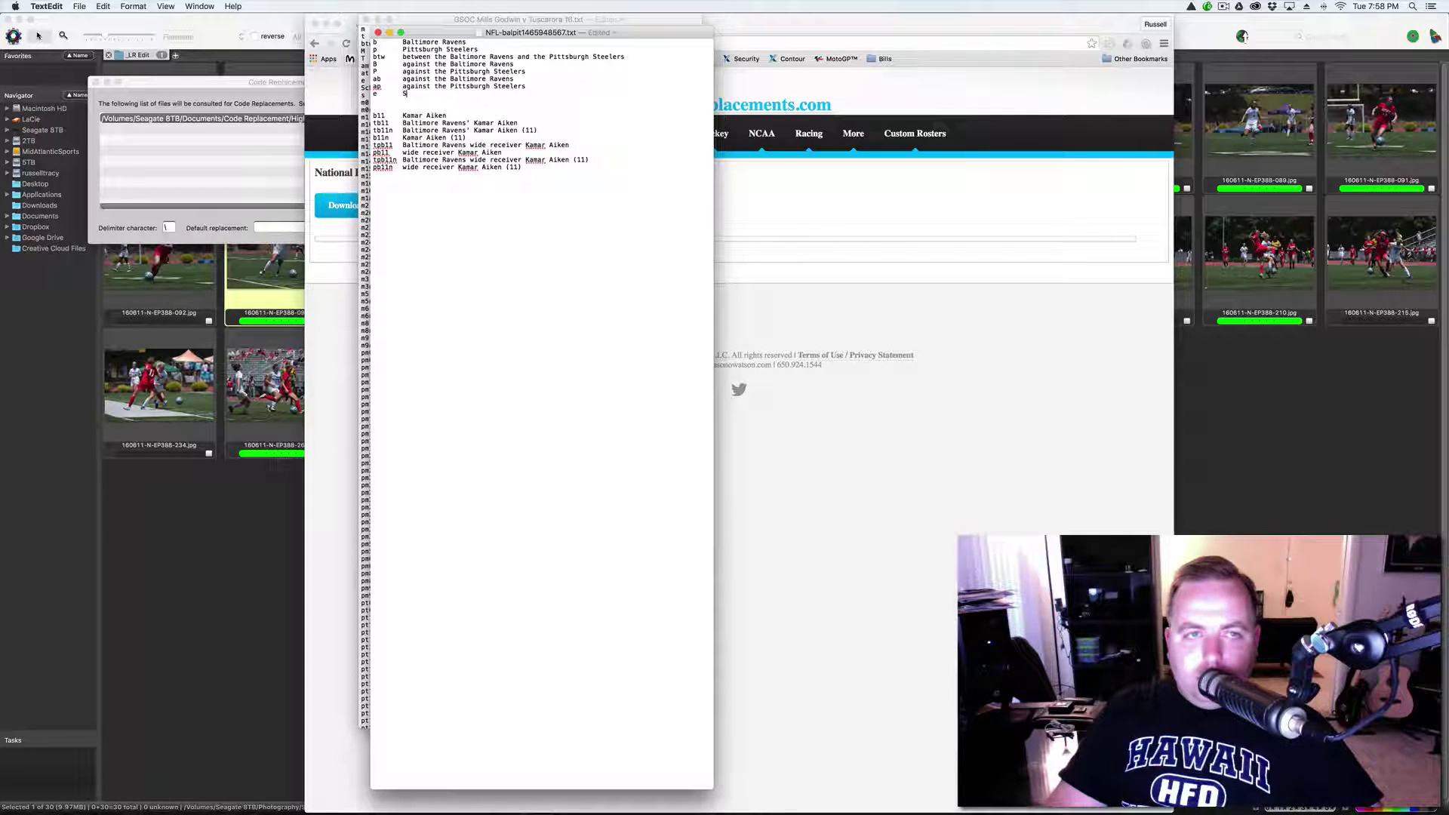
{"action": "type", "text": "Sunday after"}
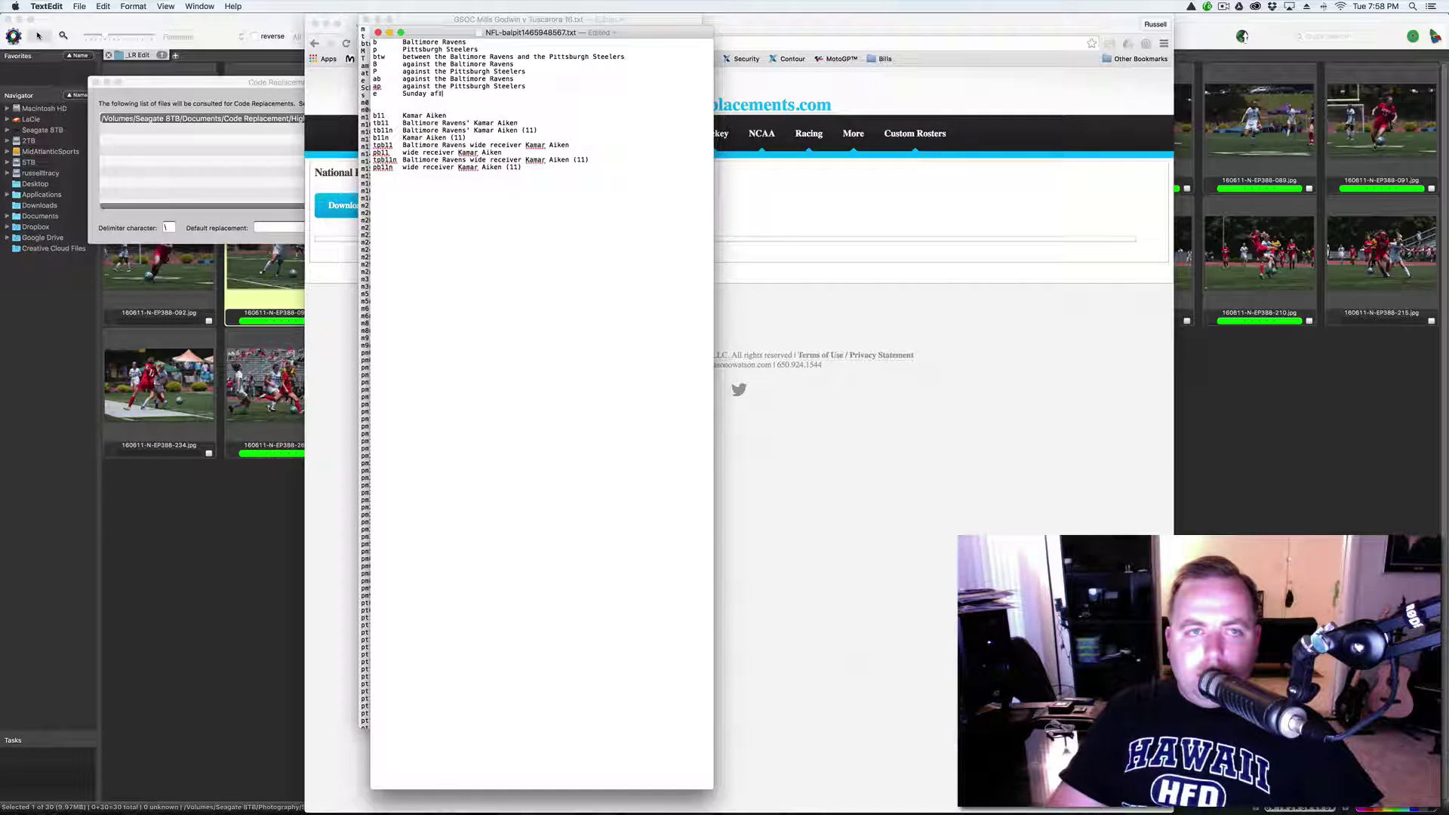
{"action": "type", "text": "noon's game"}
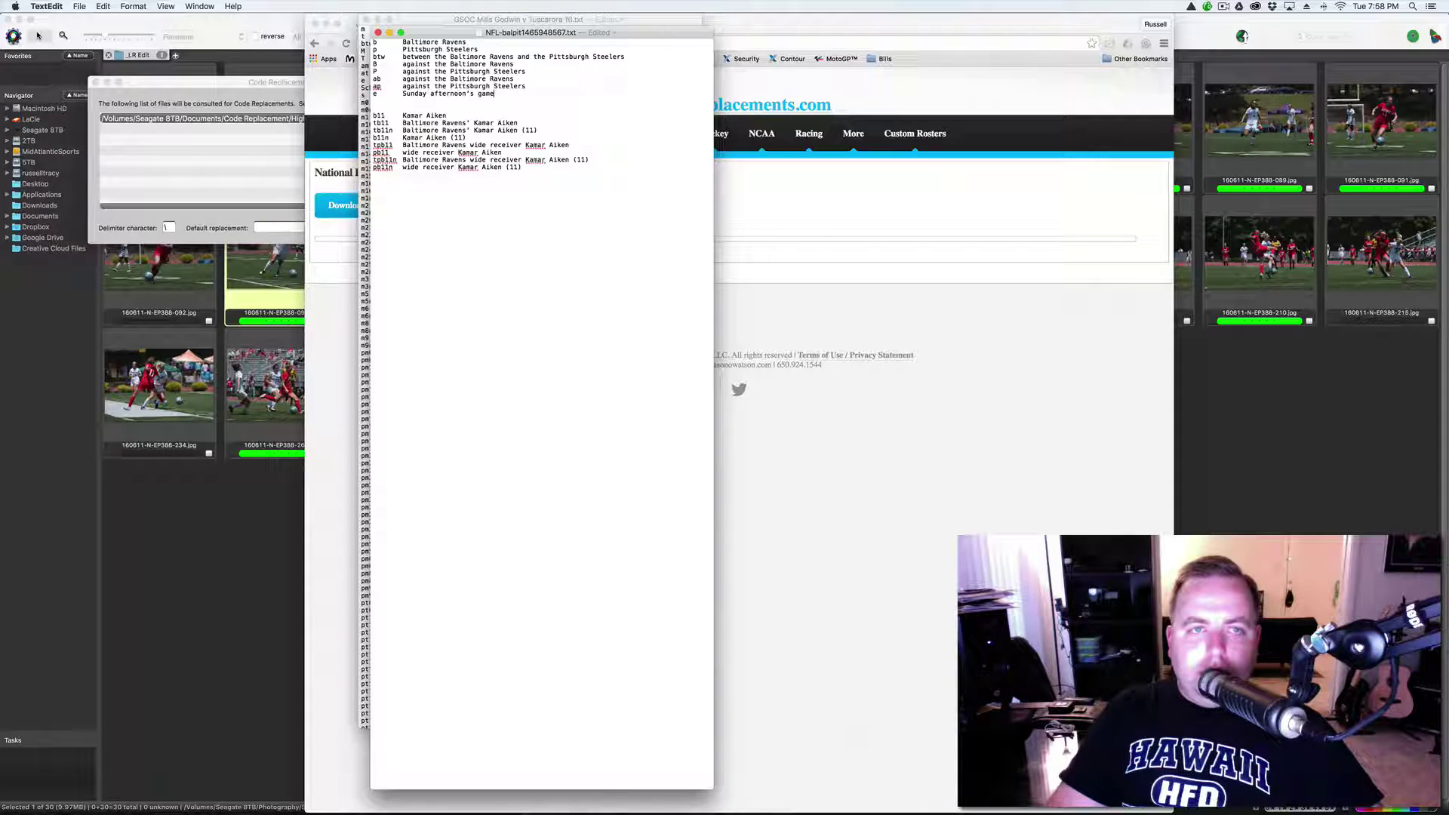
{"action": "type", "text": " held at M&T"}
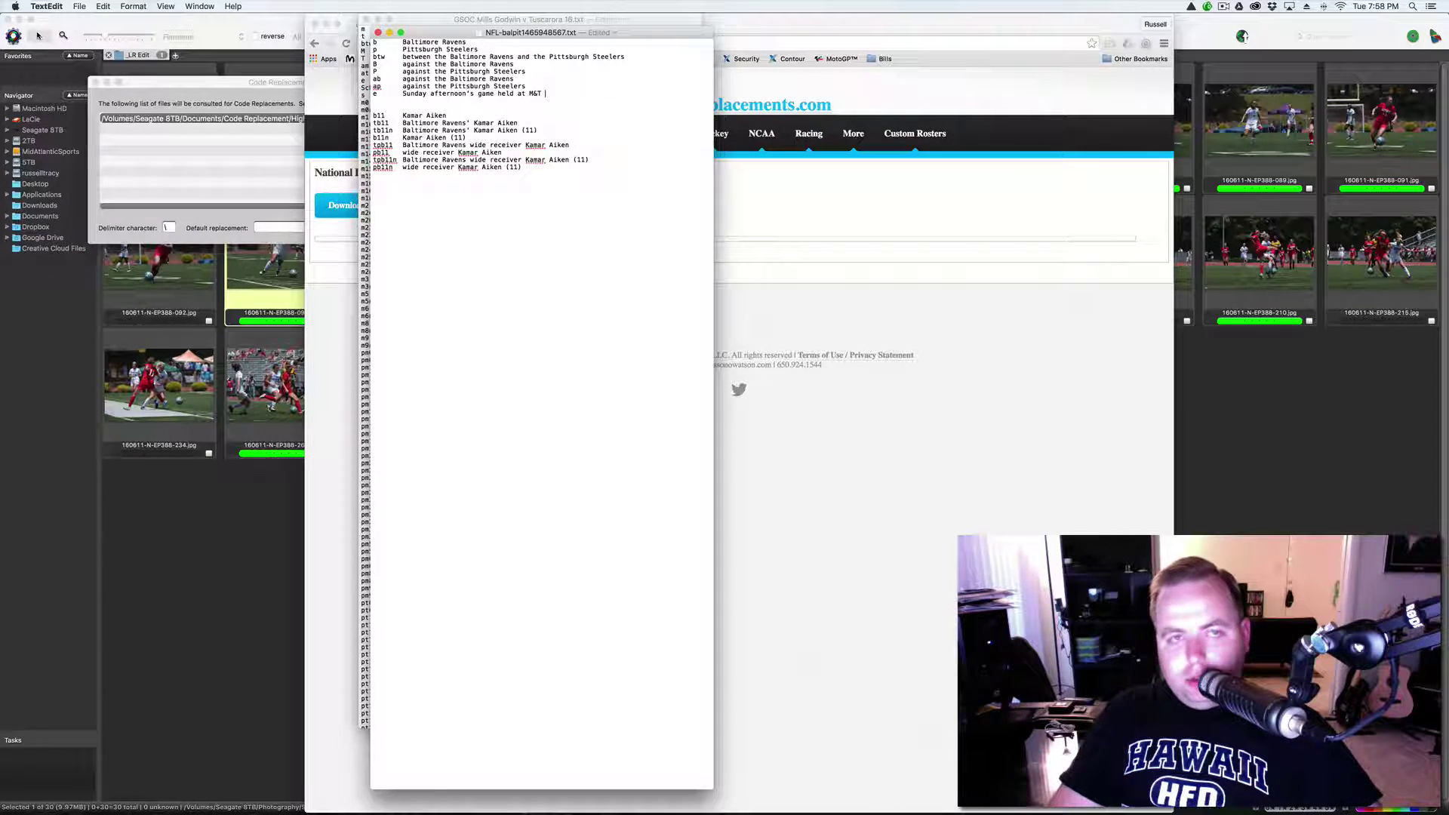
{"action": "type", "text": " Bank Sta"}
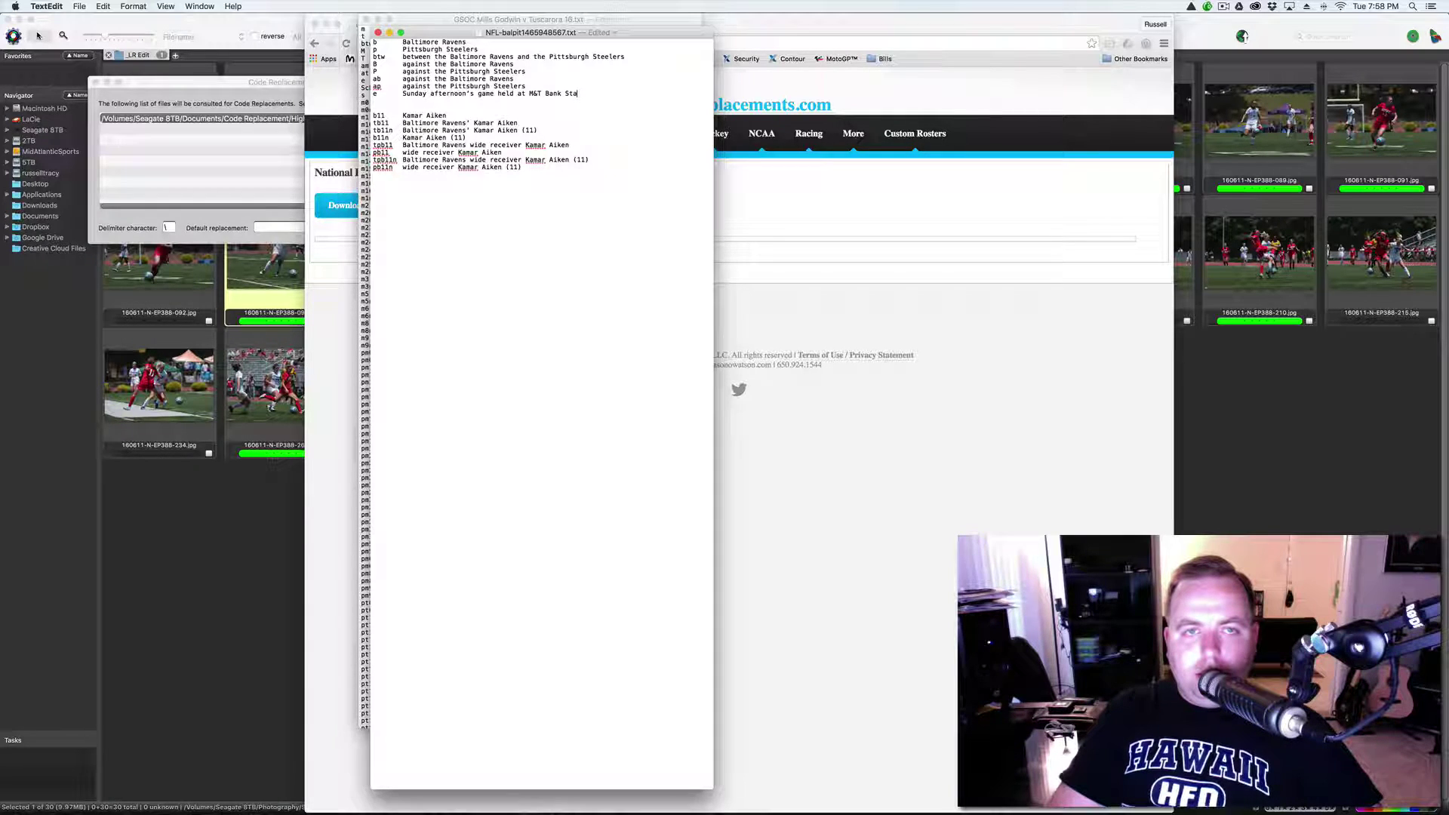
{"action": "type", "text": "dium in Ba"}
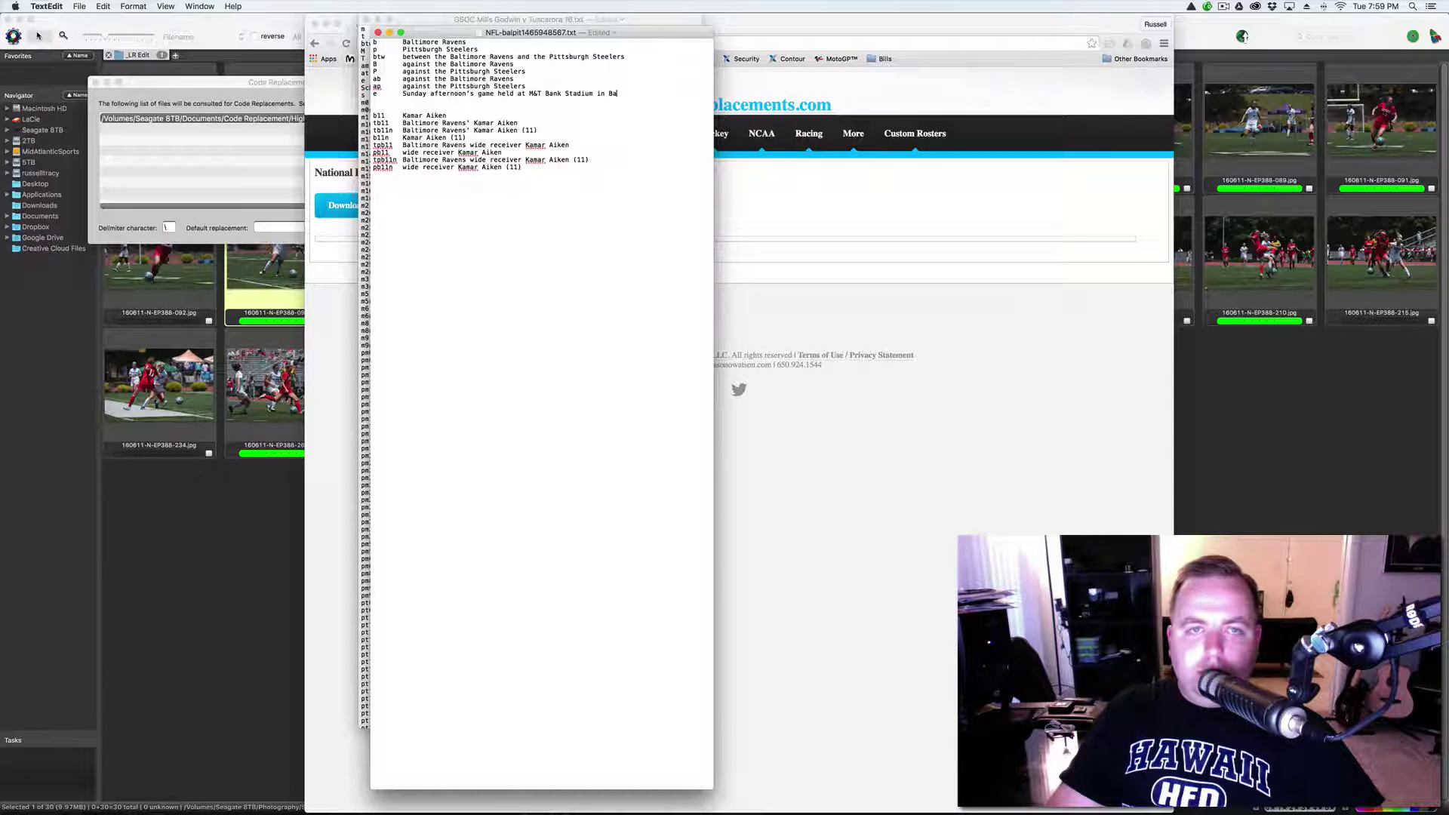
{"action": "type", "text": "ltimore, MD"}
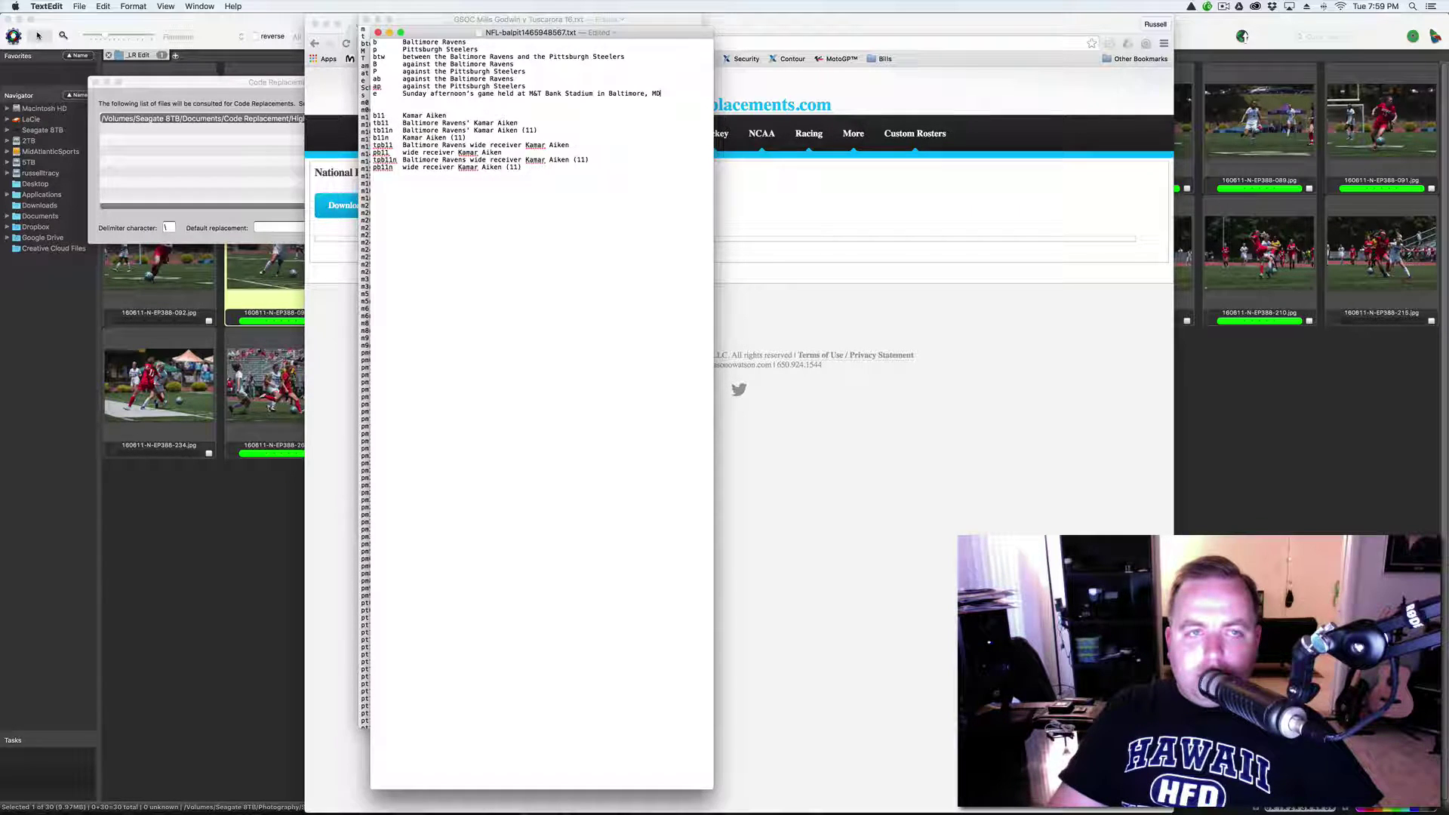
Step: Add code s reading "Baltimore Ravens defeated the Pittsburg Steelers x" on a new line
{"action": "key", "text": "Return"}
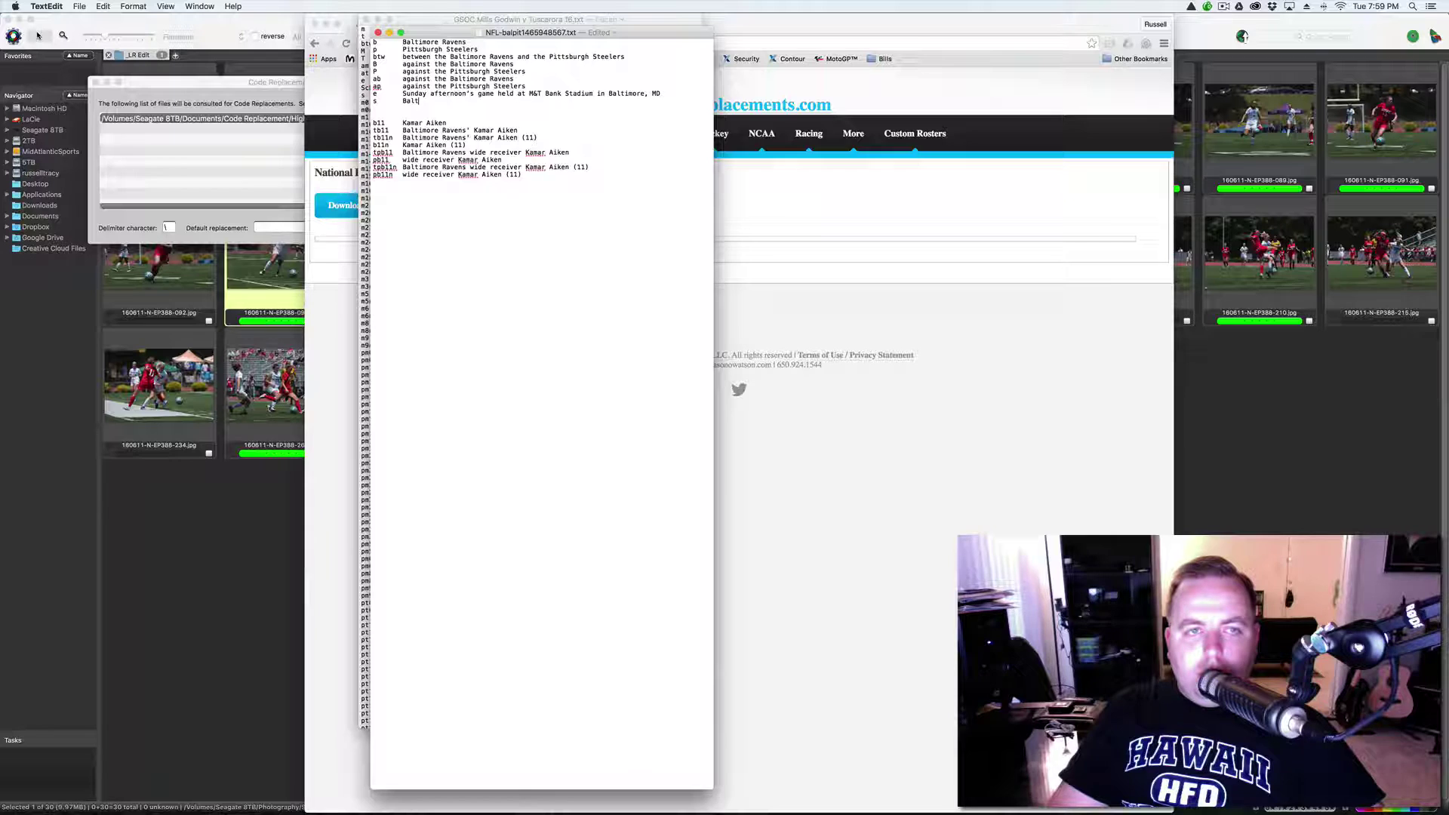
{"action": "type", "text": "s\tBalt"}
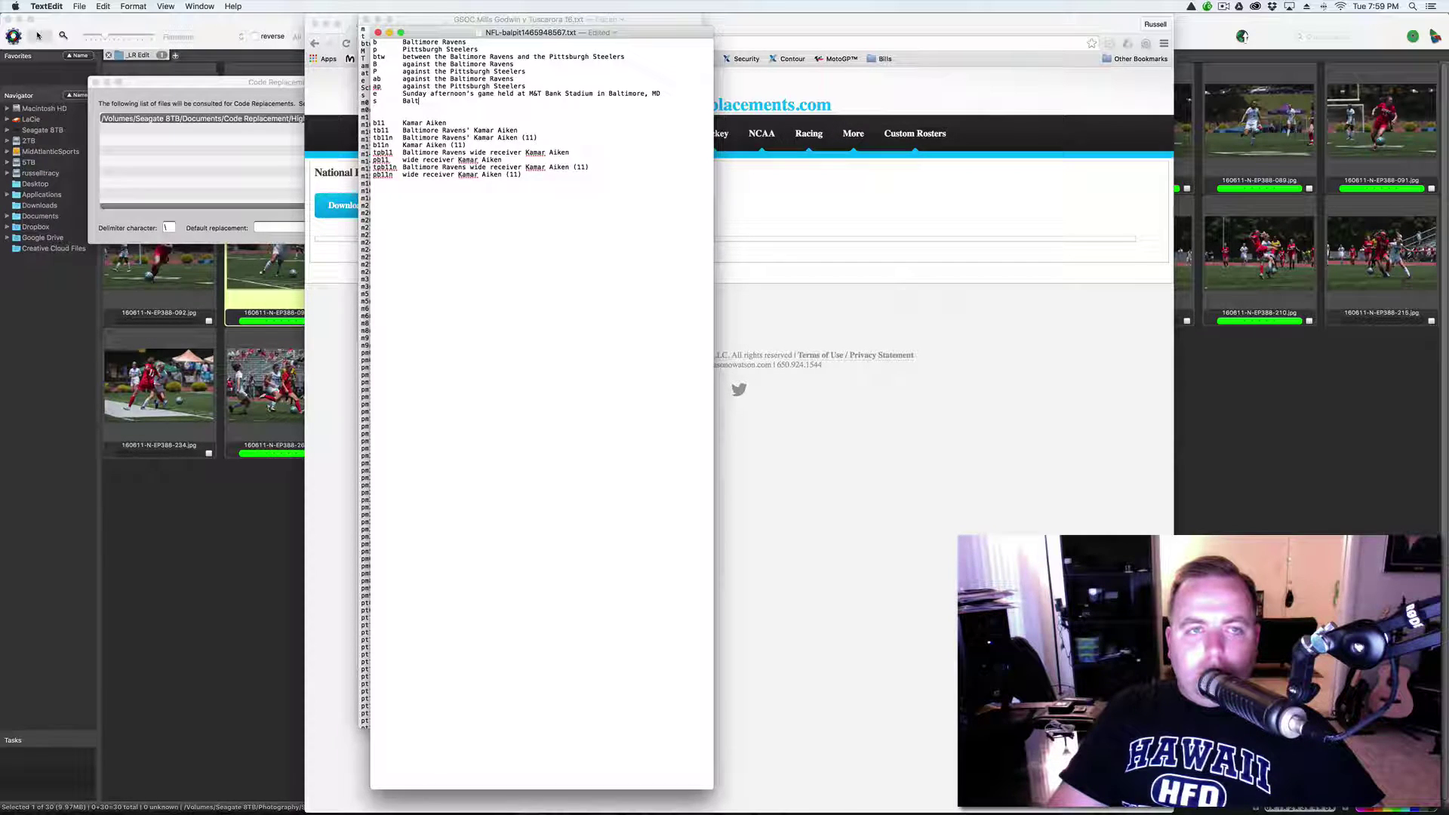
{"action": "type", "text": "imo"}
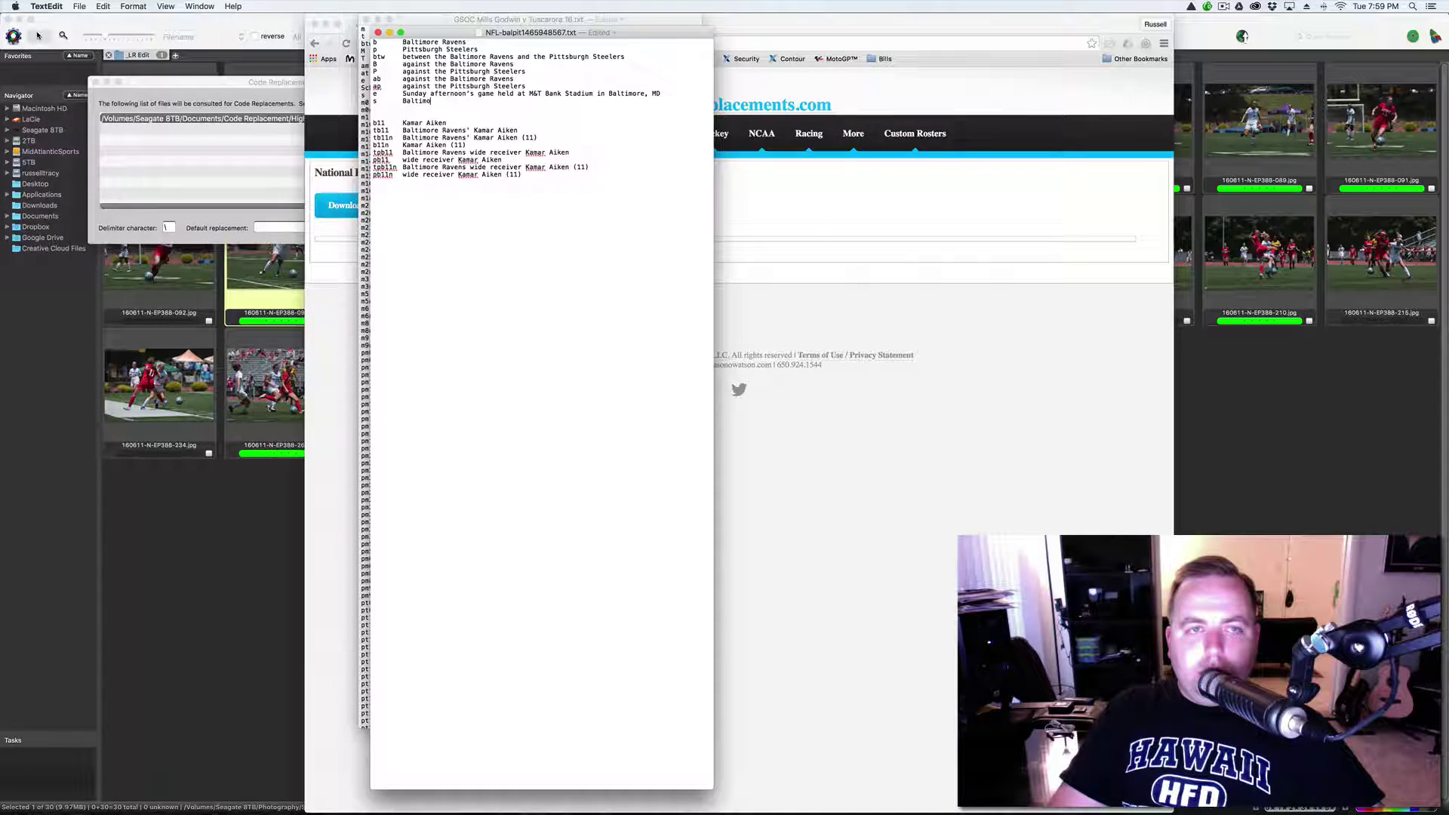
{"action": "type", "text": "re Ra"}
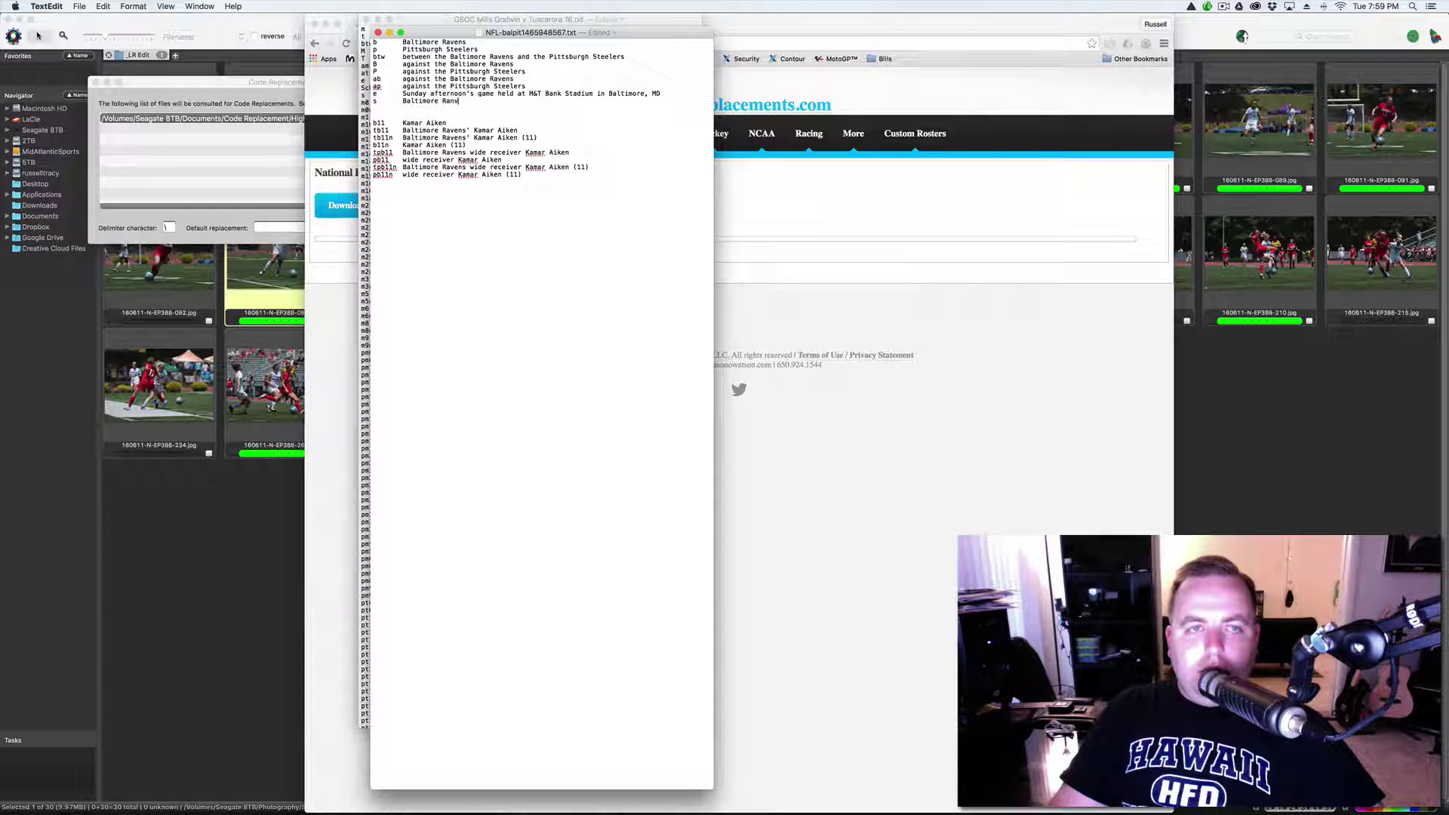
{"action": "type", "text": "vens "}
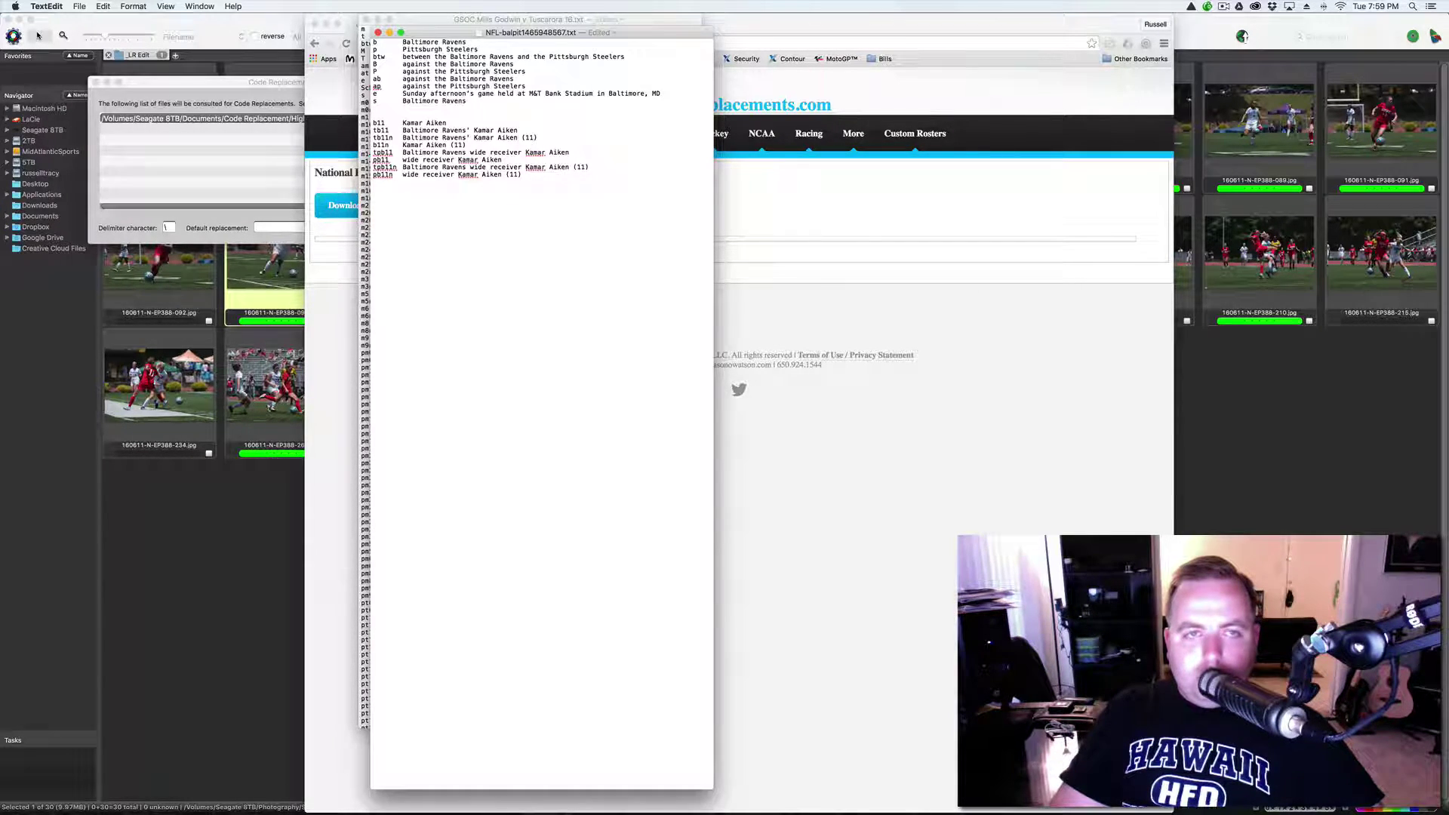
{"action": "type", "text": "defeaf"}
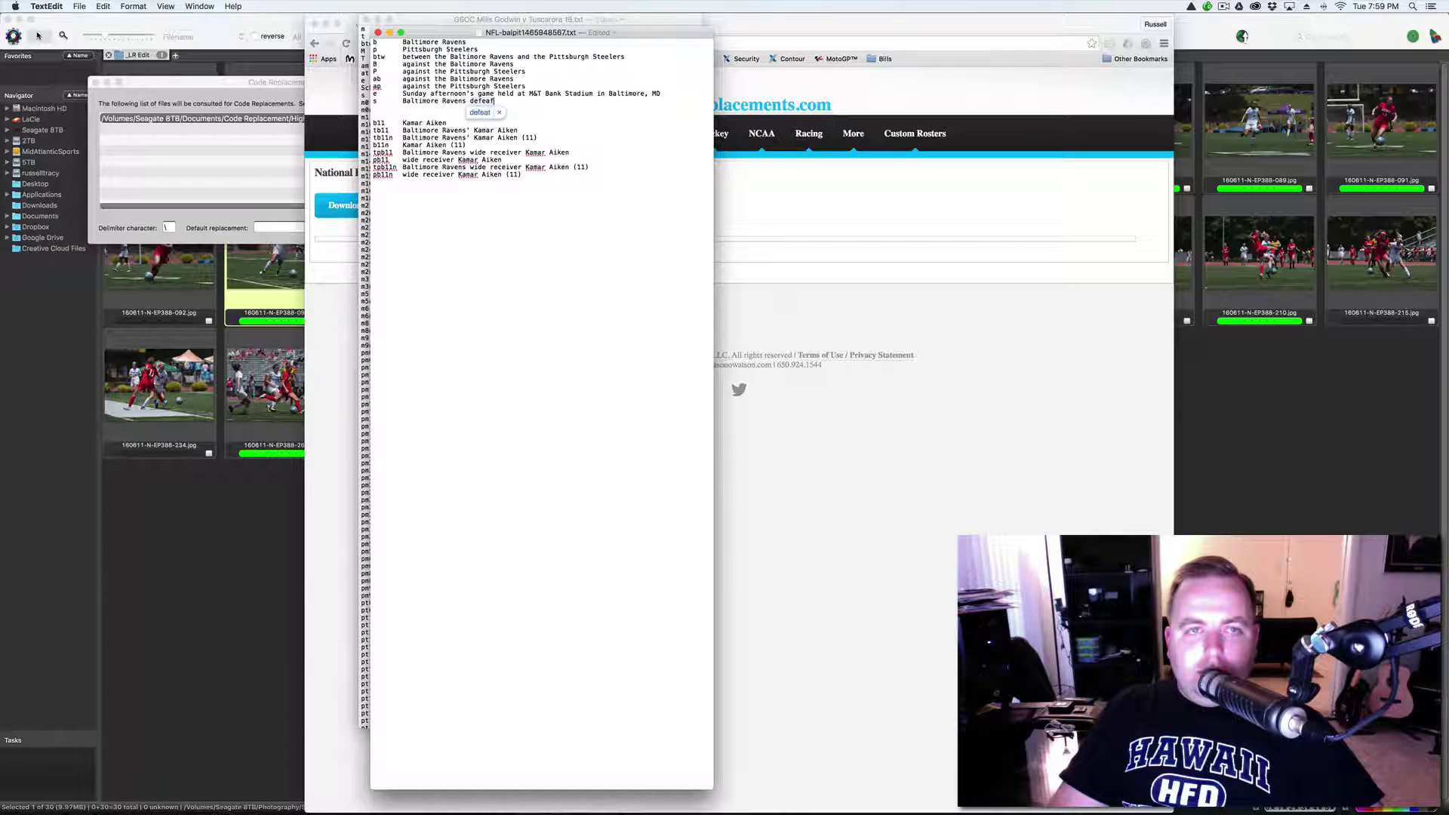
{"action": "key", "text": "BackSpace"}
{"action": "type", "text": "ted the"}
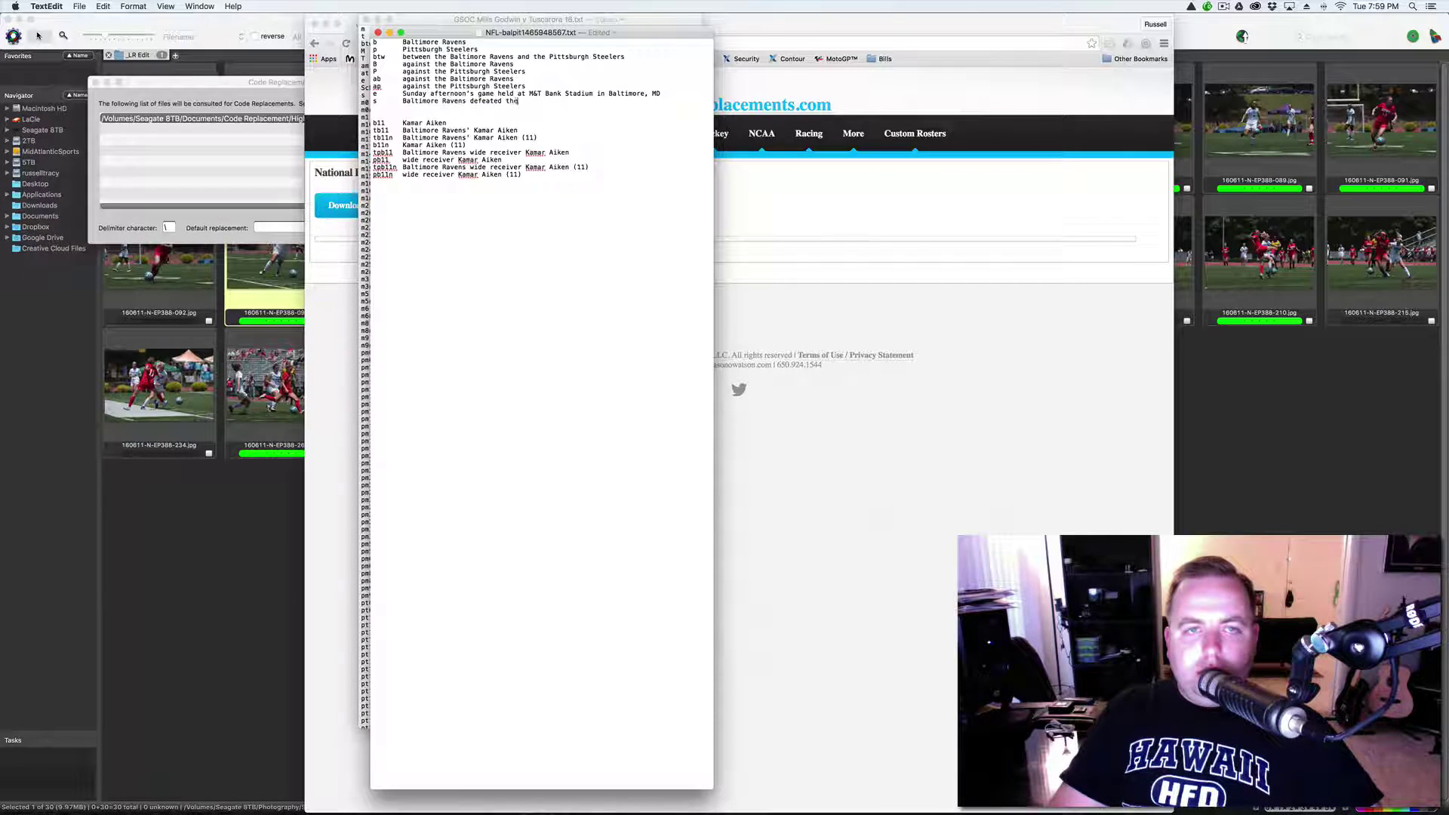
{"action": "type", "text": " Pittsbur"}
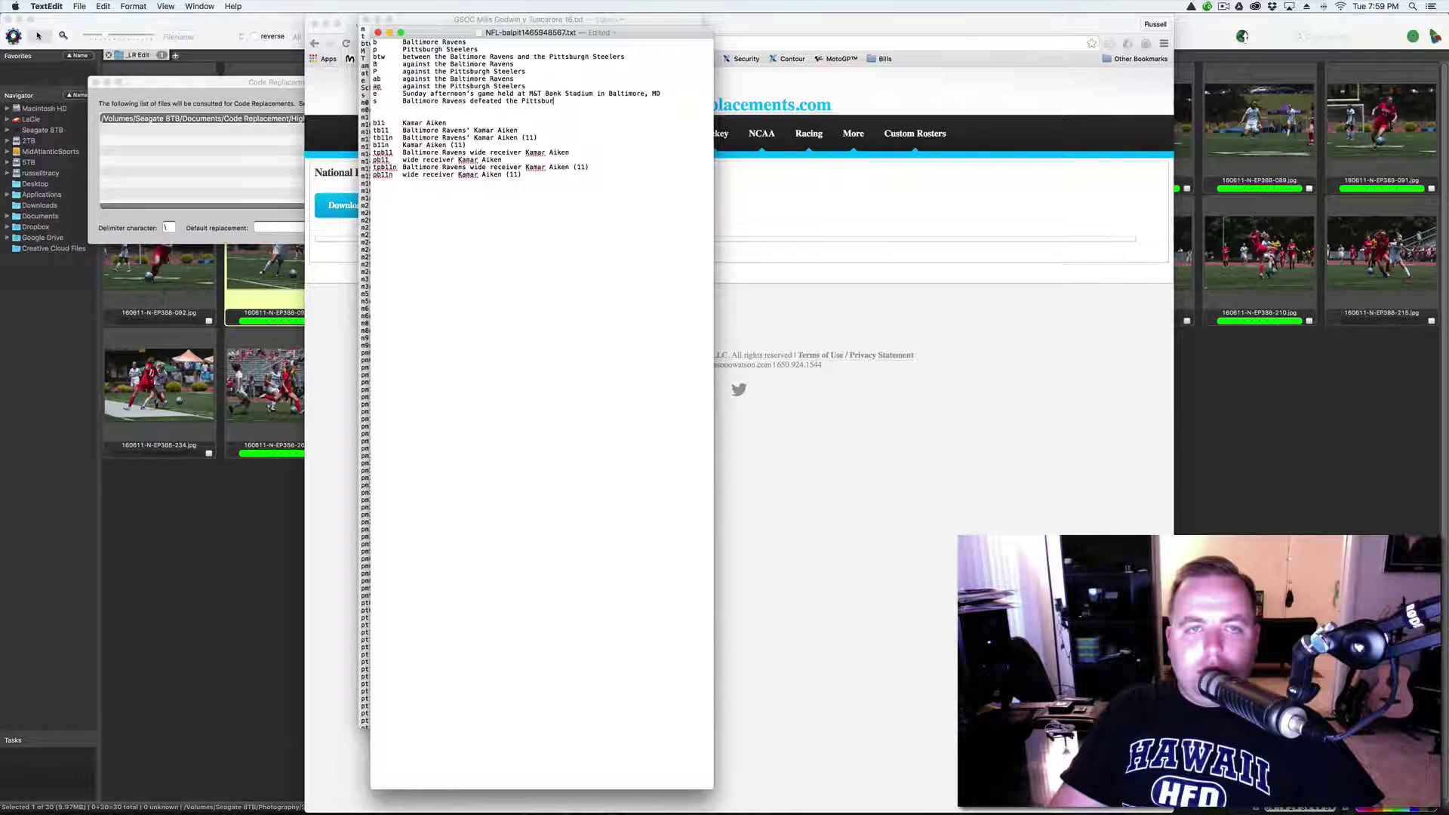
{"action": "type", "text": "g Steelers "}
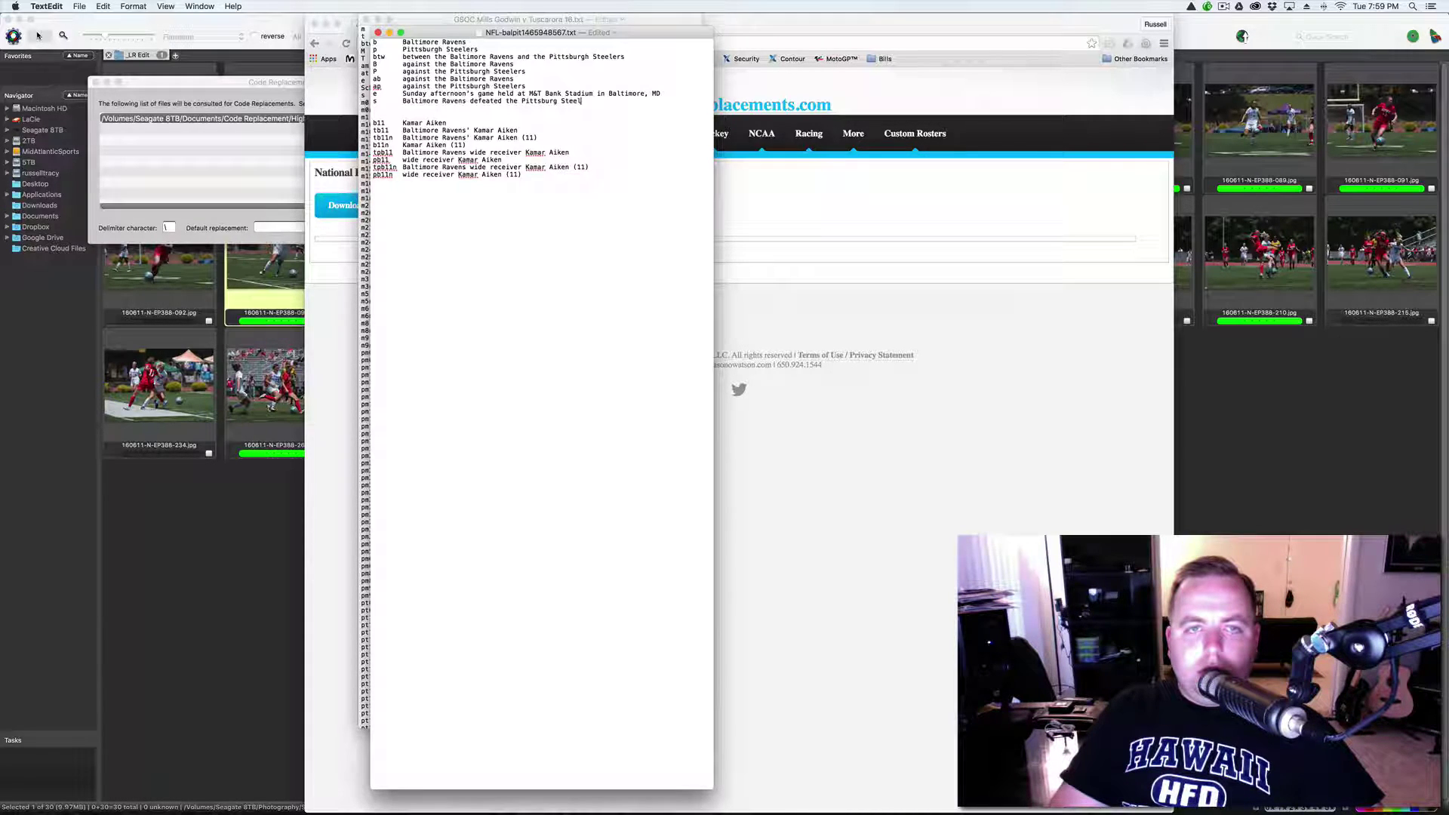
{"action": "type", "text": "x to x."}
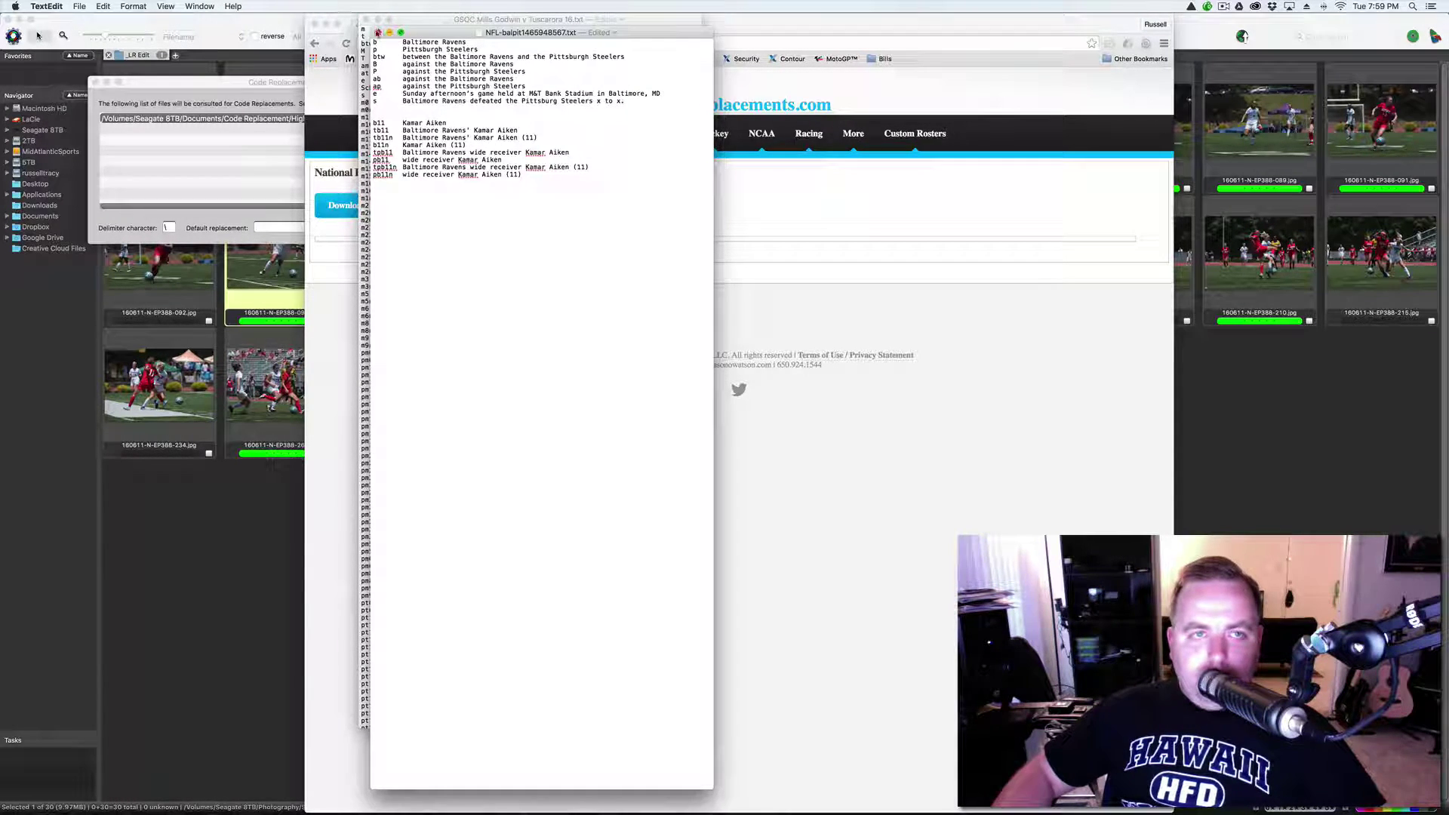
Step: Close the NFL-balpit roster file in TextEdit
{"action": "left_click", "coordinate": [377, 33]}
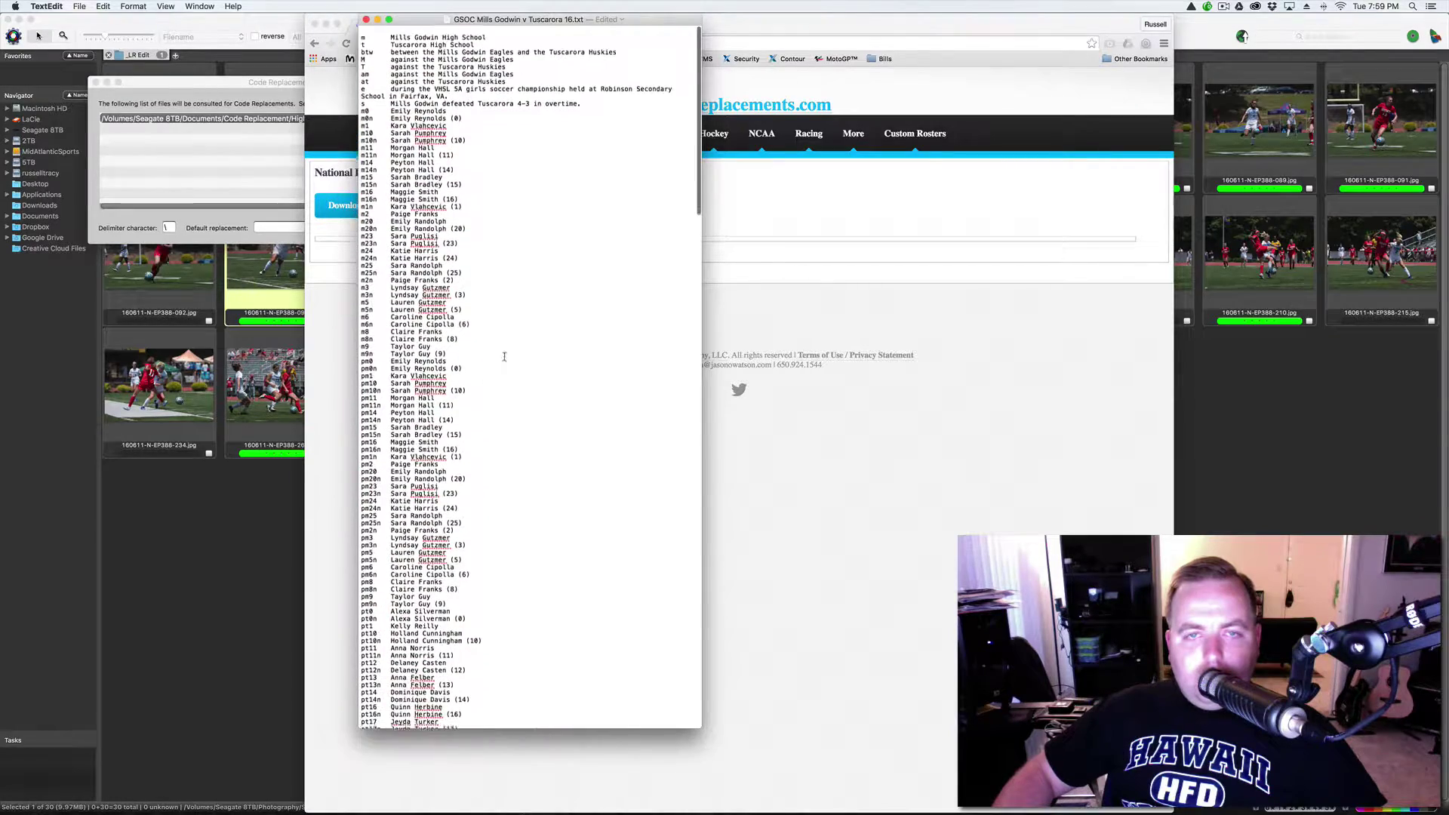
Step: Open CodeReplacements.com's Custom Code Replacement Rosters form and look over its fields
{"action": "left_click", "coordinate": [844, 218]}
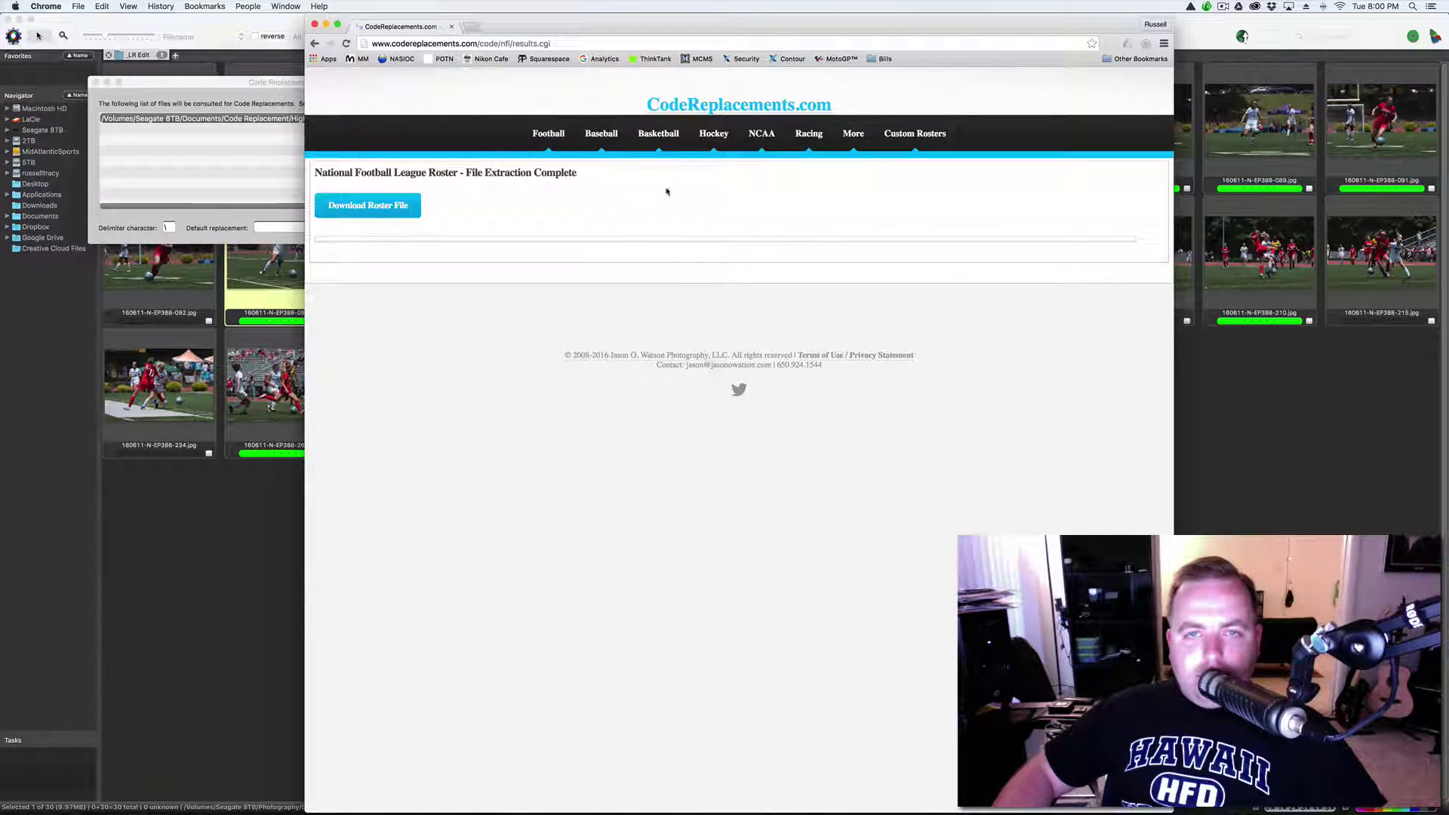
{"action": "left_click", "coordinate": [913, 138]}
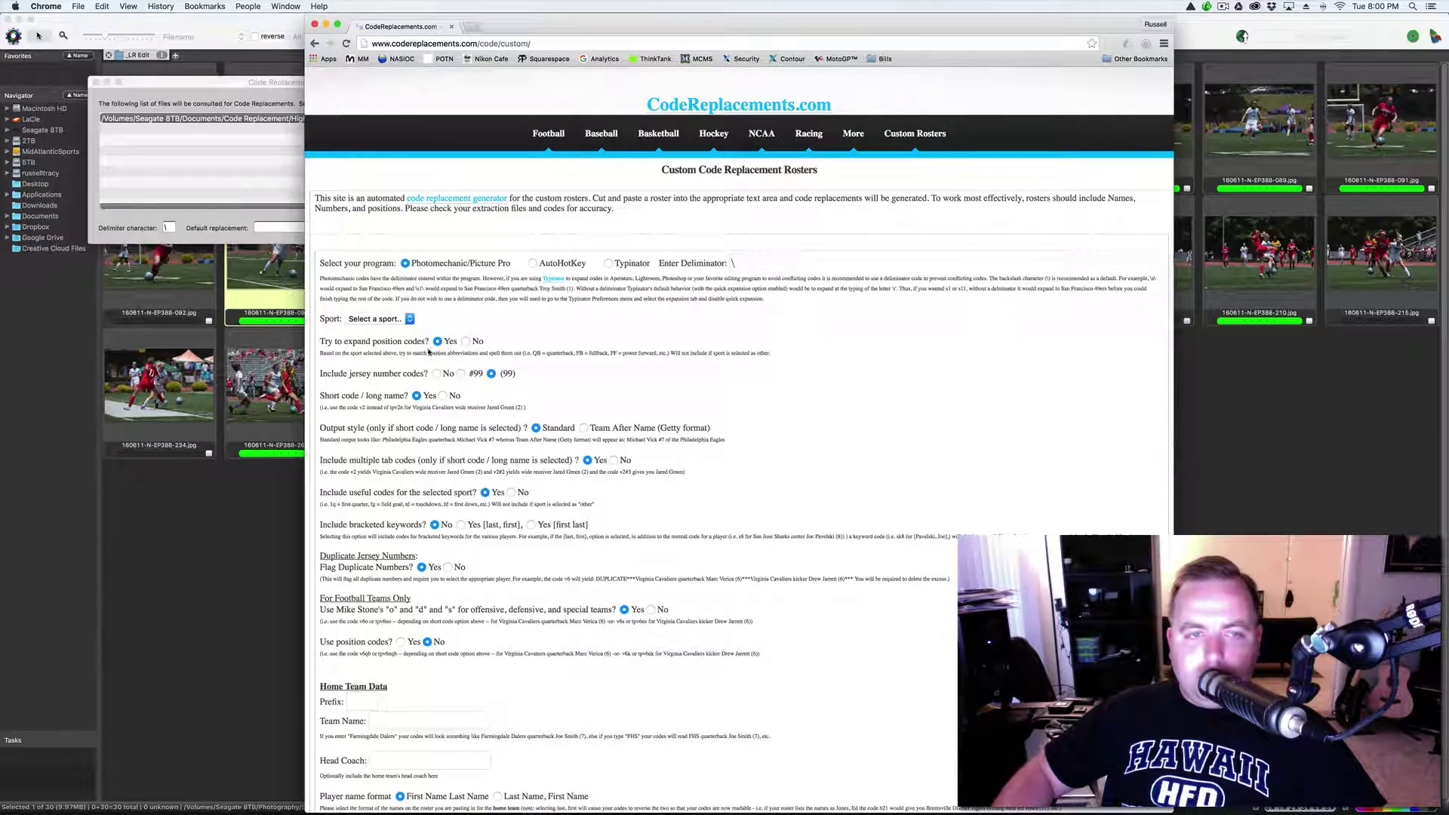
{"action": "scroll", "coordinate": [417, 332], "scroll_direction": "down", "scroll_amount": 5}
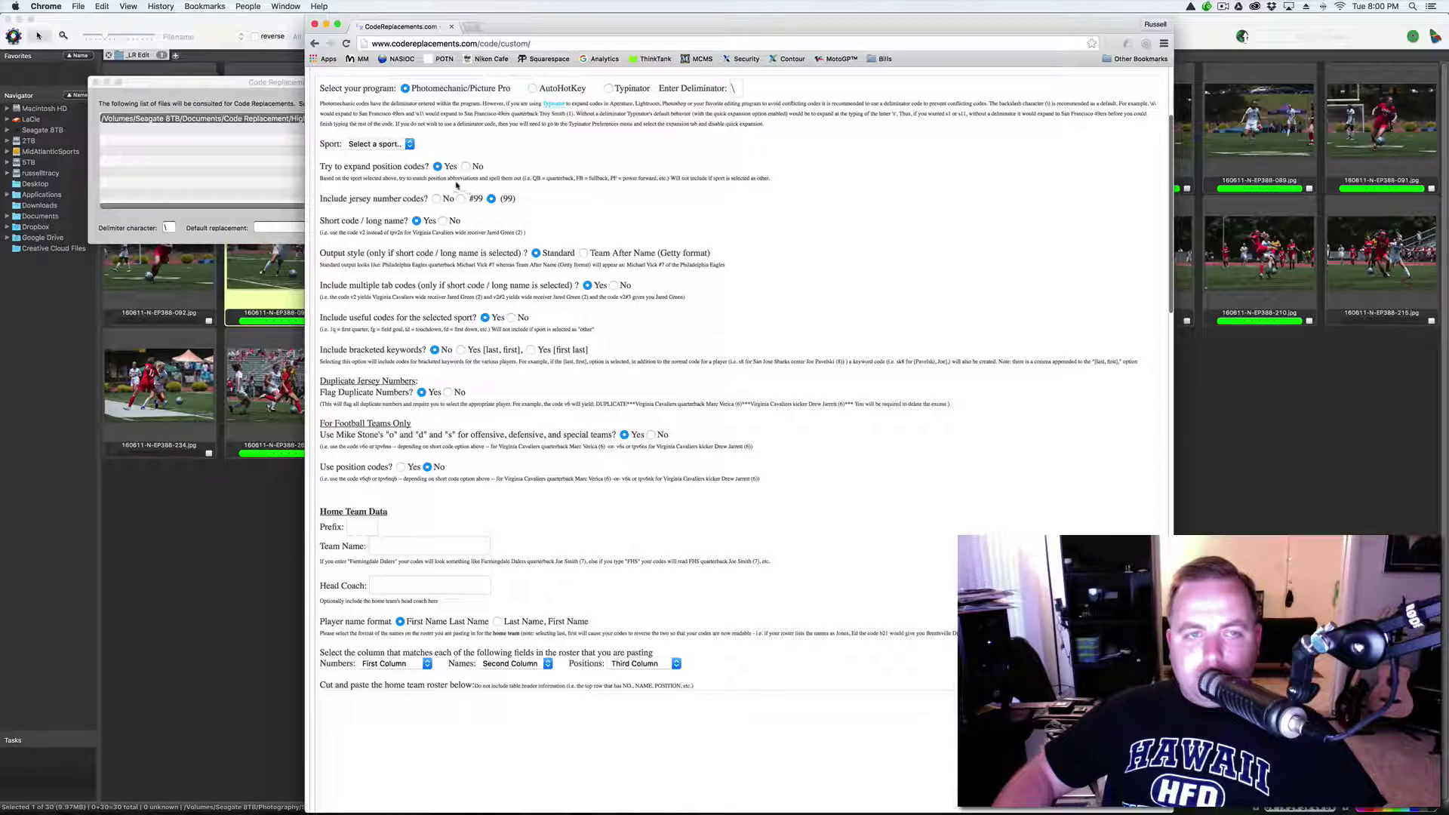
{"action": "scroll", "coordinate": [463, 467], "scroll_direction": "down", "scroll_amount": 6}
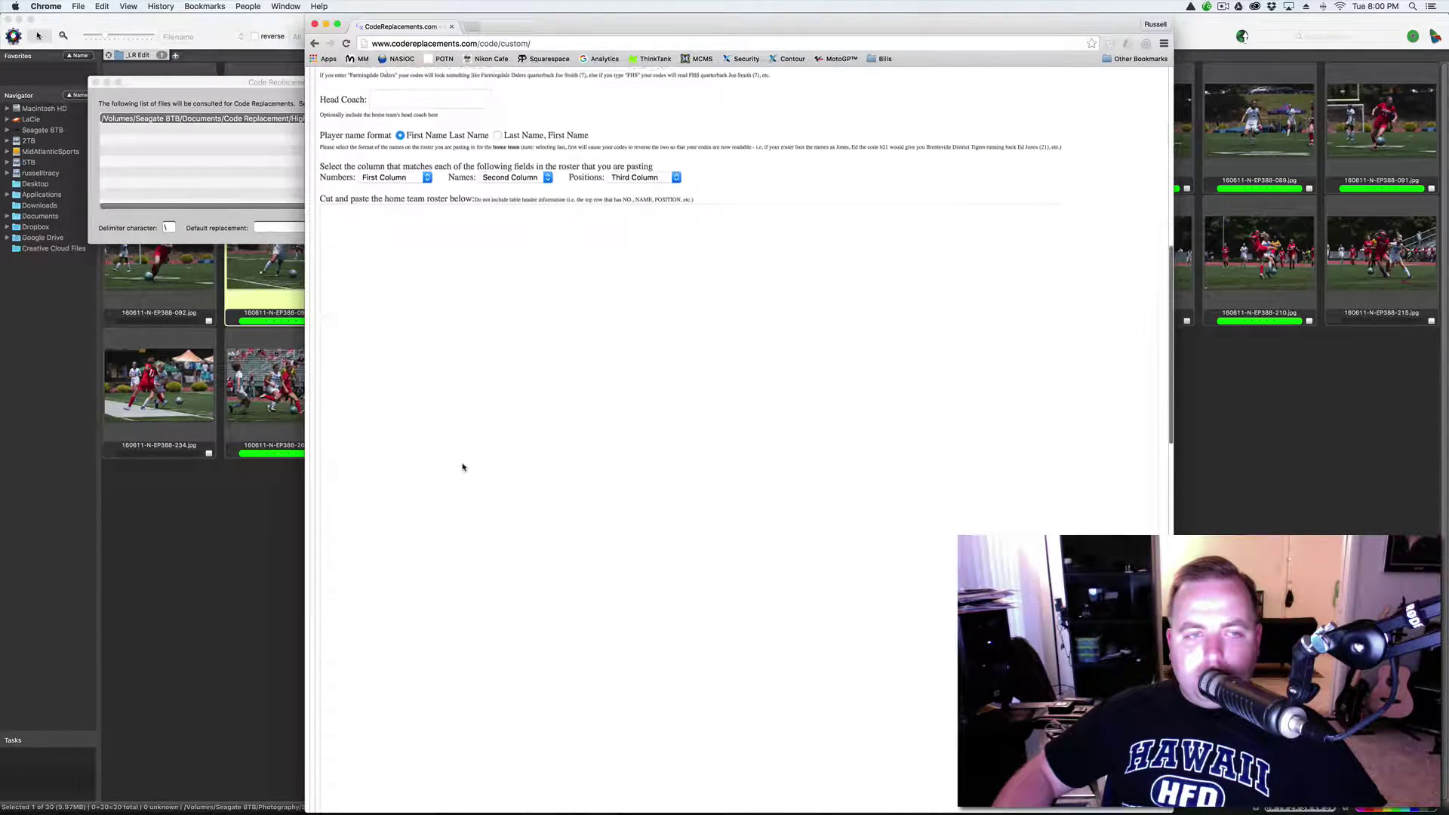
{"action": "scroll", "coordinate": [463, 471], "scroll_direction": "up", "scroll_amount": 2}
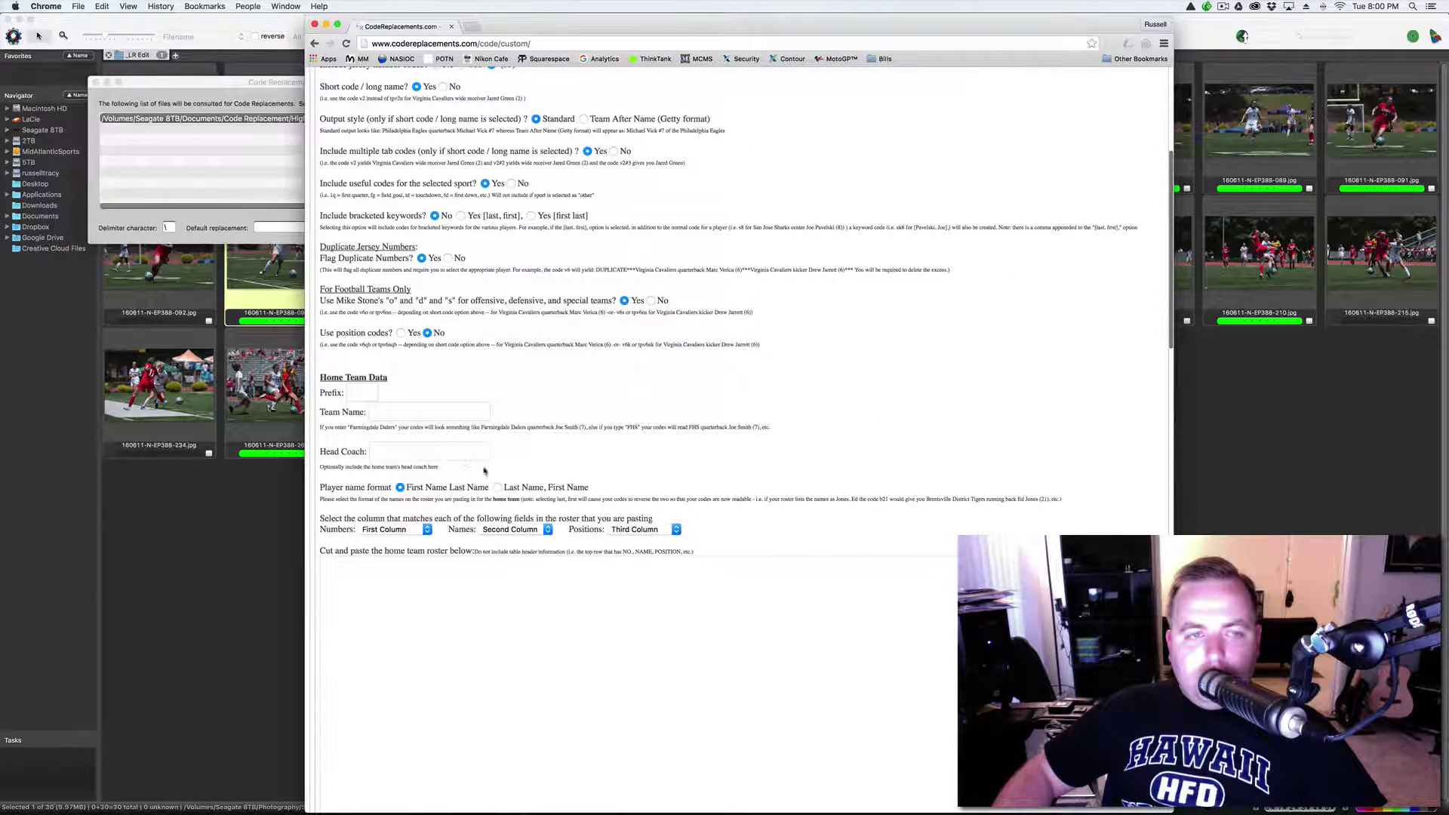
Step: Try '1 joe smith quaterback' in the home team roster box, then clear it and scroll down
{"action": "left_click", "coordinate": [360, 389]}
{"action": "key", "text": "Tab"}
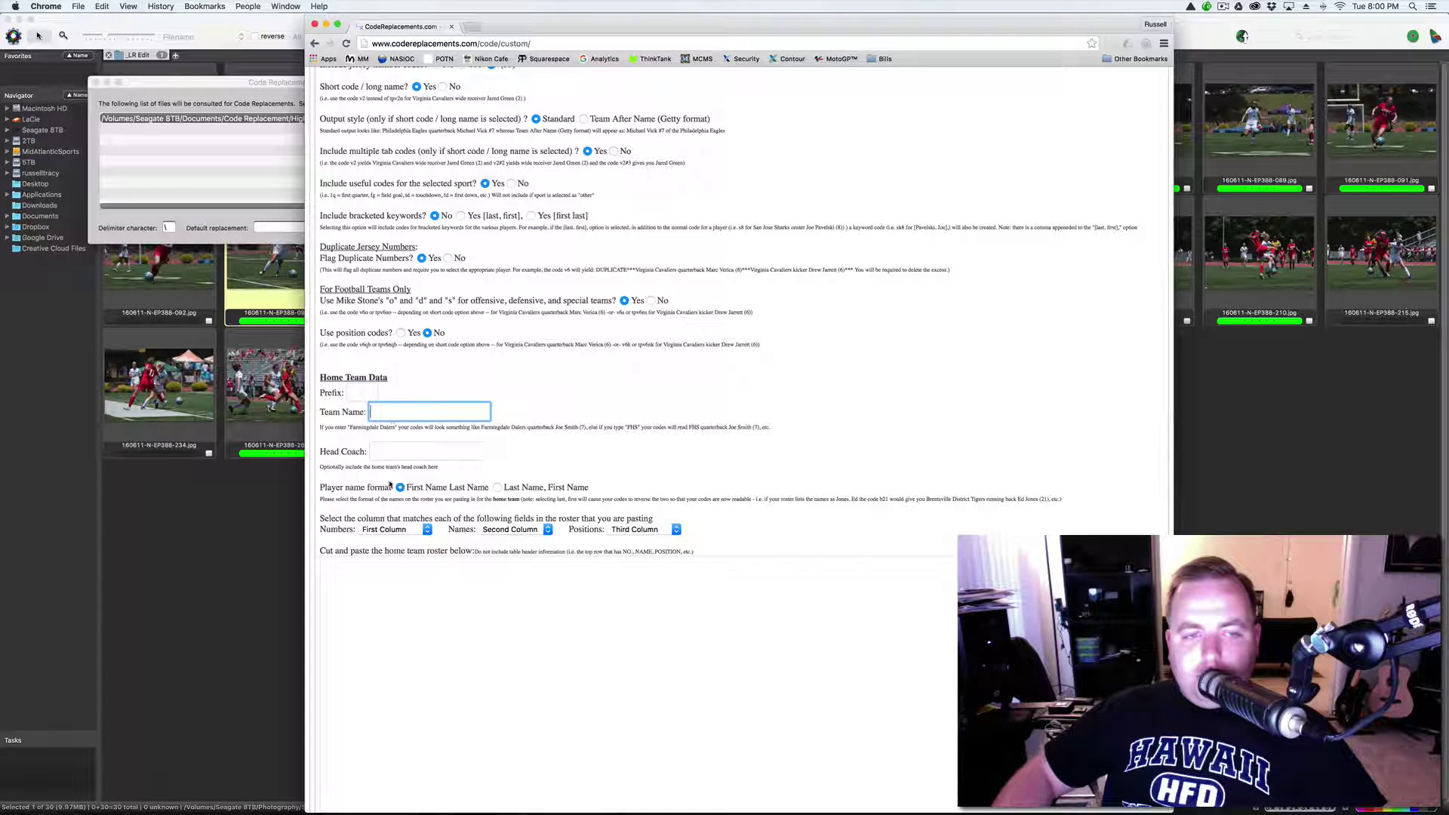
{"action": "left_click", "coordinate": [383, 629]}
{"action": "scroll", "coordinate": [383, 630], "scroll_direction": "down", "scroll_amount": 4}
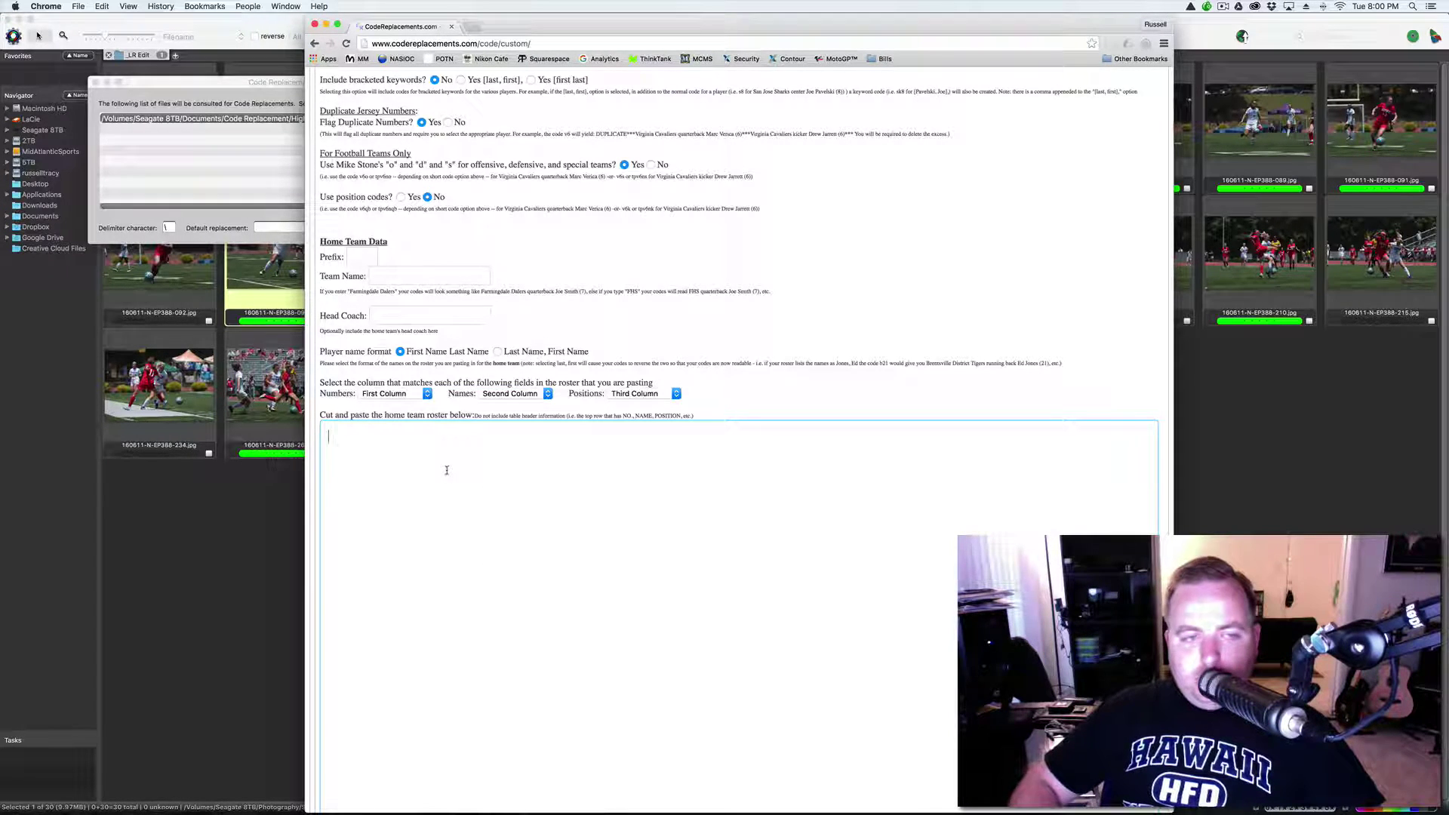
{"action": "key", "text": "Tab"}
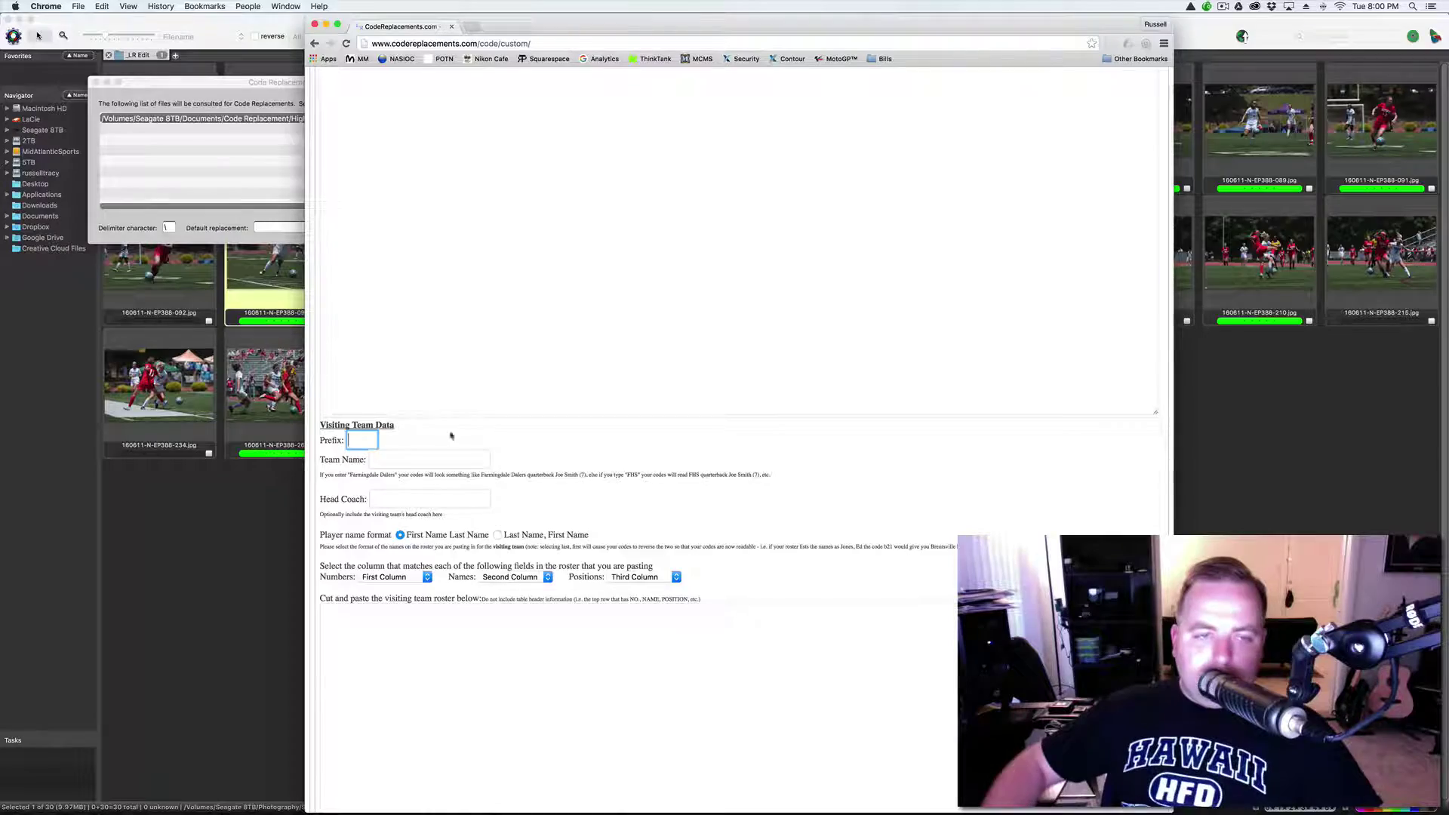
{"action": "scroll", "coordinate": [450, 430], "scroll_direction": "up", "scroll_amount": 10}
{"action": "scroll", "coordinate": [427, 361], "scroll_direction": "down", "scroll_amount": 5}
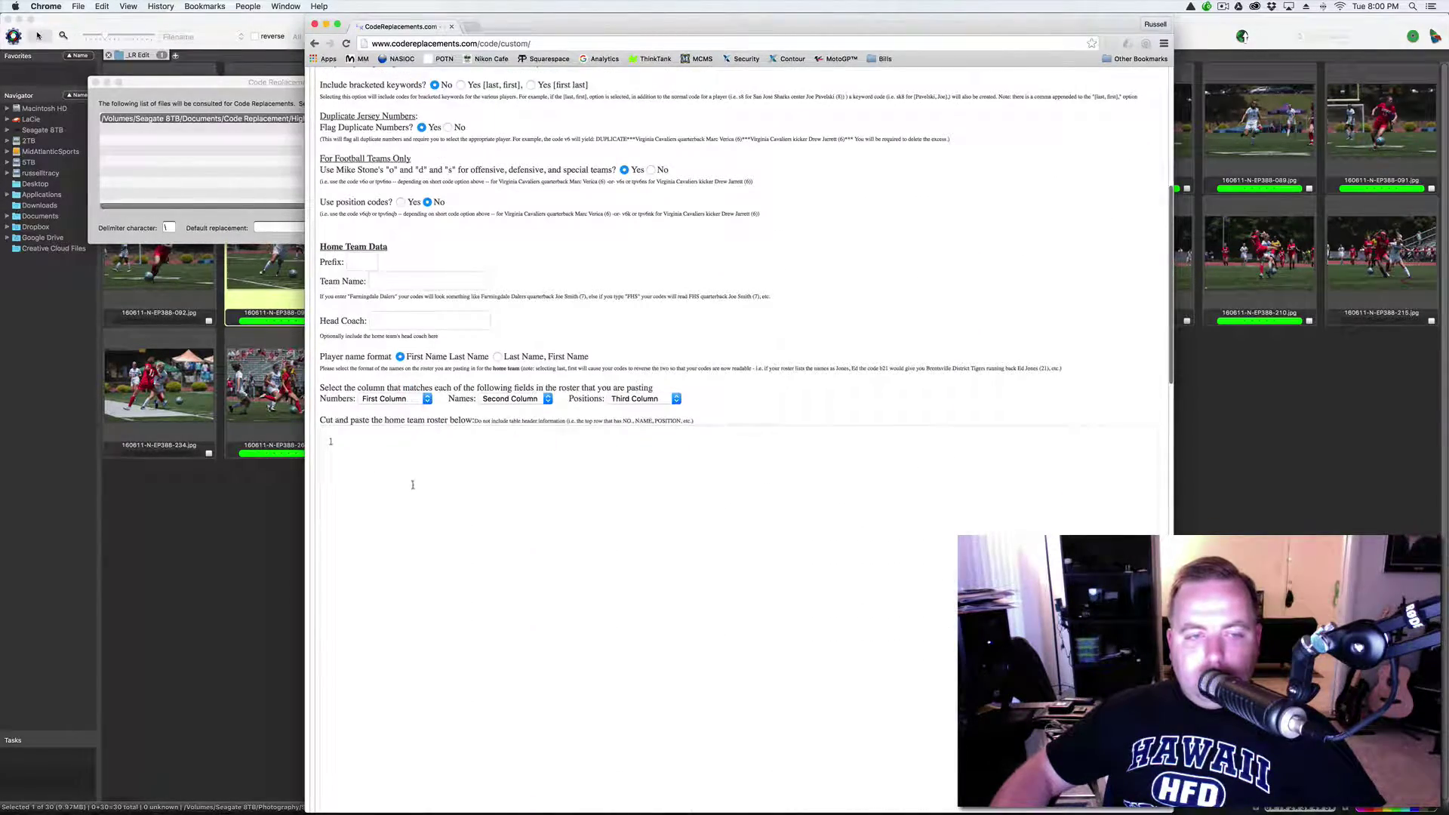
{"action": "left_click", "coordinate": [404, 481]}
{"action": "type", "text": "1"}
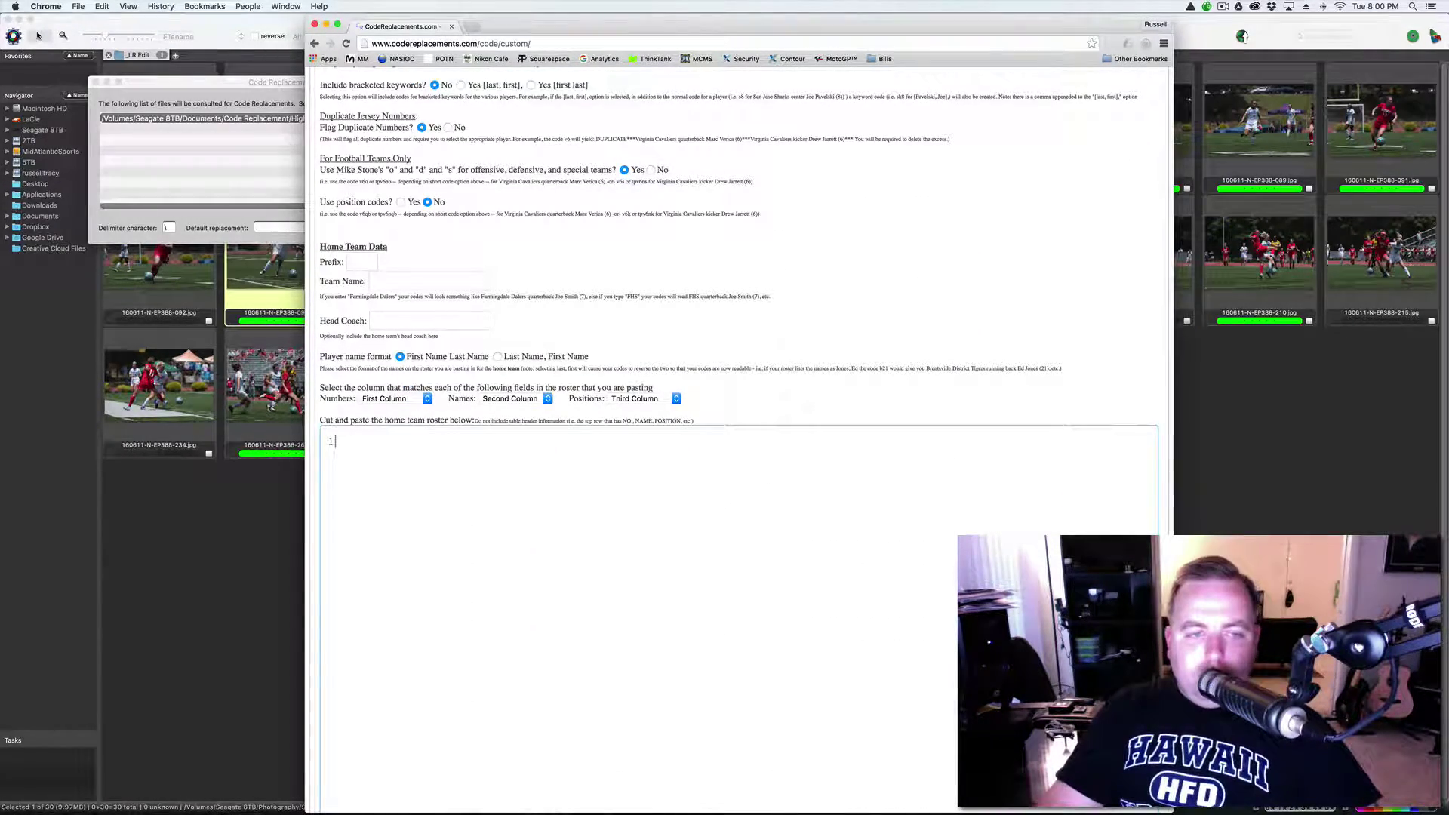
{"action": "type", "text": " joe smith"}
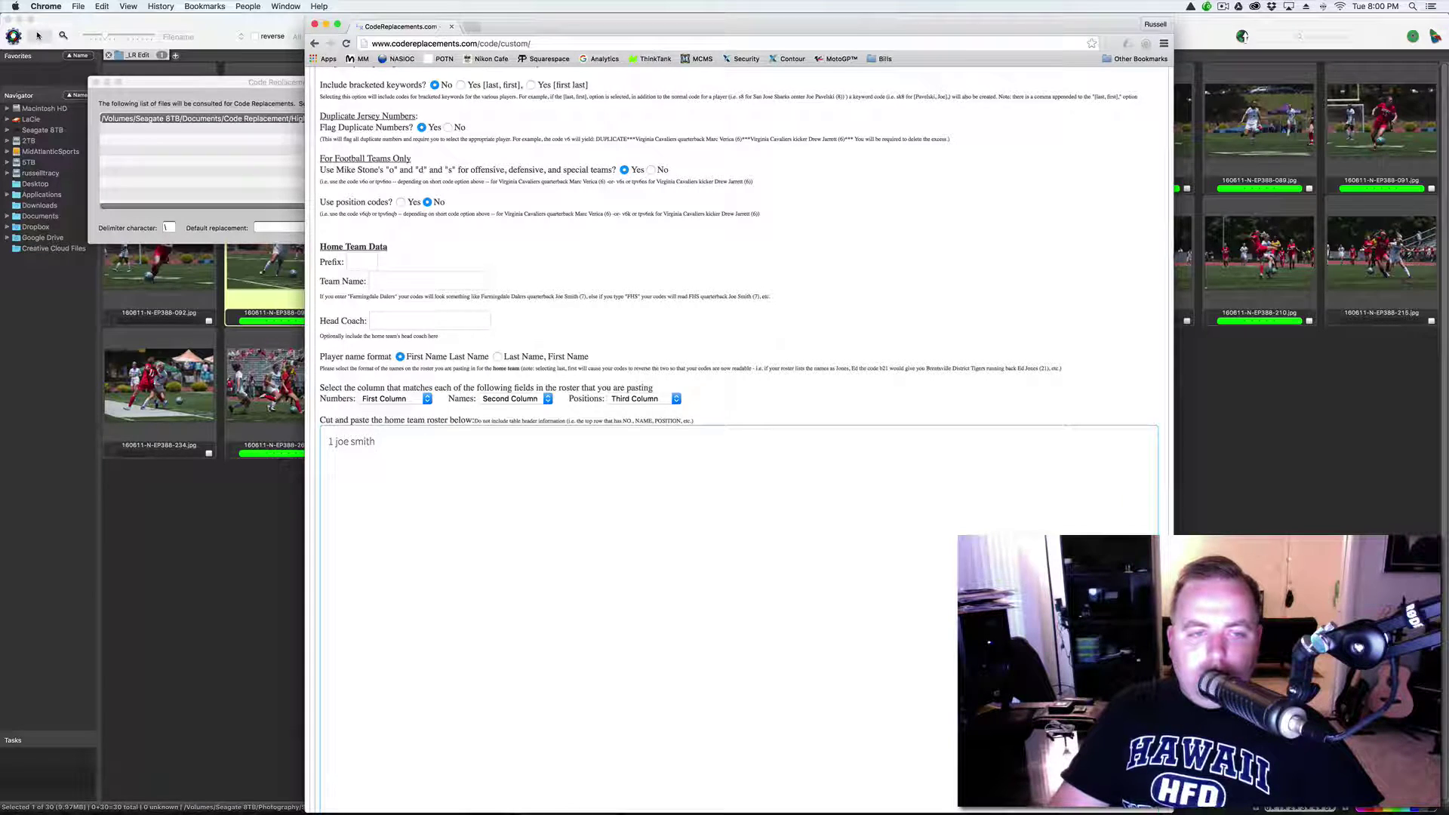
{"action": "type", "text": " quaterback"}
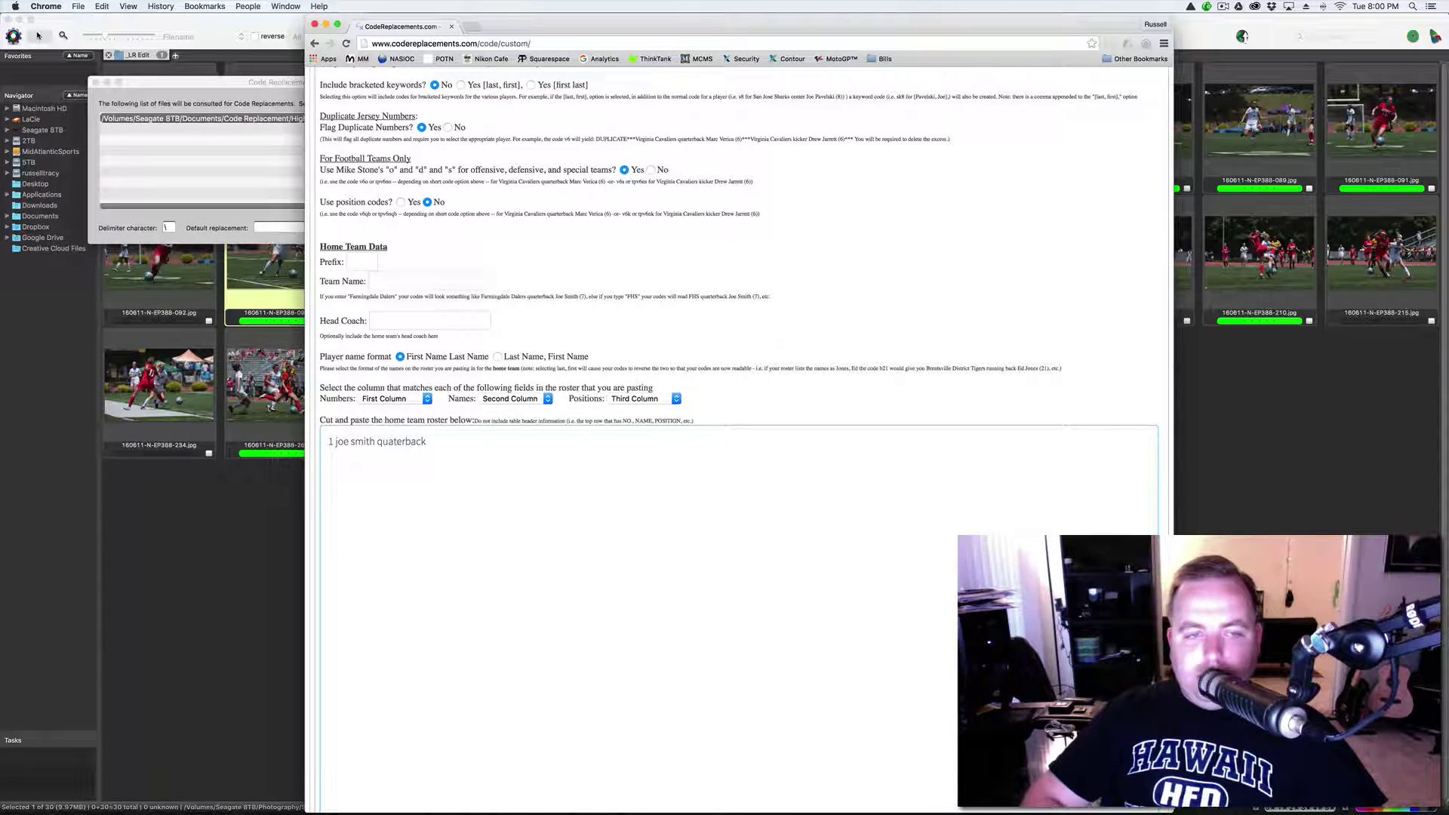
{"action": "key", "text": "super+a"}
{"action": "key", "text": "BackSpace"}
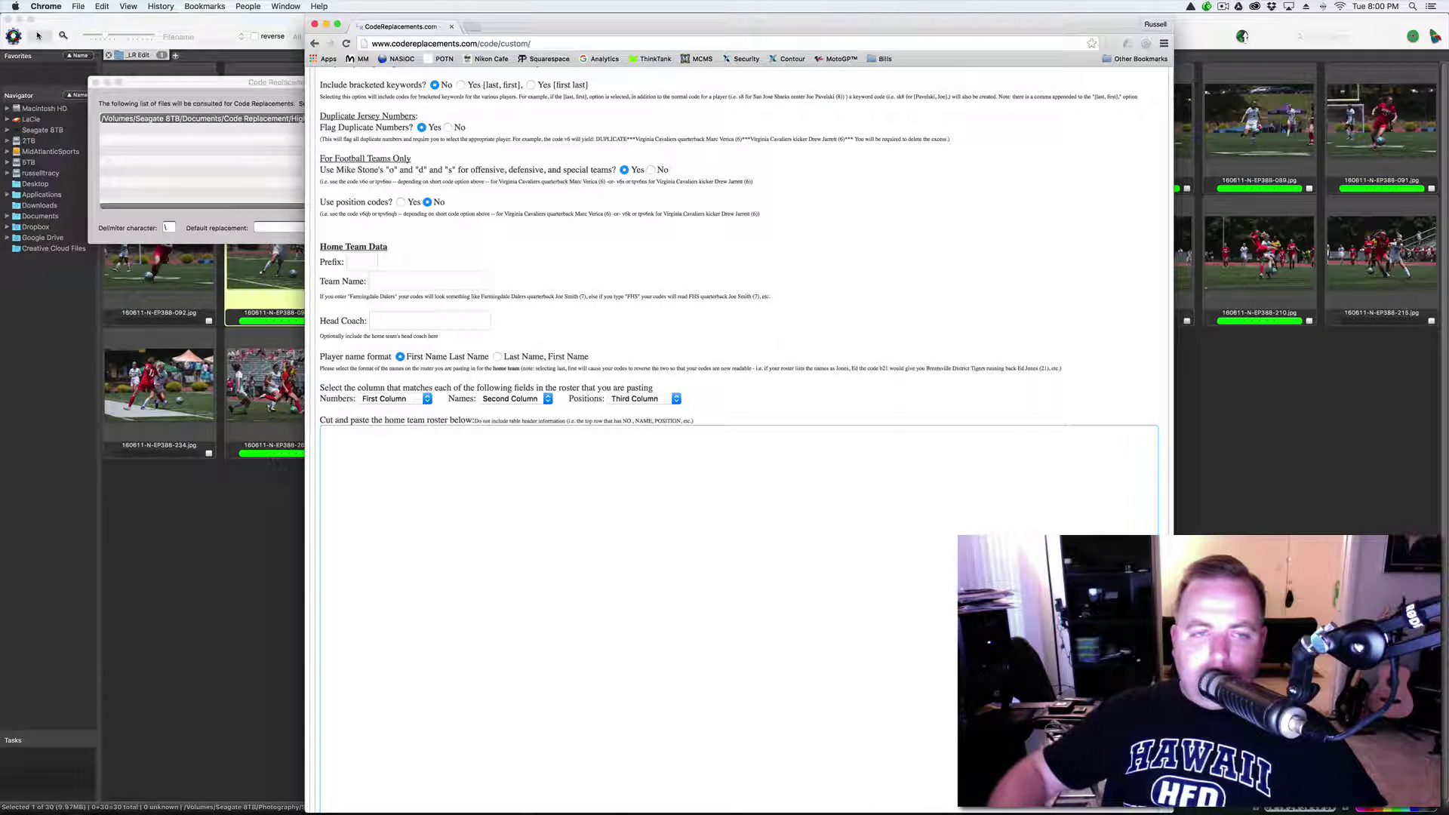
{"action": "scroll", "coordinate": [464, 498], "scroll_direction": "down", "scroll_amount": 10}
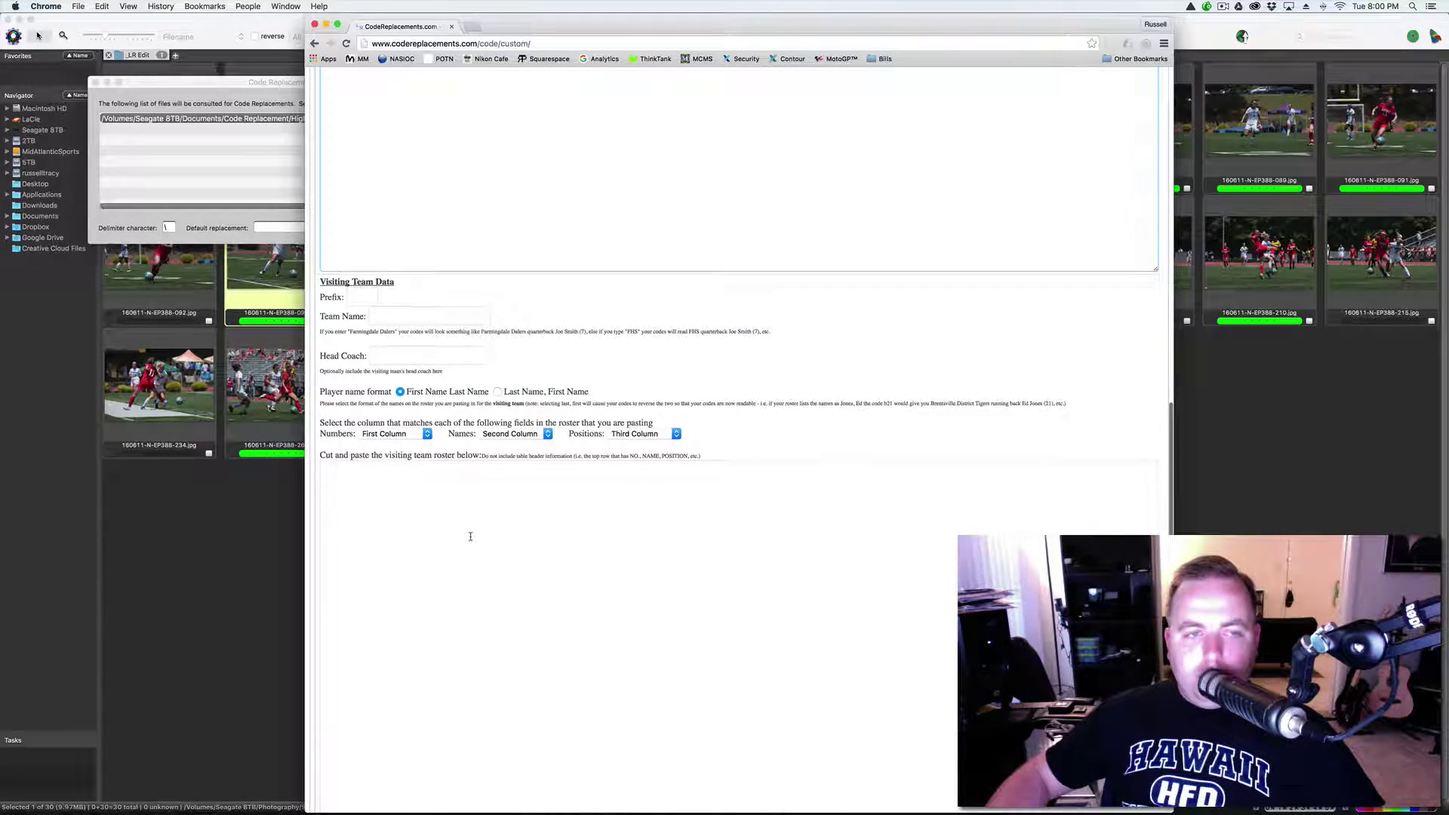
{"action": "scroll", "coordinate": [470, 535], "scroll_direction": "down", "scroll_amount": 5}
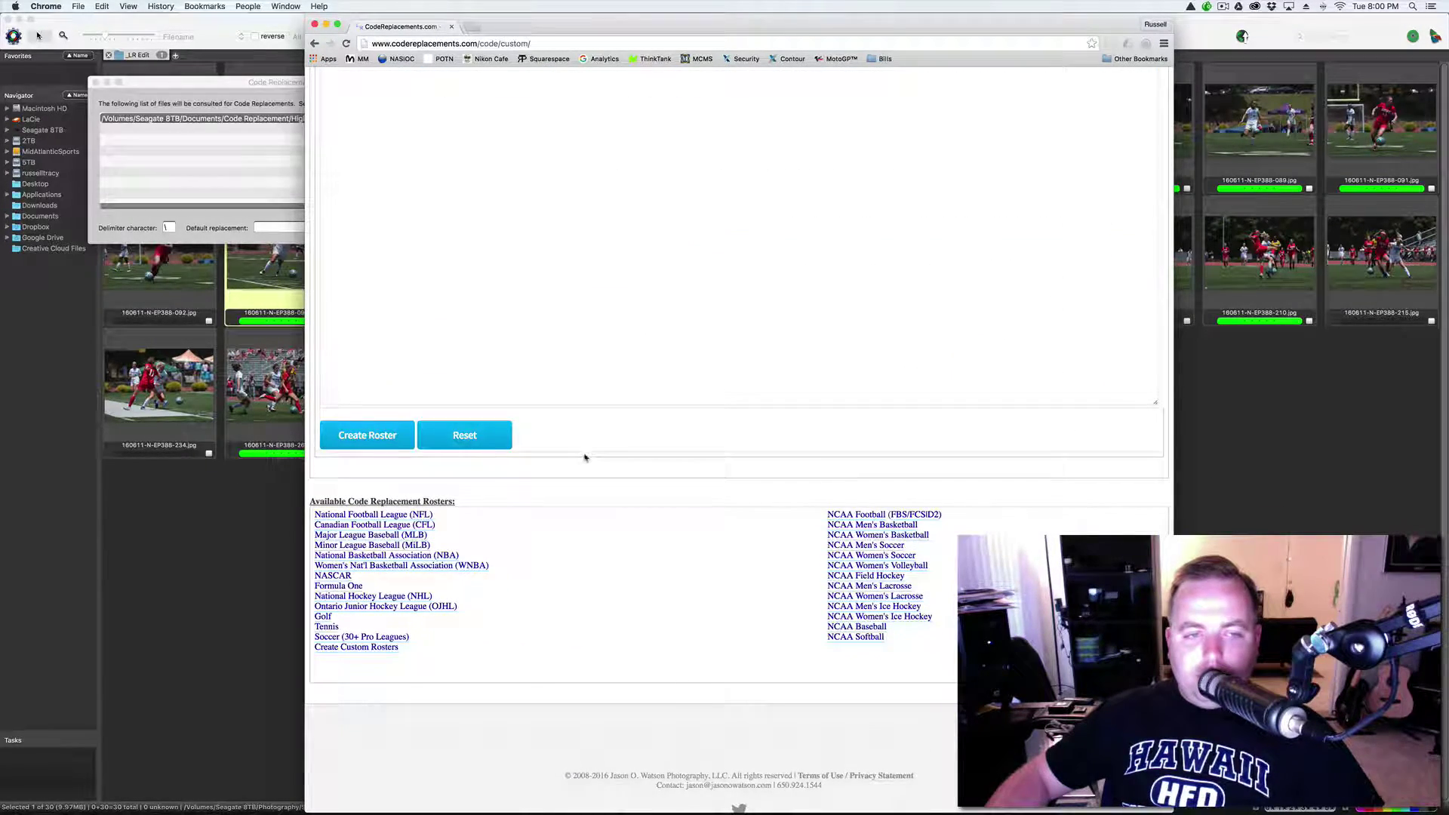
Step: Close the TextEdit roster window and cancel the code replacement settings
{"action": "left_click", "coordinate": [658, 363]}
{"action": "key", "text": "super+h"}
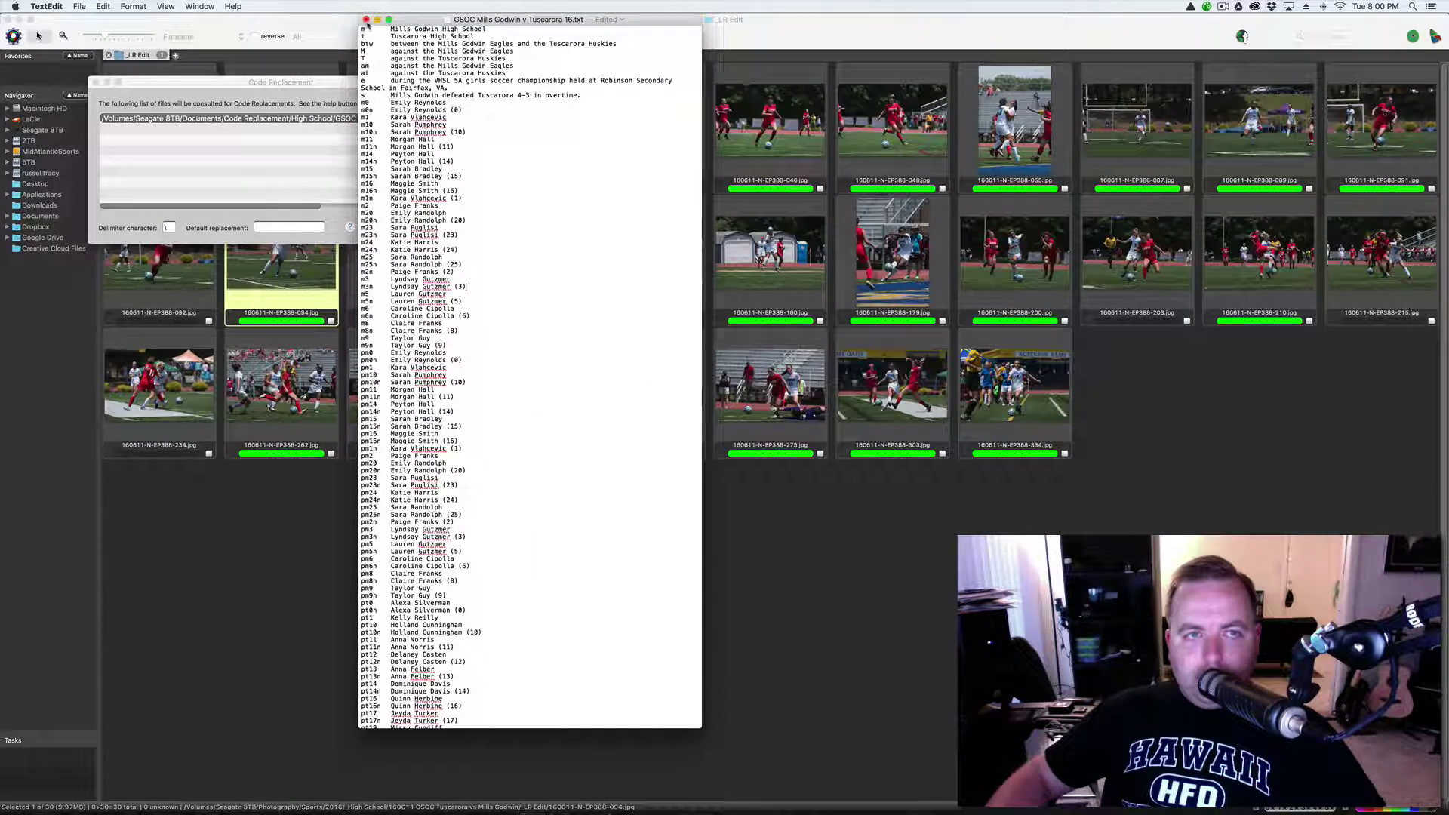
{"action": "left_click", "coordinate": [367, 20]}
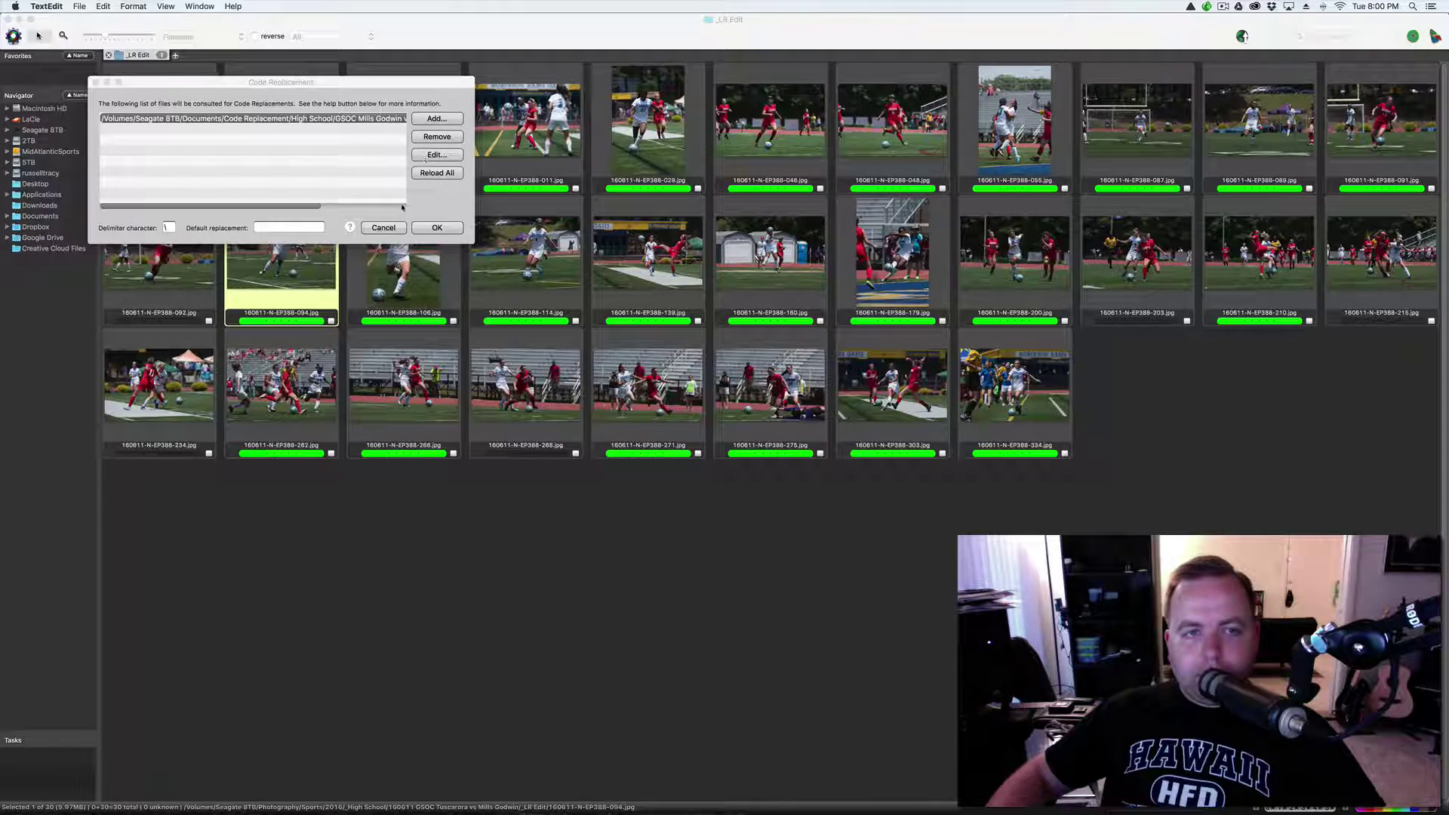
{"action": "left_click", "coordinate": [383, 228]}
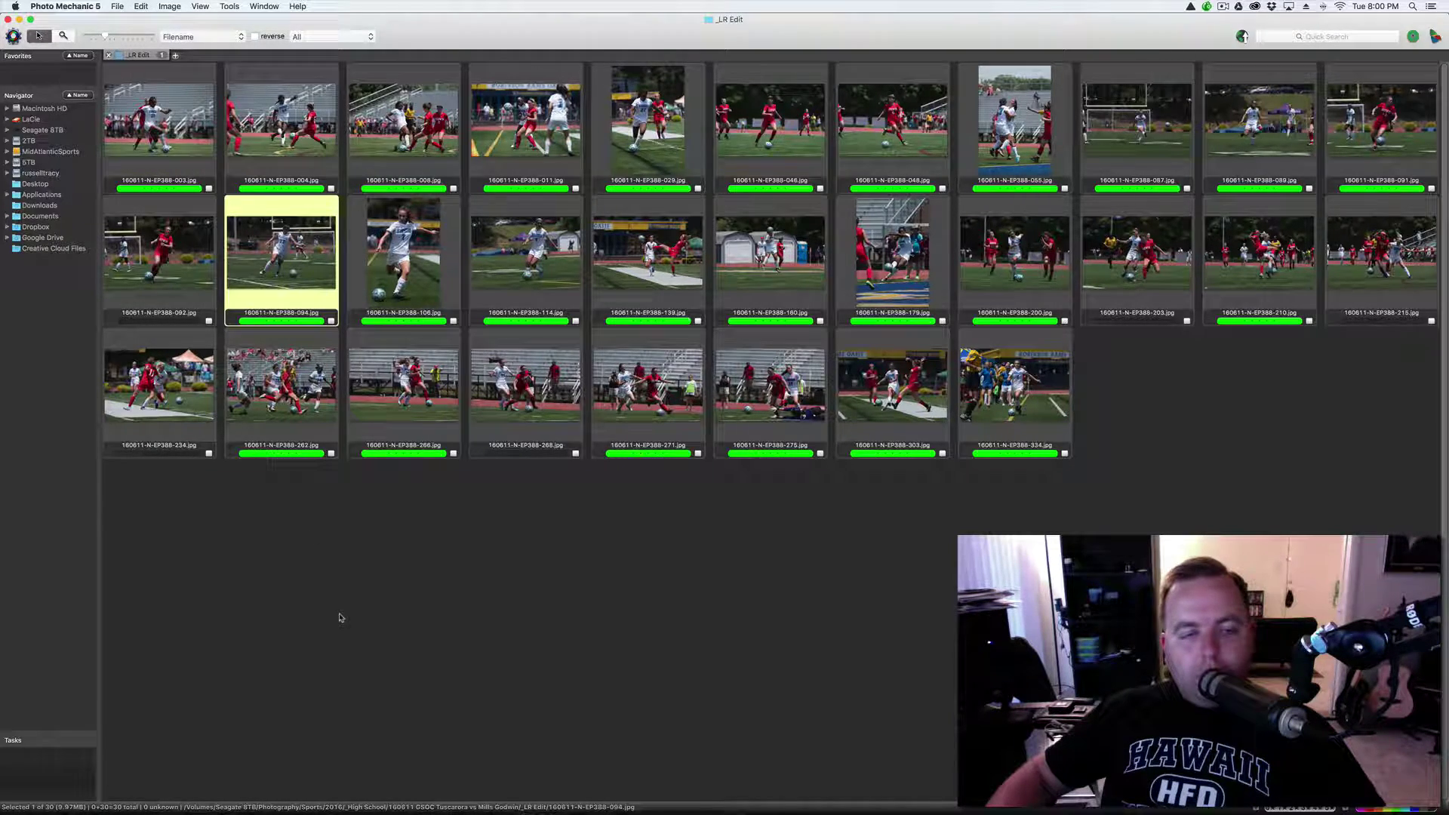
Step: Reopen the code replacement settings, select the loaded roster file, and cancel adding another file
{"action": "left_click", "coordinate": [143, 7]}
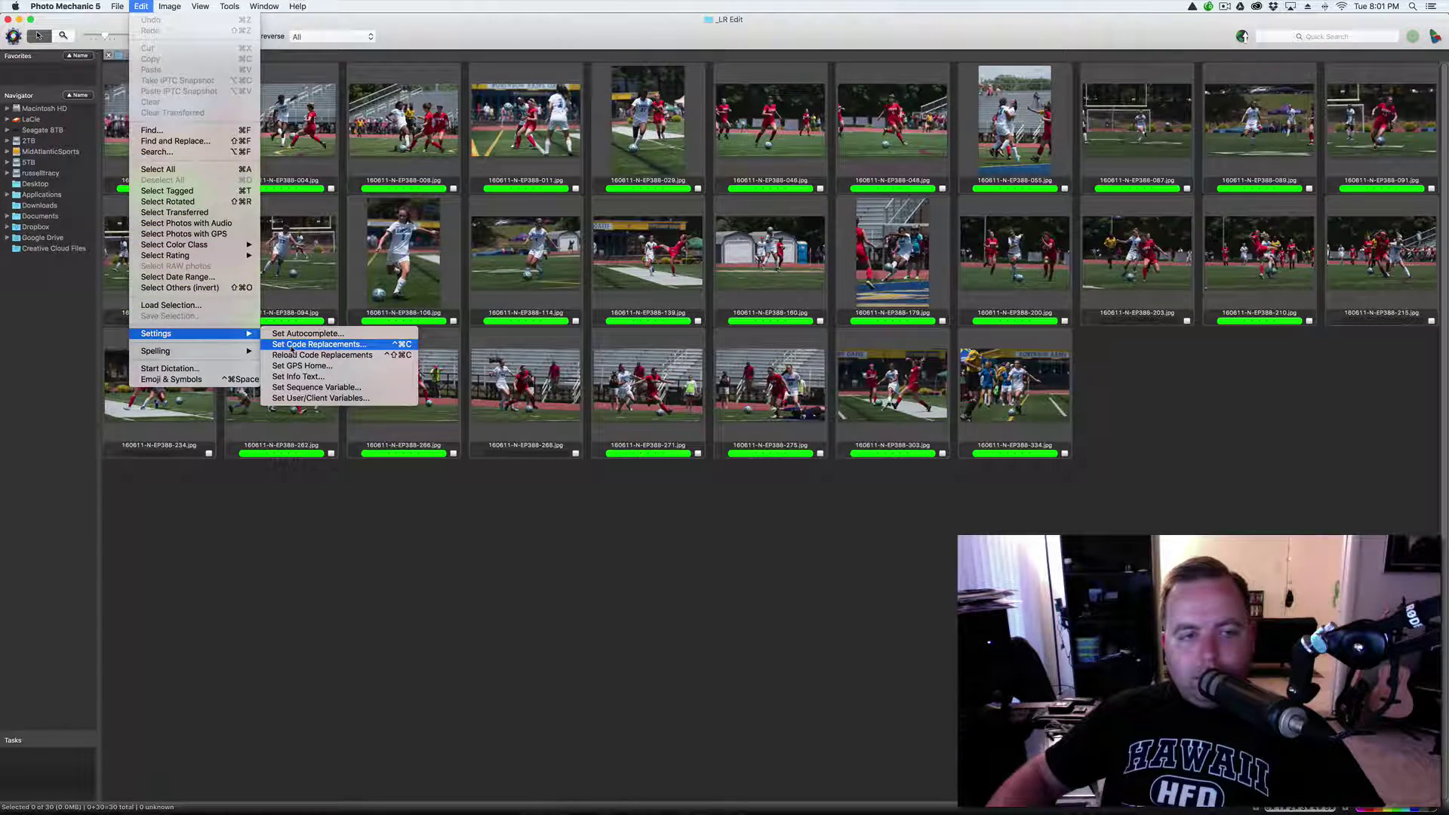
{"action": "left_click", "coordinate": [408, 344]}
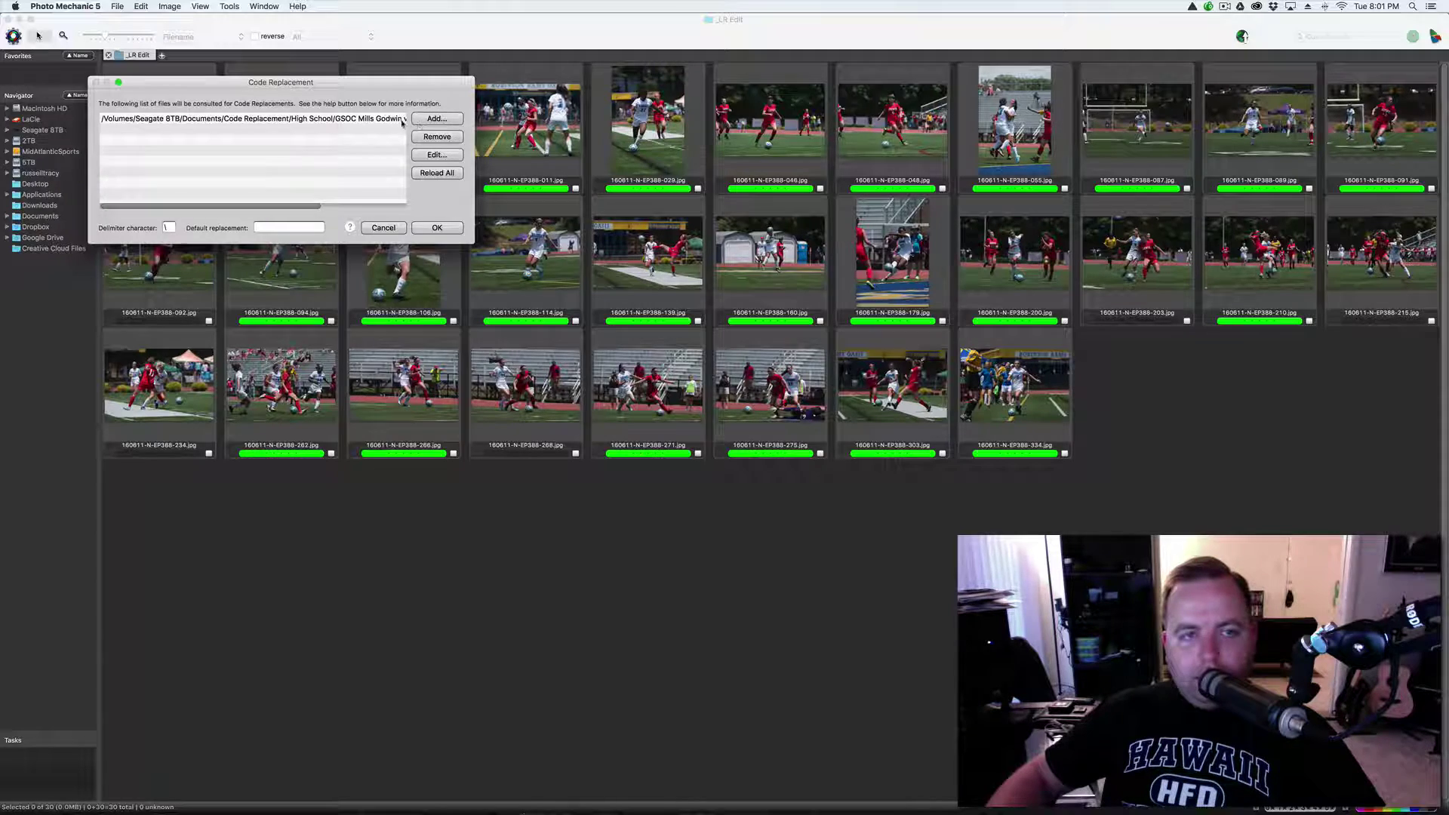
{"action": "left_click", "coordinate": [361, 118]}
{"action": "left_click", "coordinate": [437, 118]}
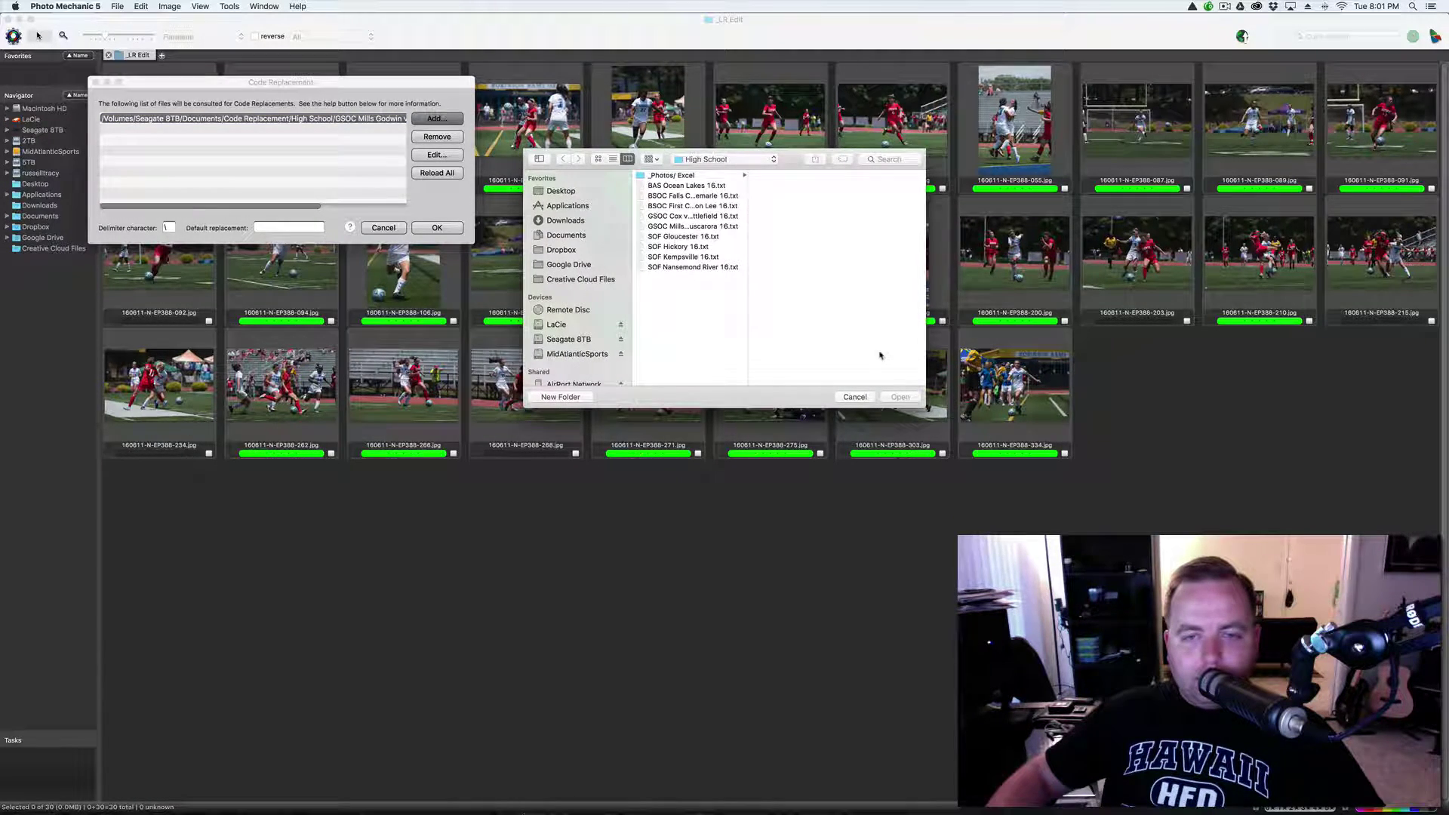
{"action": "left_click", "coordinate": [856, 397]}
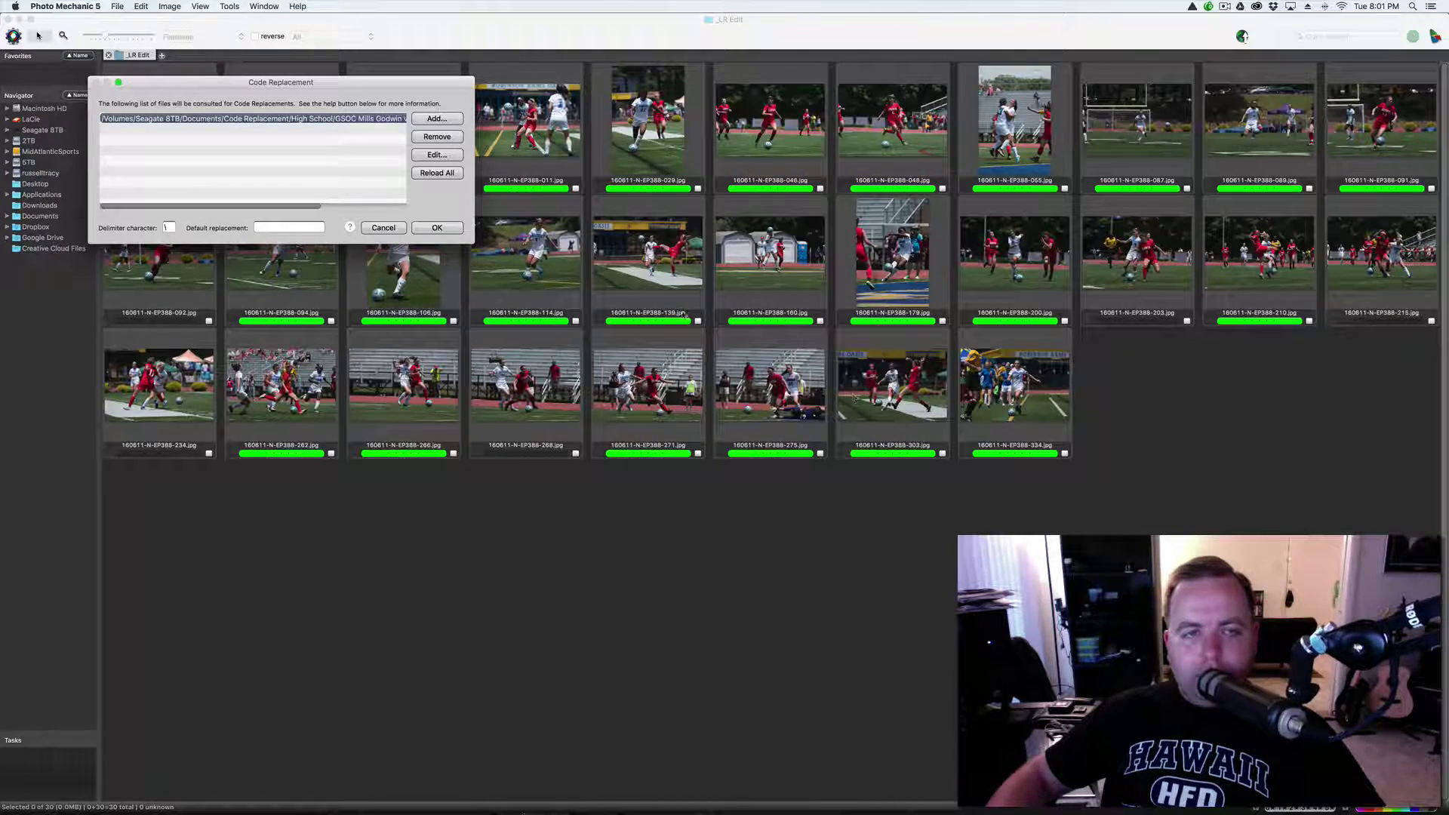
Step: Reload the roster file into code replacements, confirm the settings, and select photo 094
{"action": "left_click", "coordinate": [426, 157]}
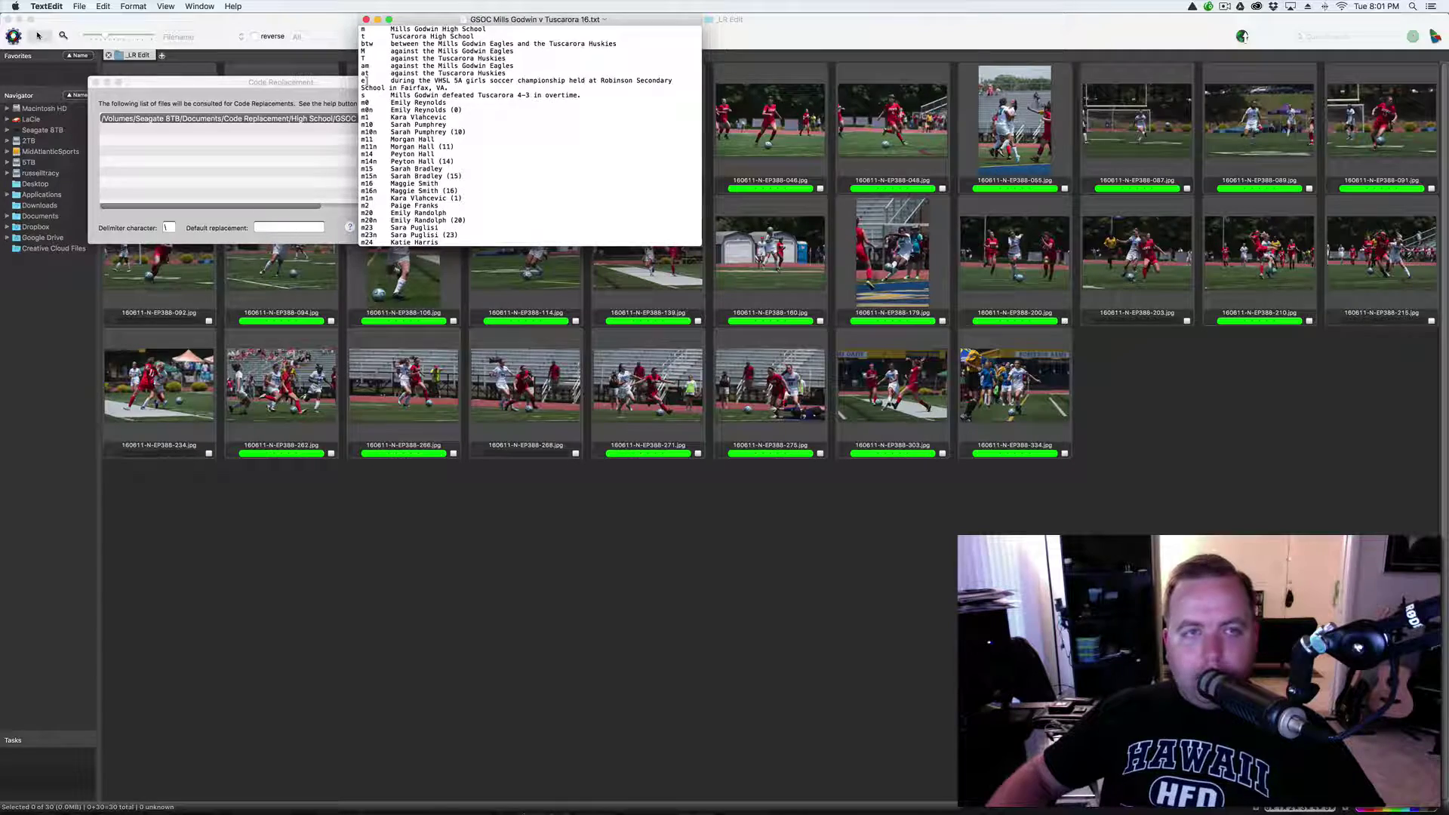
{"action": "scroll", "coordinate": [450, 98], "scroll_direction": "down", "scroll_amount": 3}
{"action": "scroll", "coordinate": [451, 98], "scroll_direction": "up", "scroll_amount": 3}
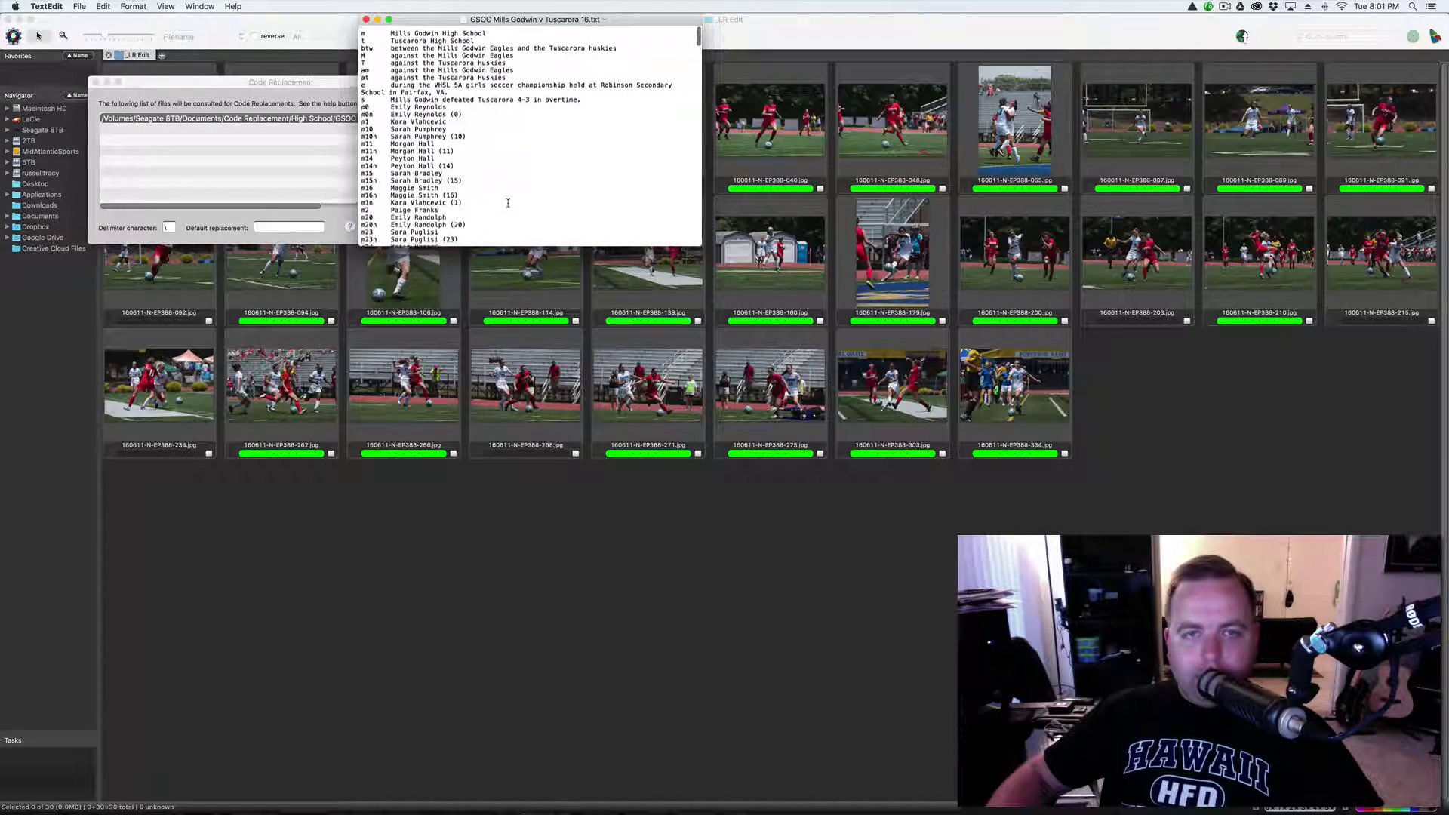
{"action": "left_click", "coordinate": [365, 20]}
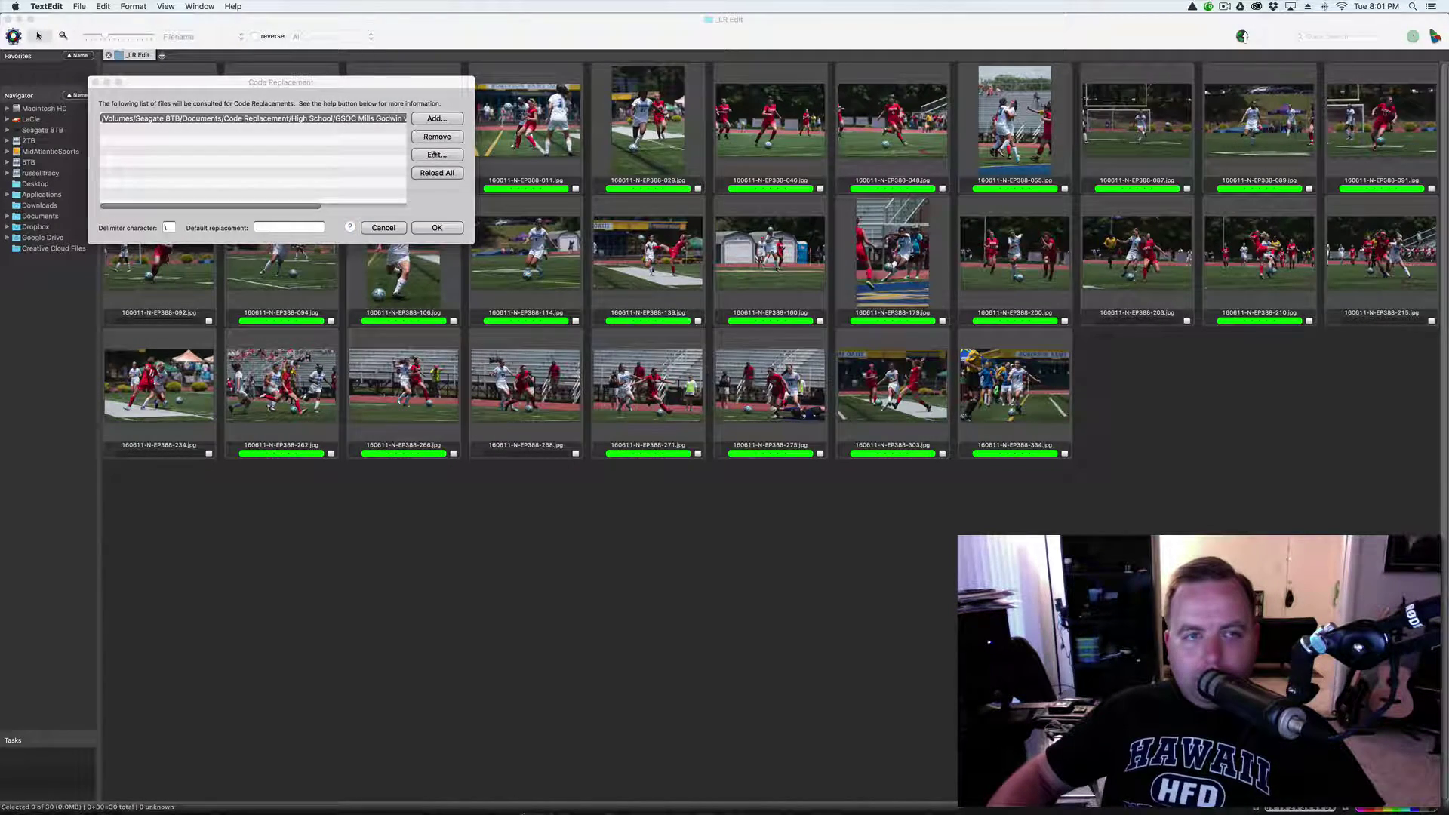
{"action": "left_click", "coordinate": [448, 173]}
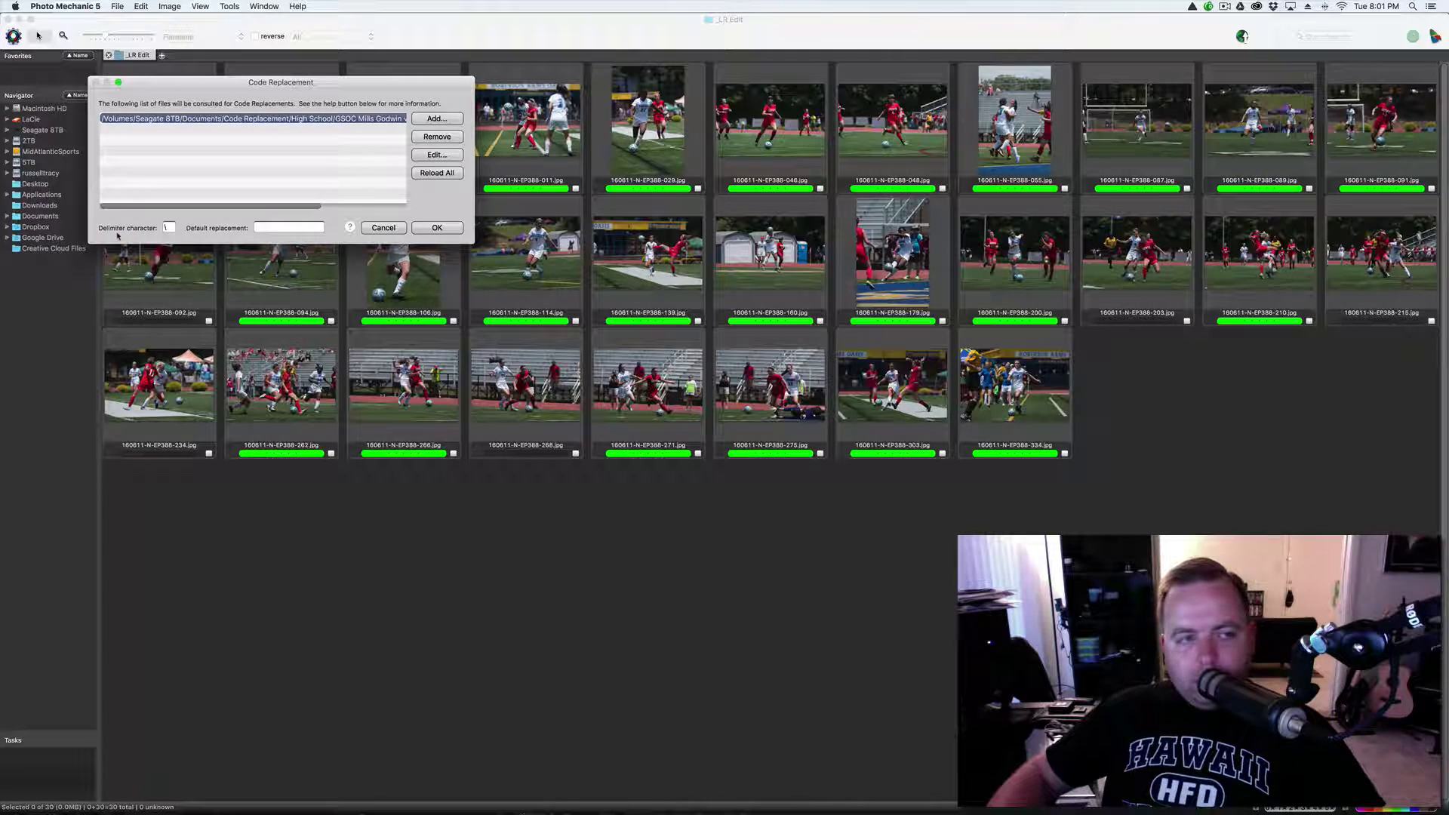
{"action": "left_click", "coordinate": [436, 229]}
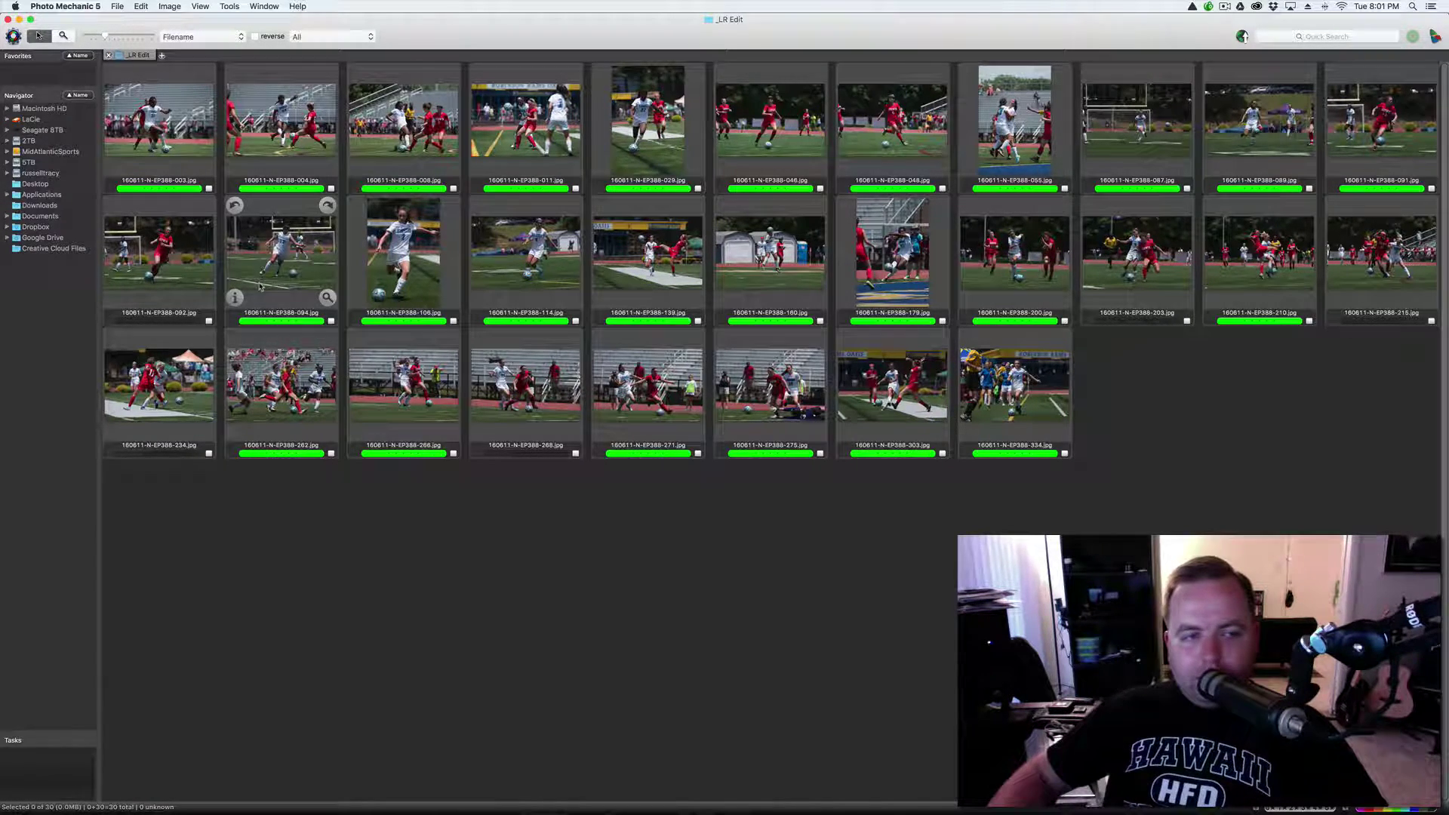
{"action": "left_click", "coordinate": [236, 301]}
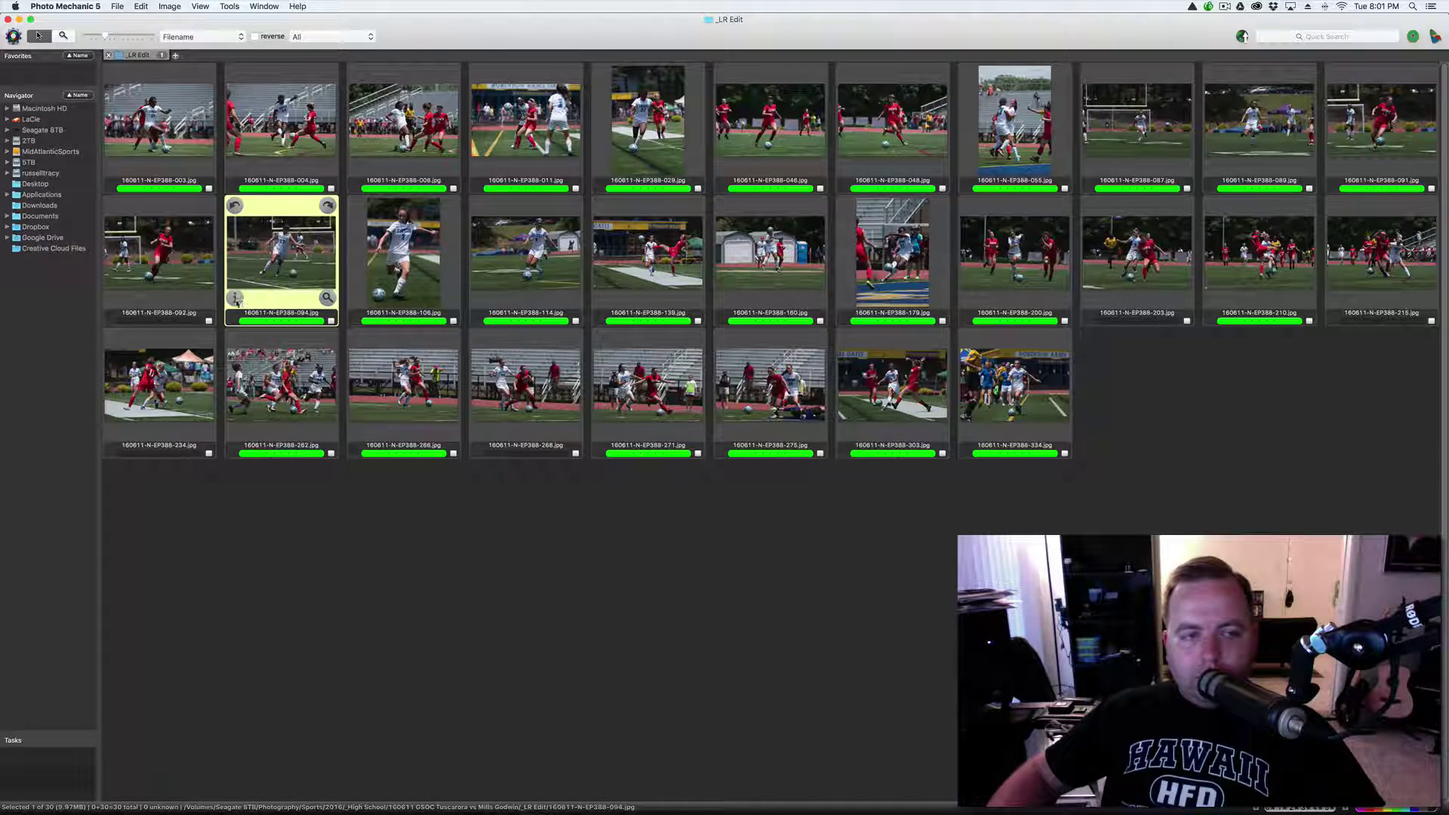
Step: Caption photo 094 with t13 in action, venue, and 'Mills Godwin defeated Tuscarora 4-3 in overtime.'
{"action": "left_click", "coordinate": [236, 302]}
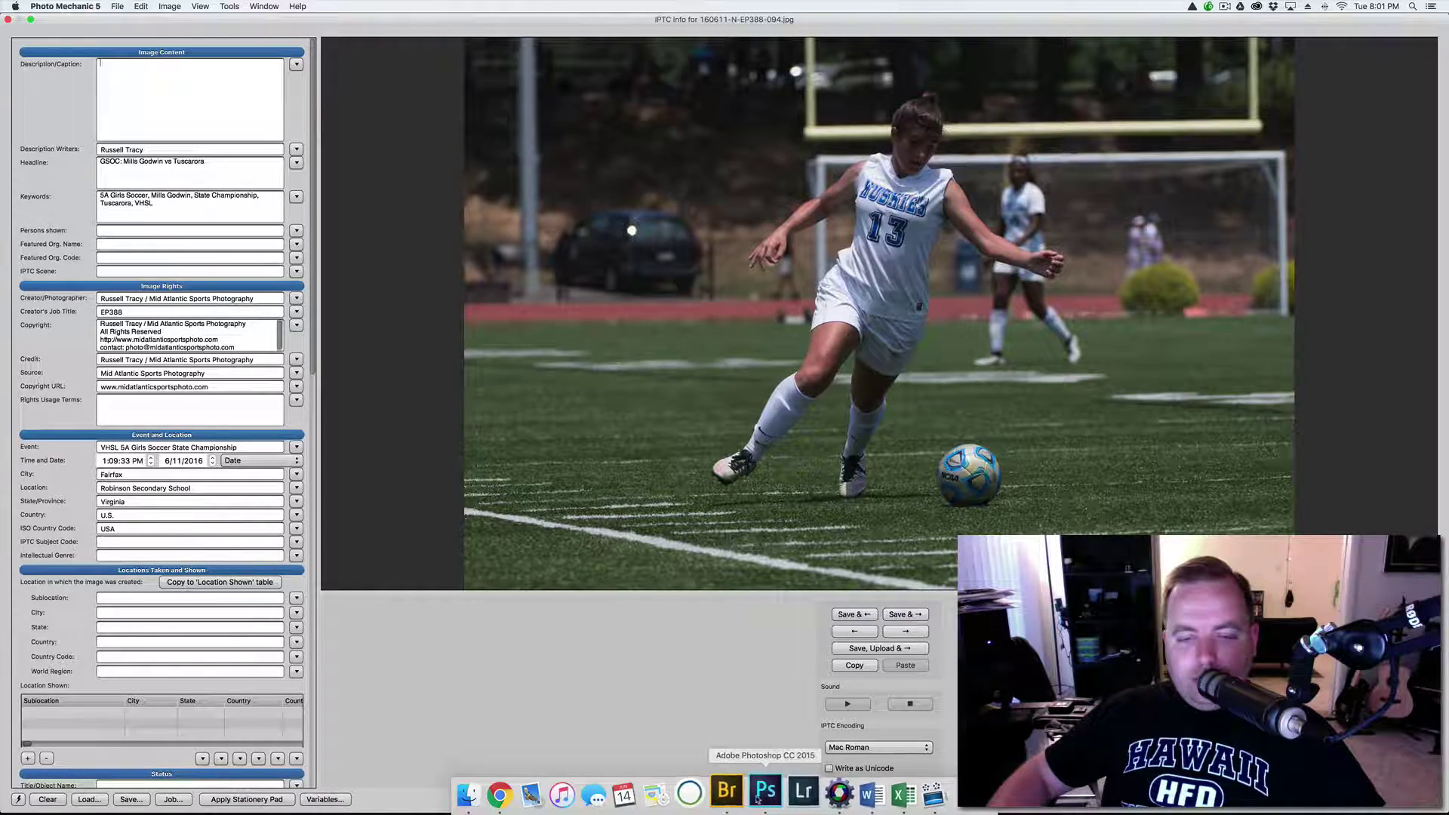
{"action": "left_click", "coordinate": [732, 793]}
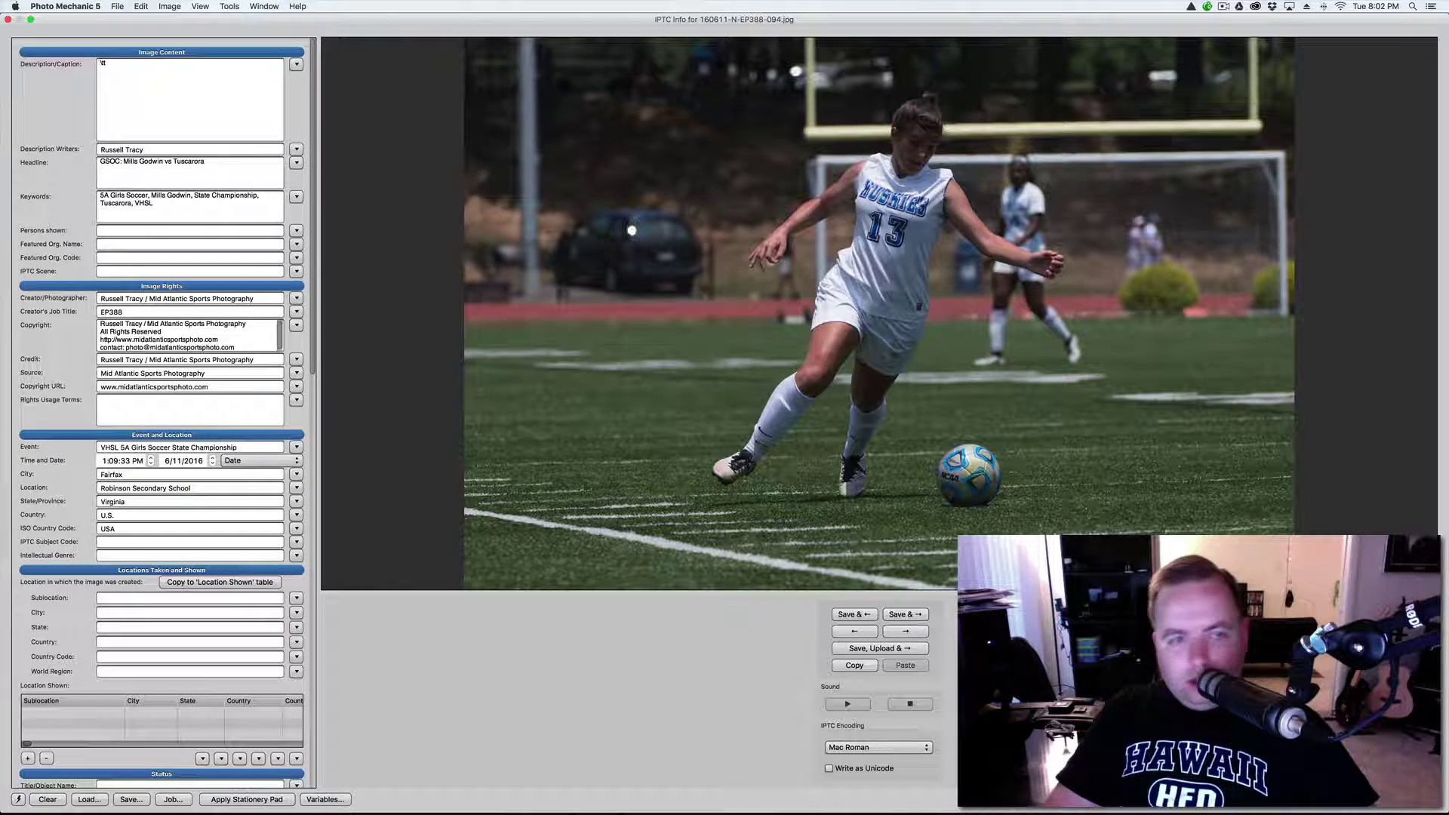
{"action": "type", "text": "t13n"}
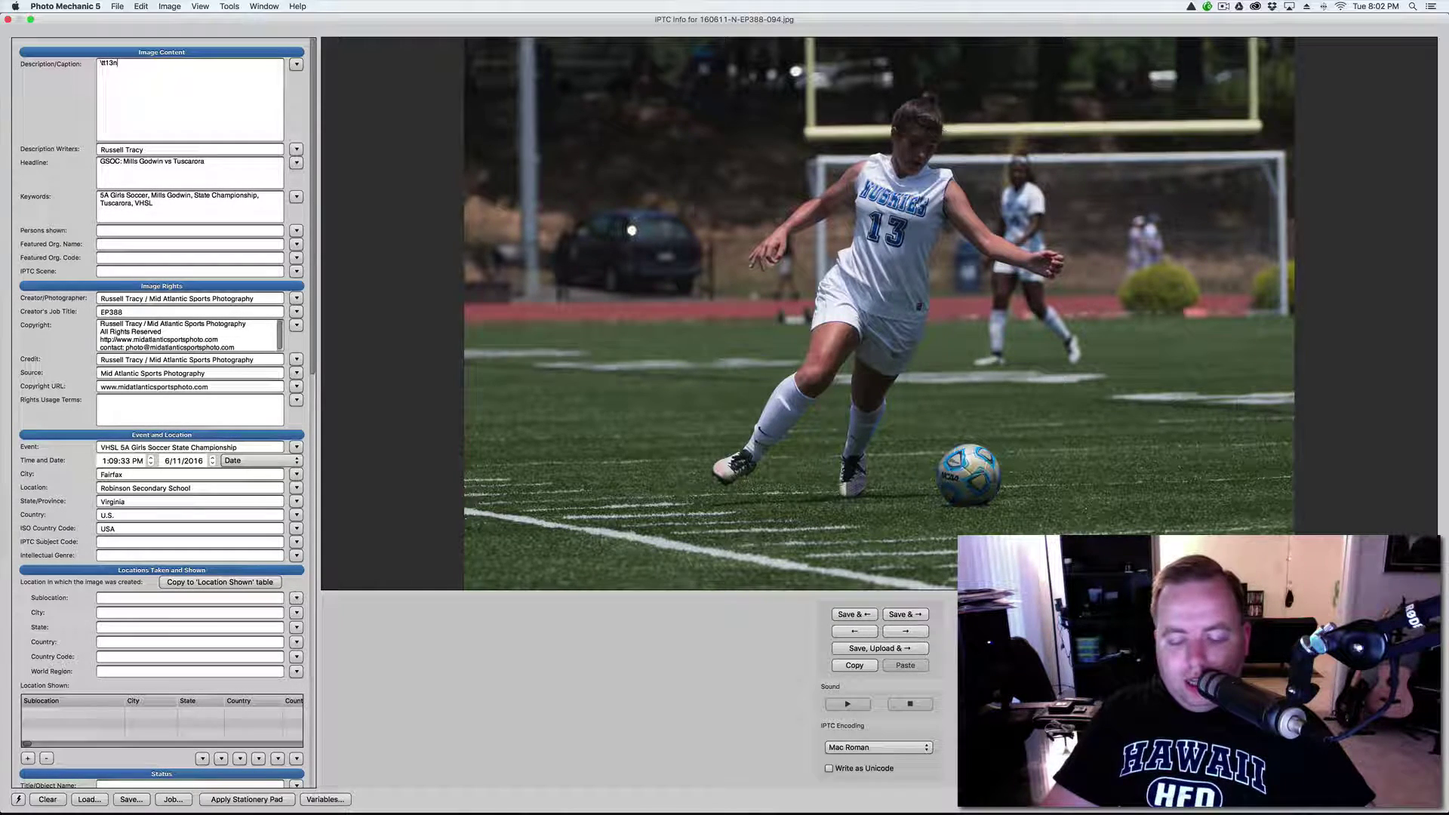
{"action": "type", "text": "\\"}
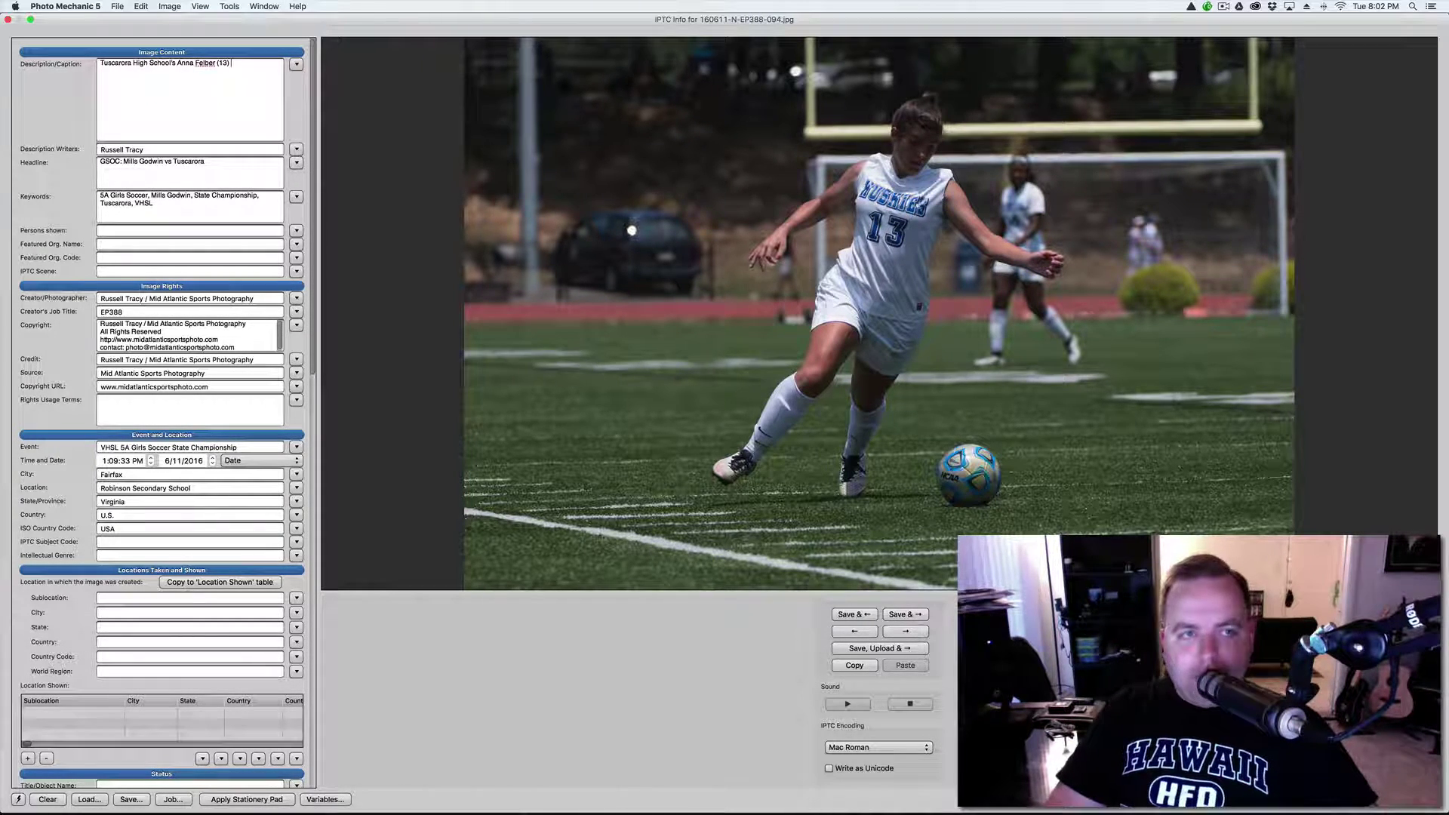
{"action": "type", "text": " in ac"}
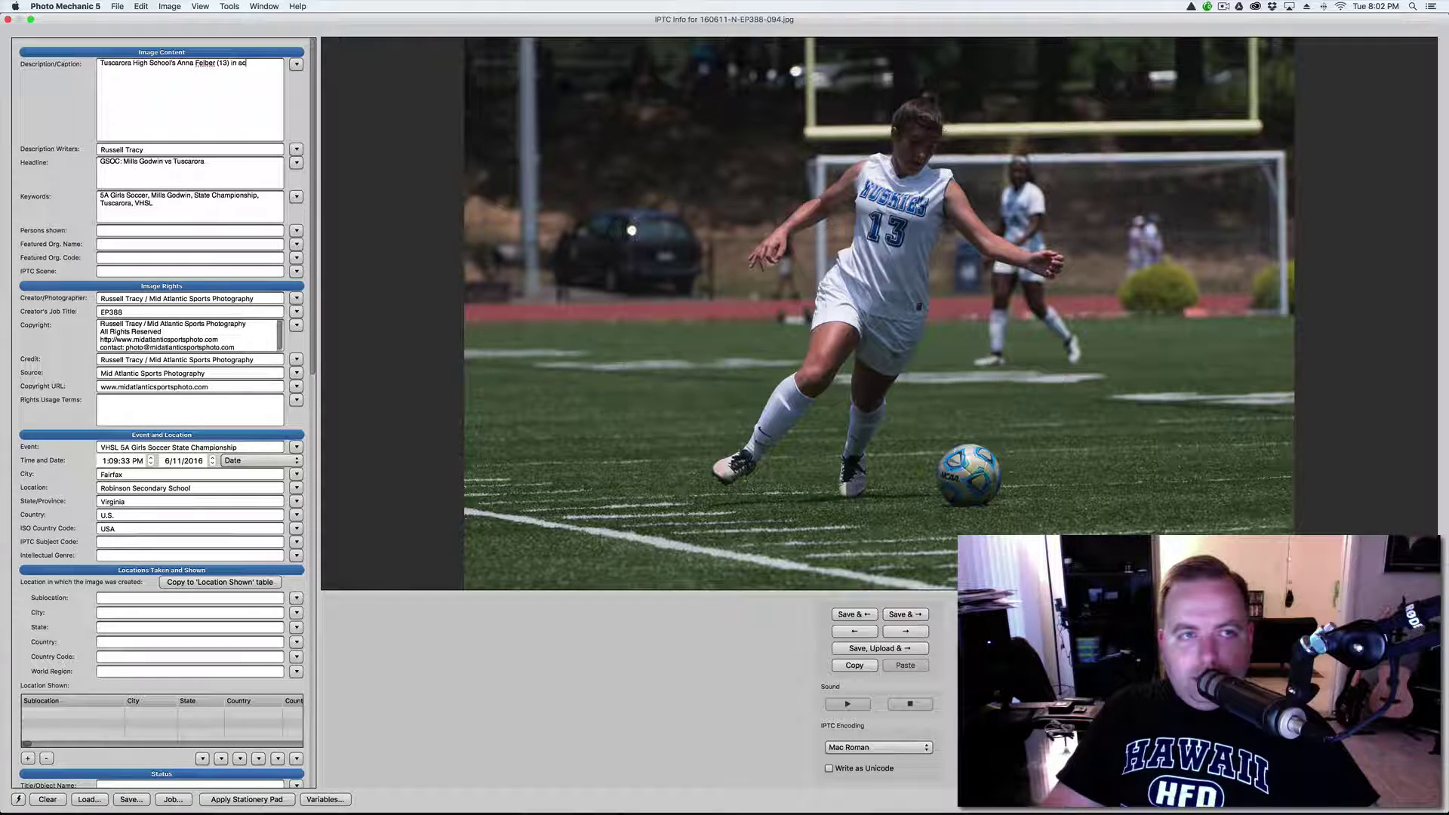
{"action": "type", "text": "tion \\"}
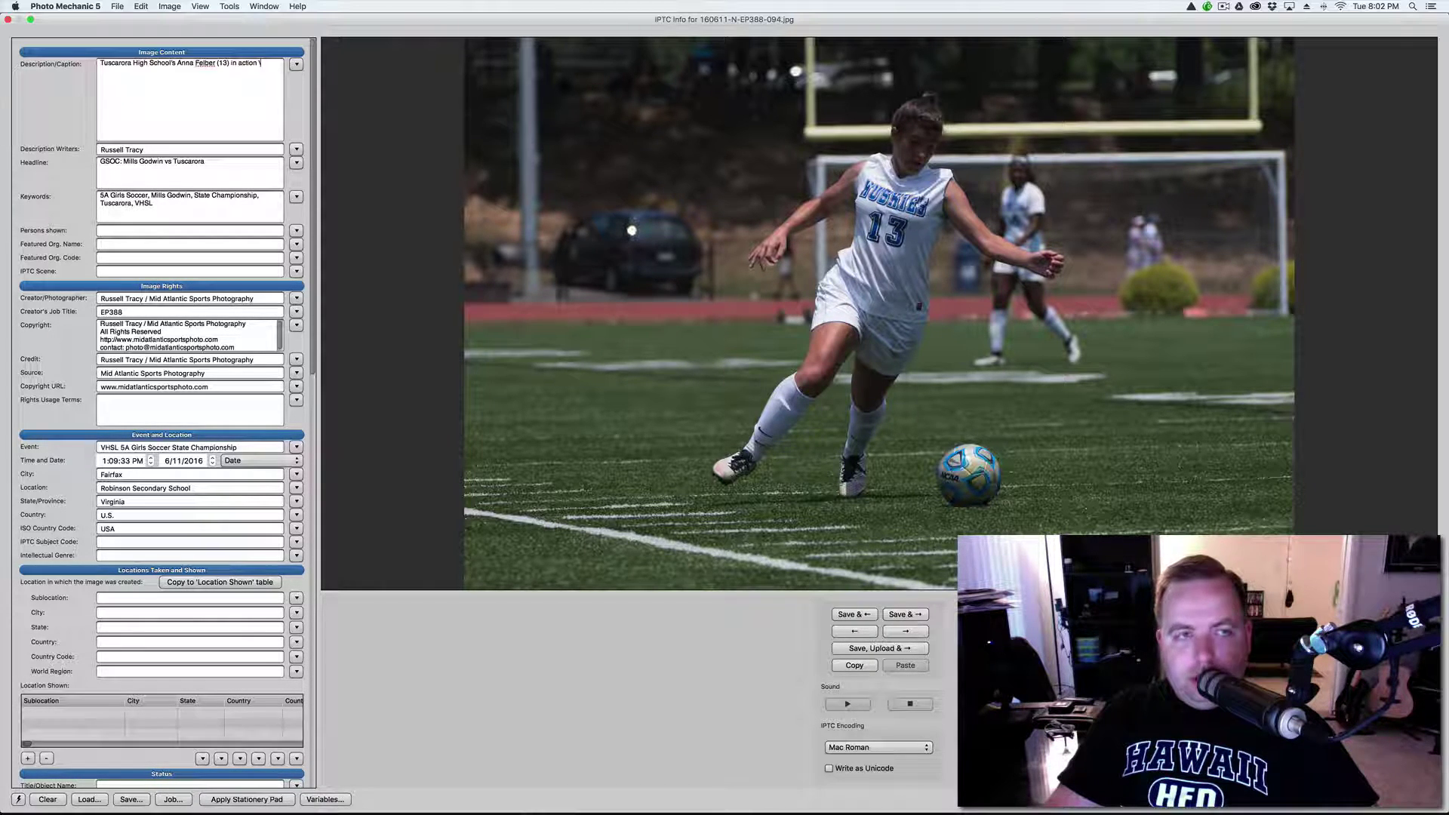
{"action": "type", "text": "am\\"}
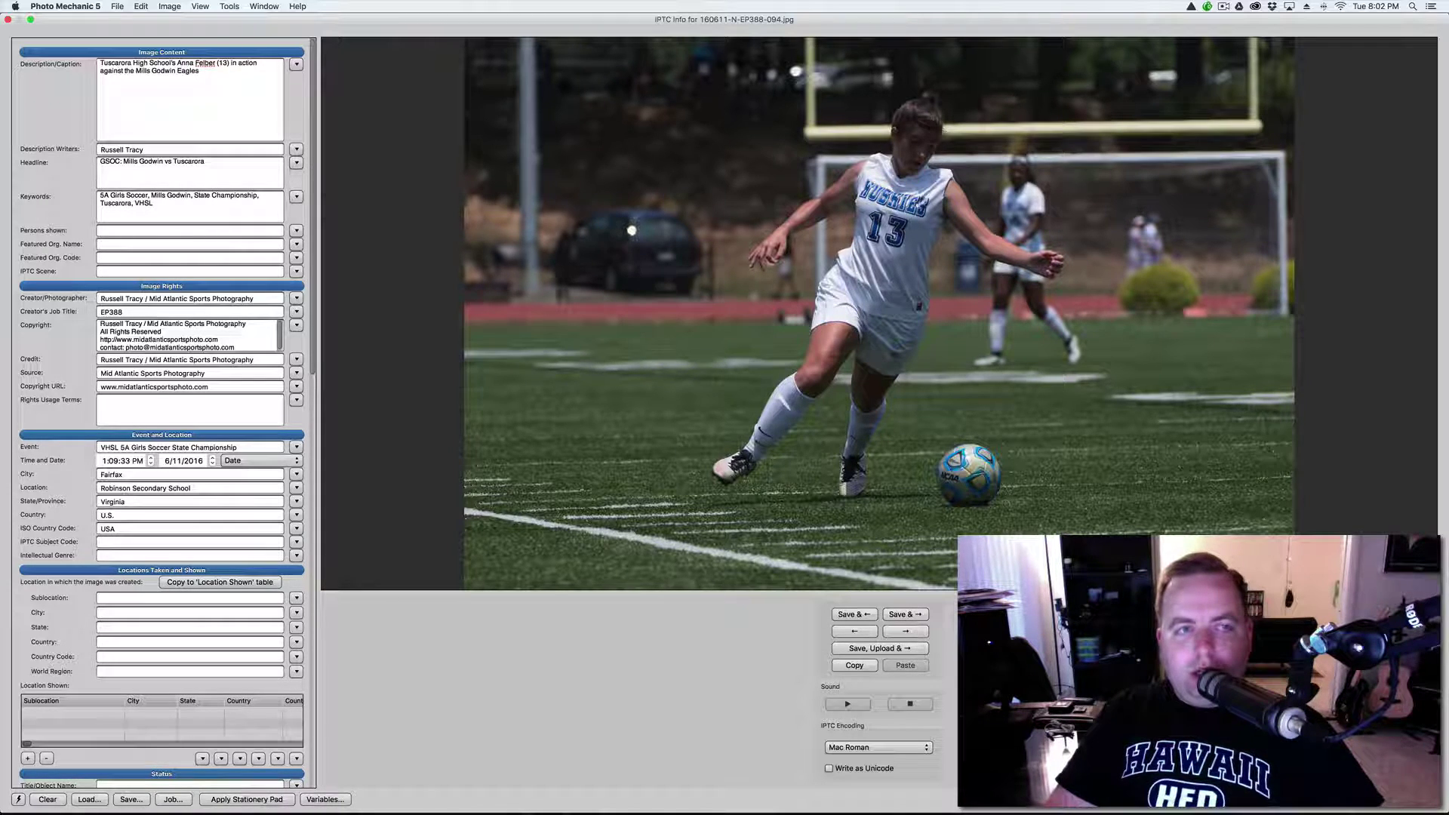
{"action": "type", "text": " \\e"}
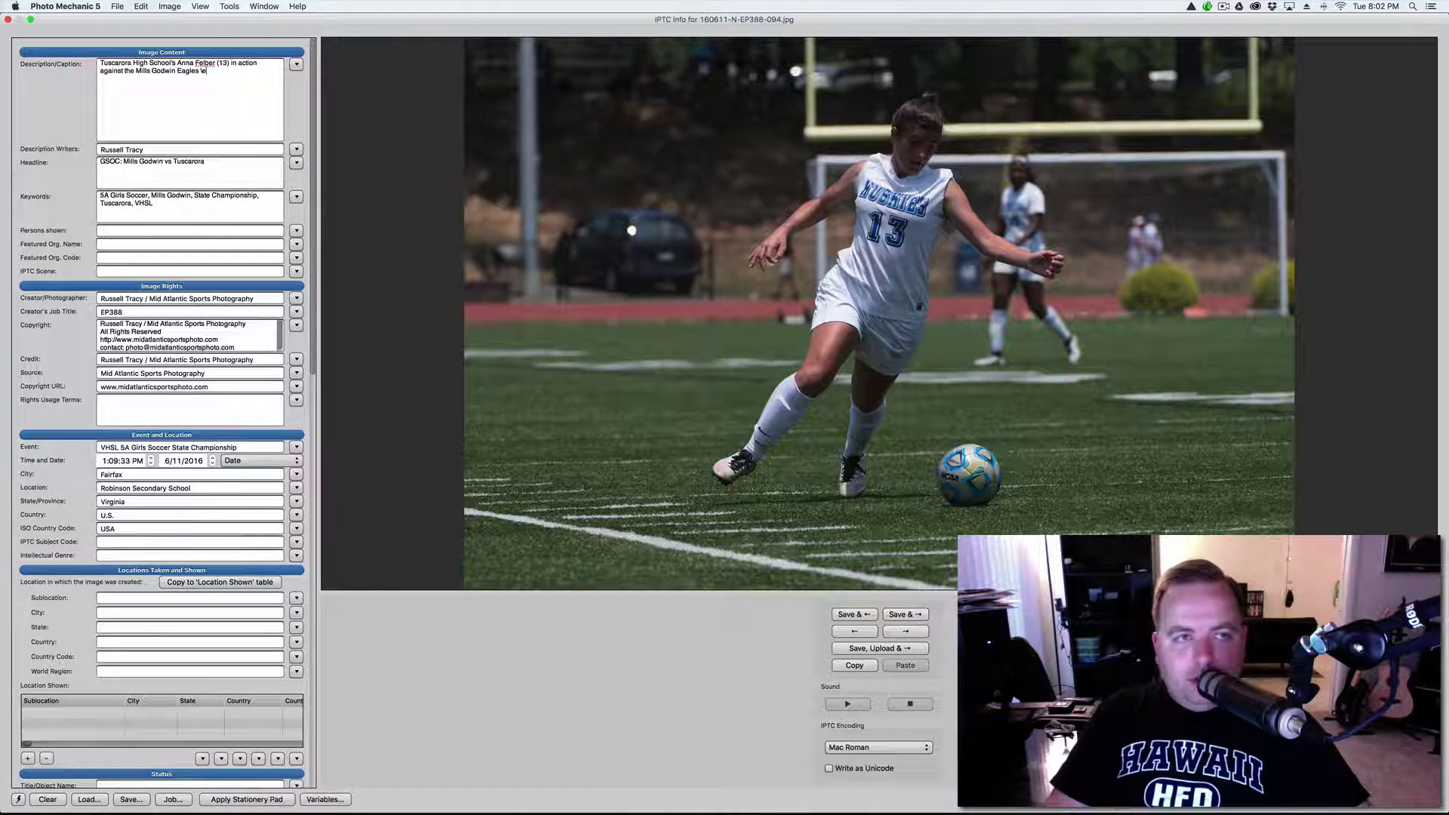
{"action": "type", "text": "\\"}
{"action": "type", "text": " Mills Godwin defeated Tuscarora 4-3 in overtime."}
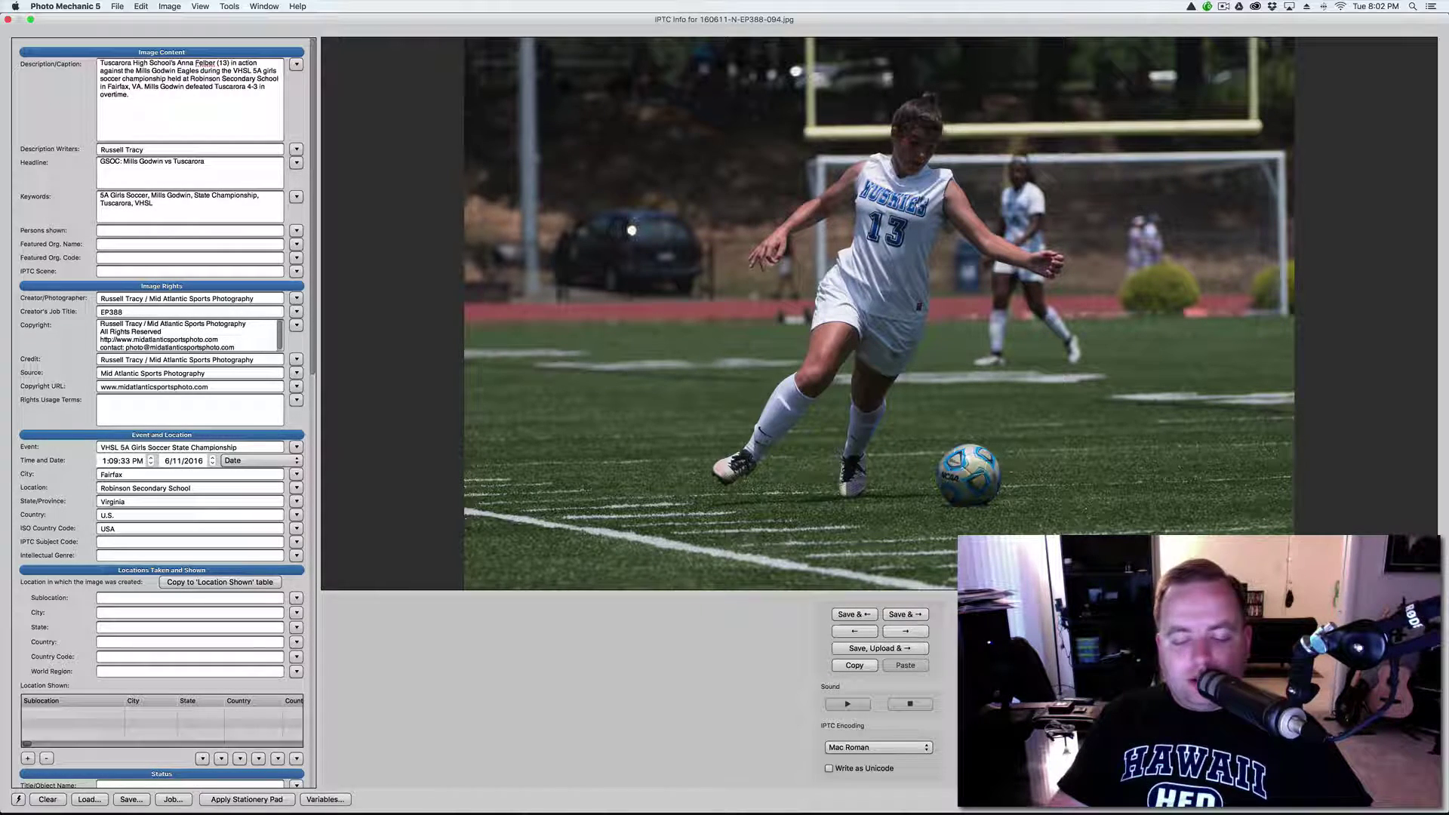
Step: Caption photo 106 with Vt1 in action against the Mills Godwin Eagles, plus venue and final score
{"action": "key", "text": "super+Right"}
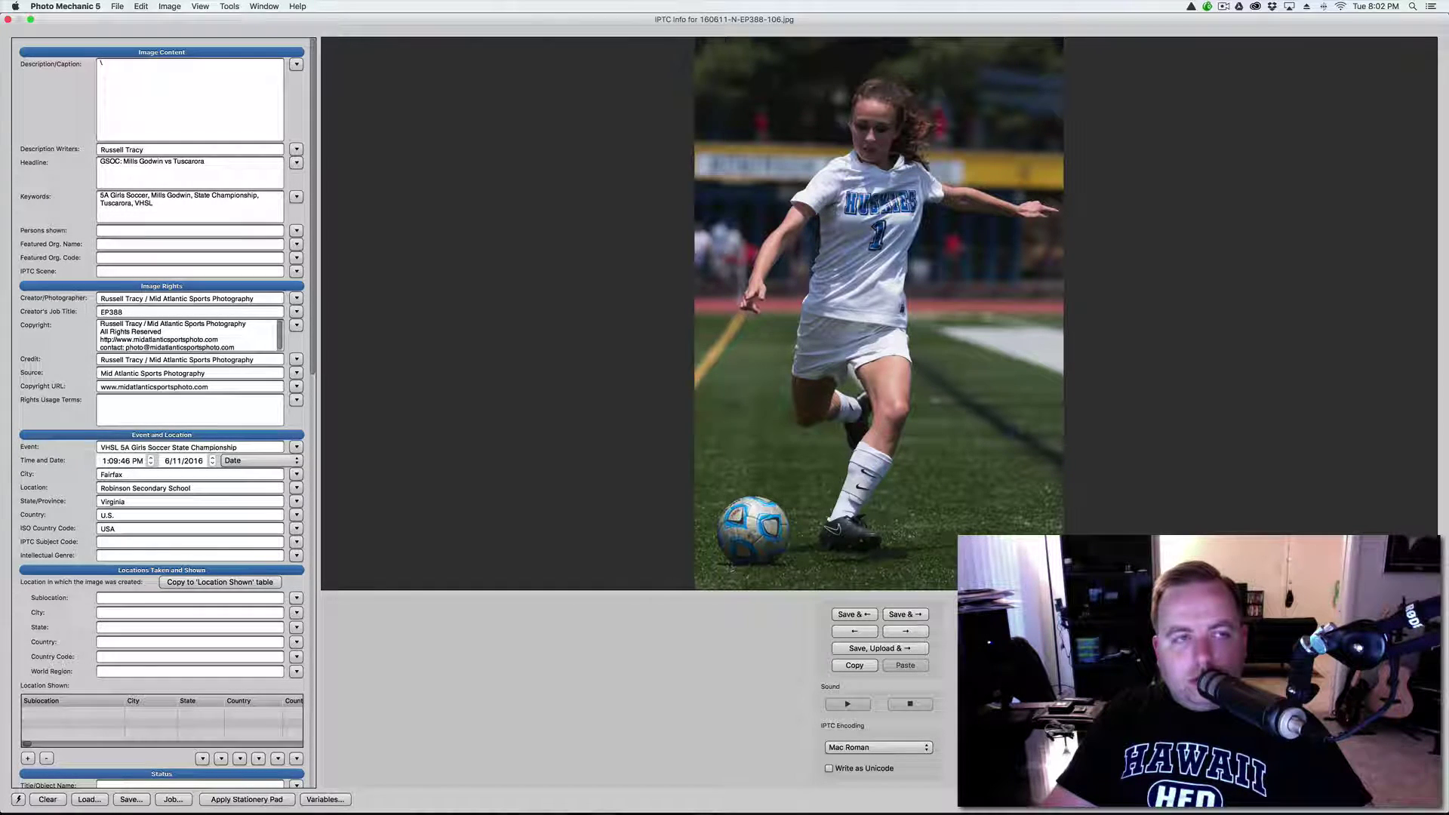
{"action": "type", "text": "Vt1\\ in "}
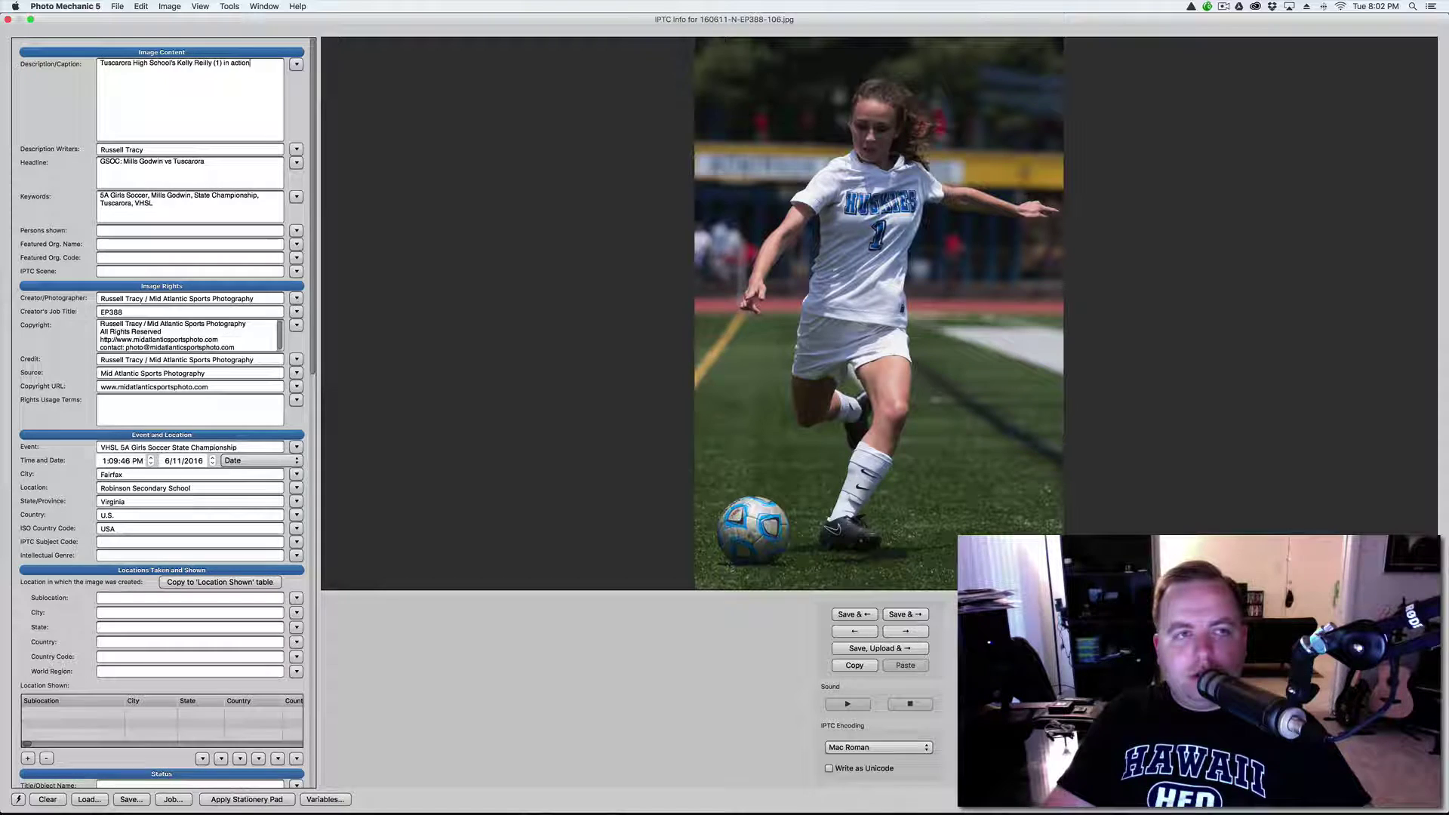
{"action": "type", "text": "action against the Mills Godwin Eagles \\"}
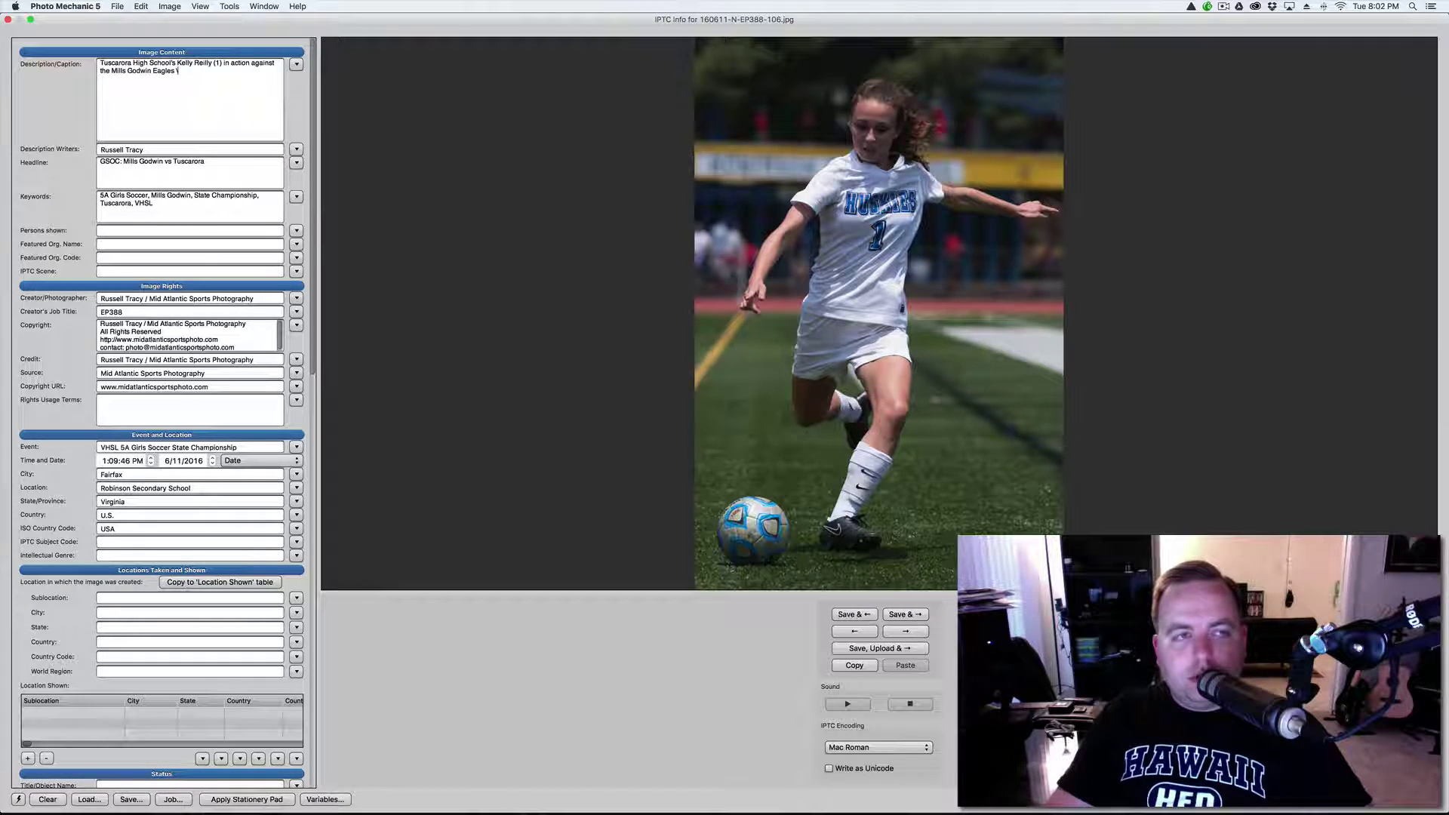
{"action": "type", "text": "during the VHSL 5A girls soccer championship held at Robinson Secondary School in Fairfax, VA."}
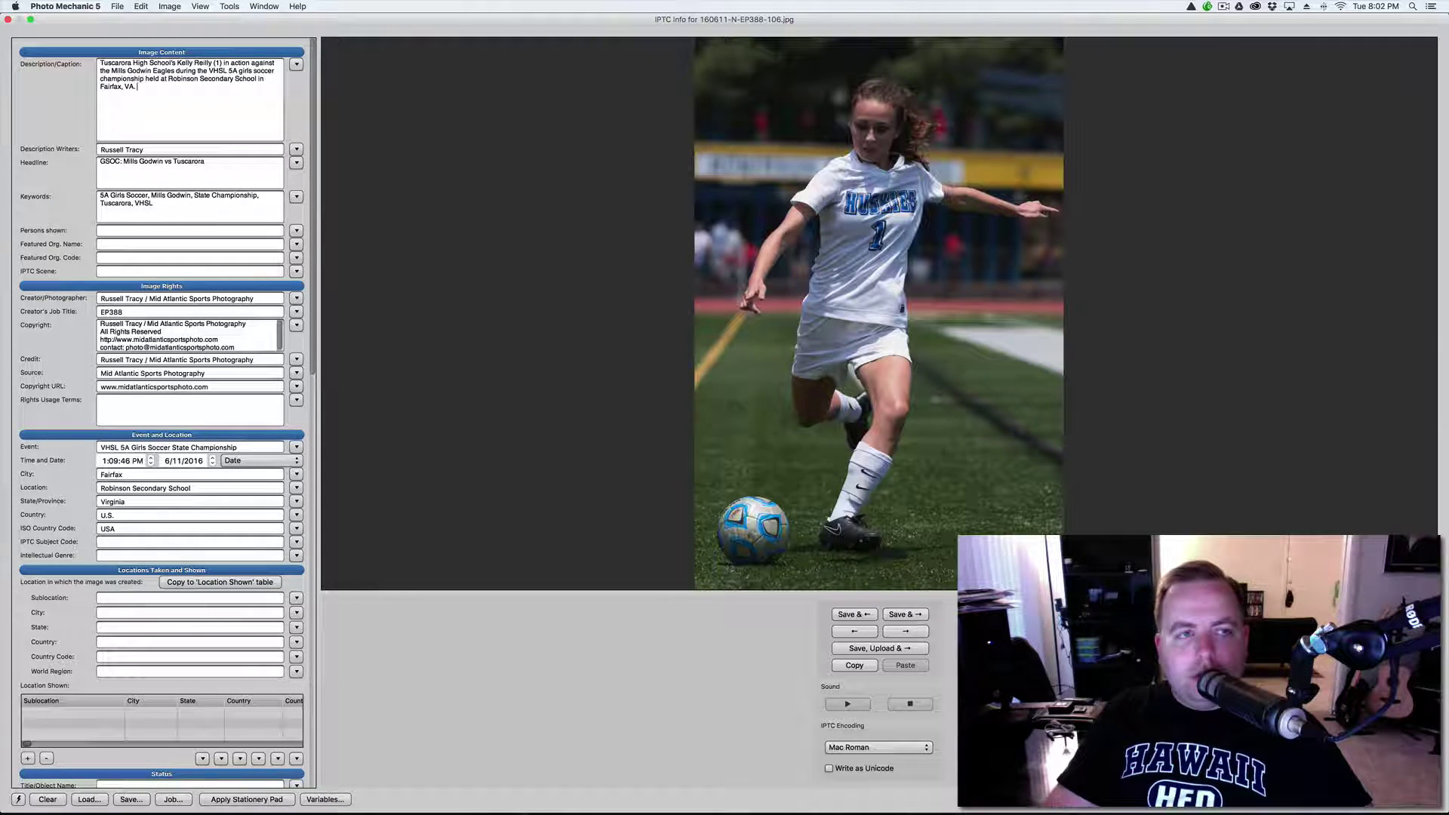
{"action": "type", "text": "Mills Godwin defeated Tuscarora 4-3 in overtime."}
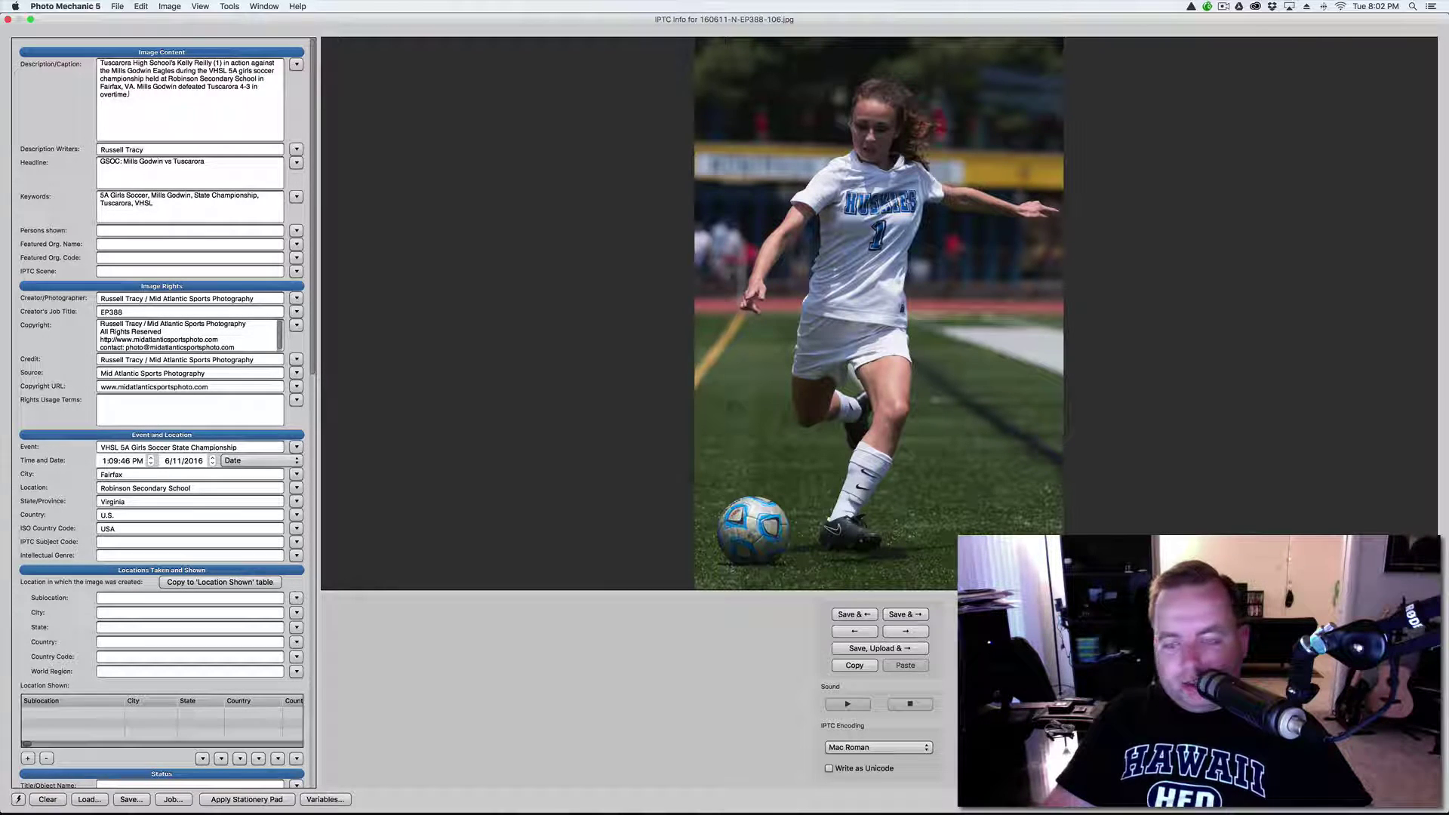
Step: Caption photo 114 with t4 in action against the Mills Godwin Eagles plus the score
{"action": "key", "text": "super+Right"}
{"action": "type", "text": "\\"}
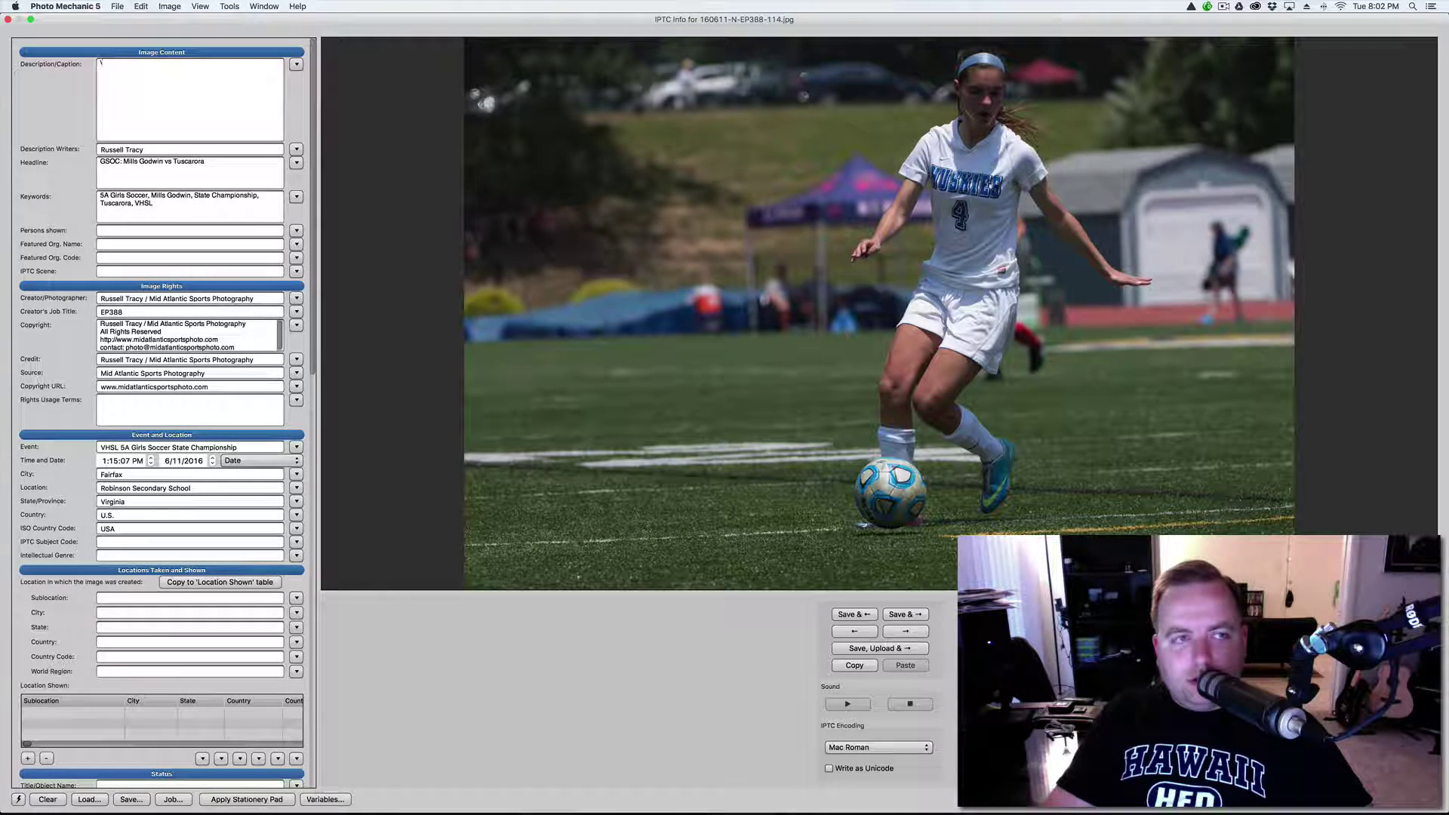
{"action": "type", "text": "t4\\ in ac"}
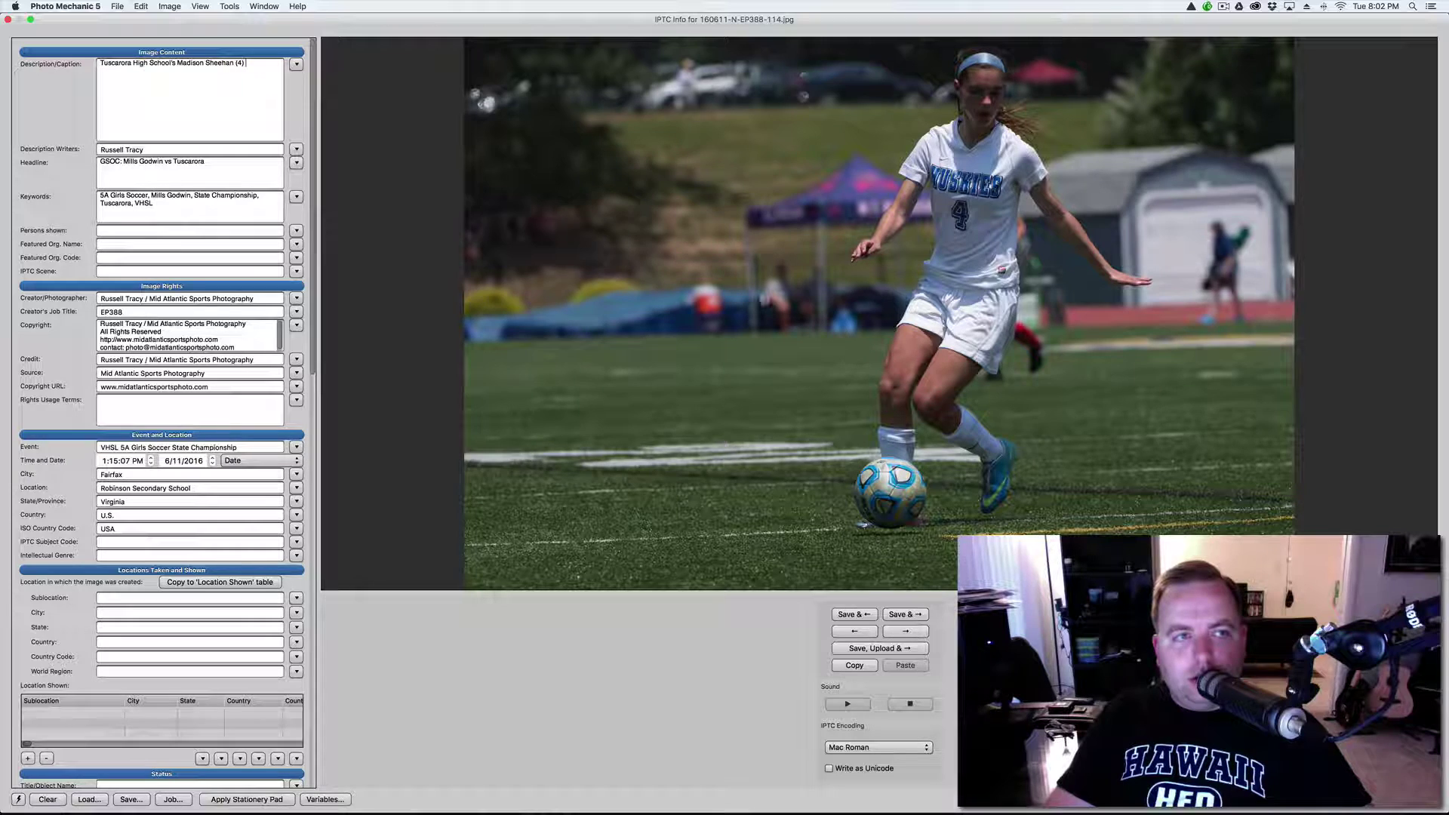
{"action": "type", "text": "tion against the Mills Godwin Eagles "}
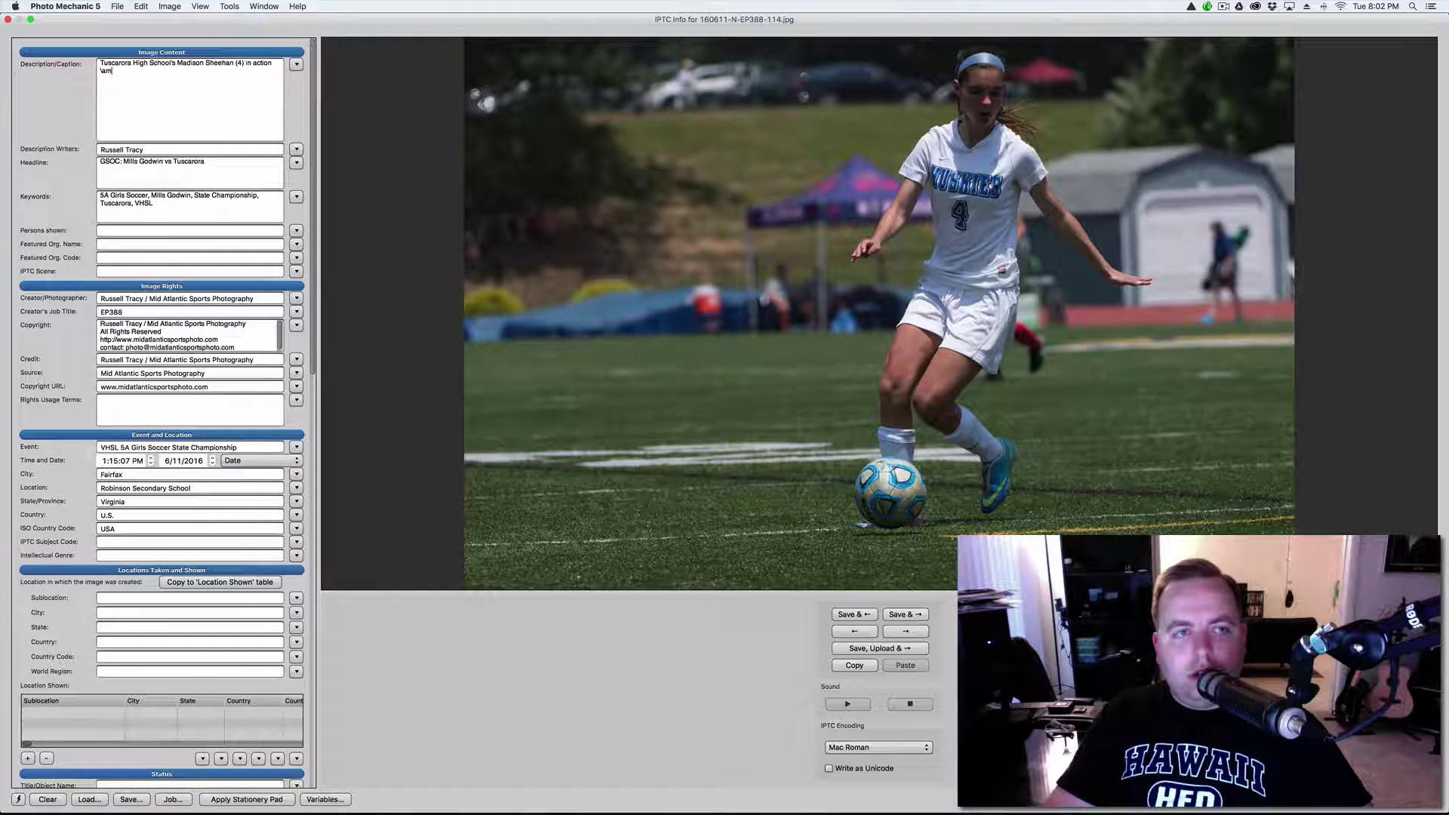
{"action": "type", "text": "\\e\\"}
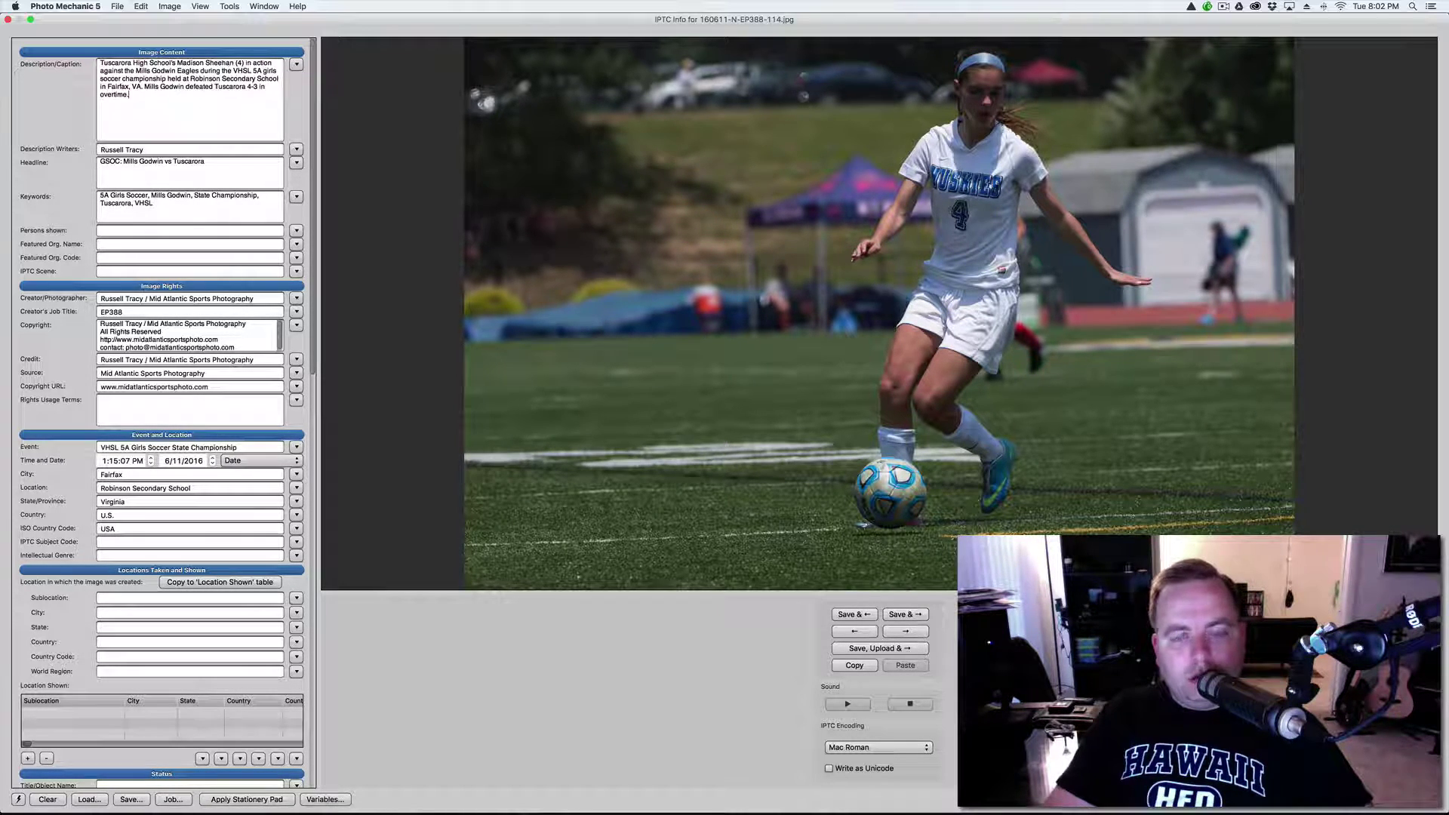
{"action": "key", "text": "super+Right"}
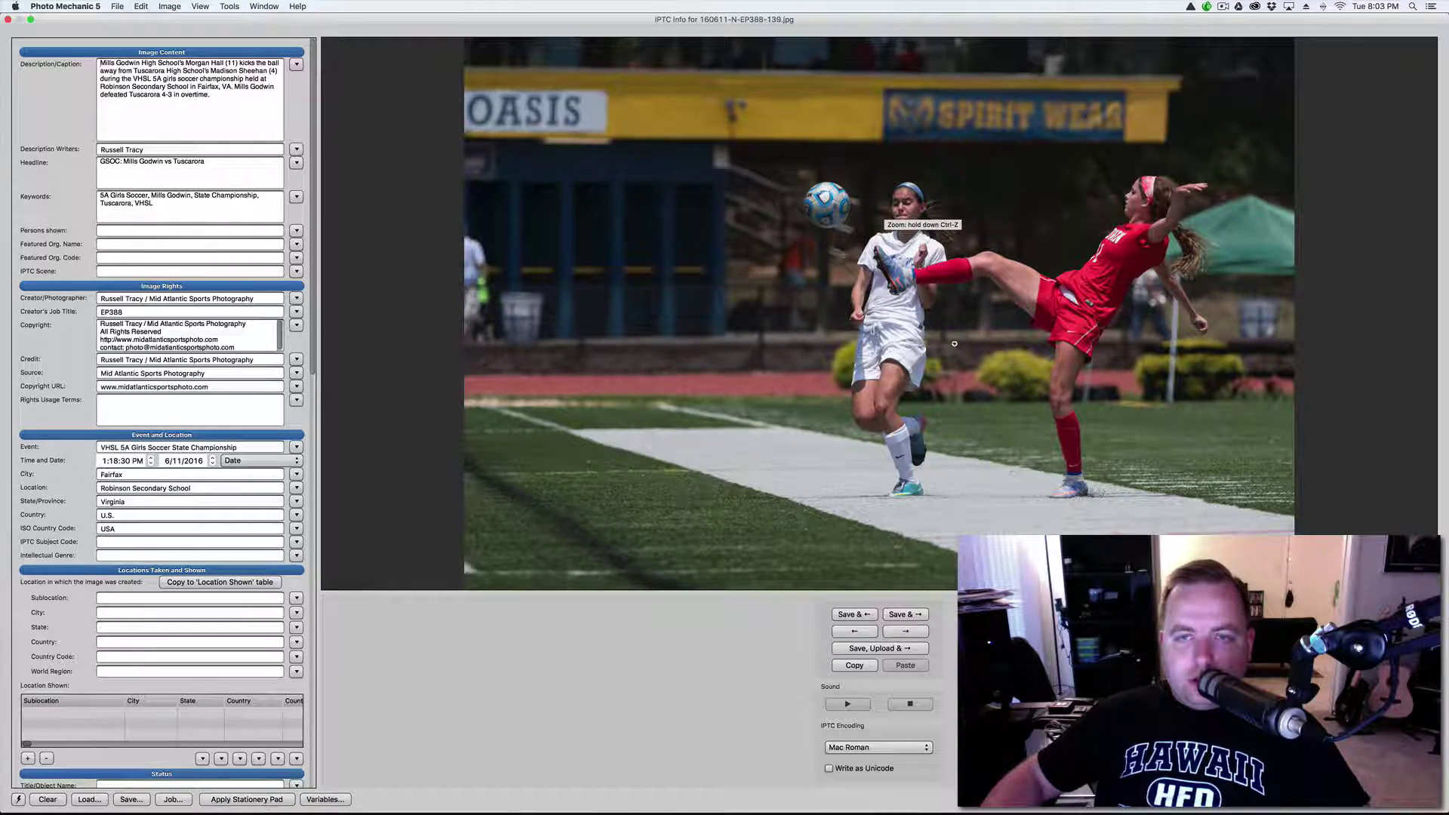
Step: Browse the original NEF frames of the Tuscarora vs Mills Godwin shoot in Adobe Bridge
{"action": "key", "text": "super+Tab"}
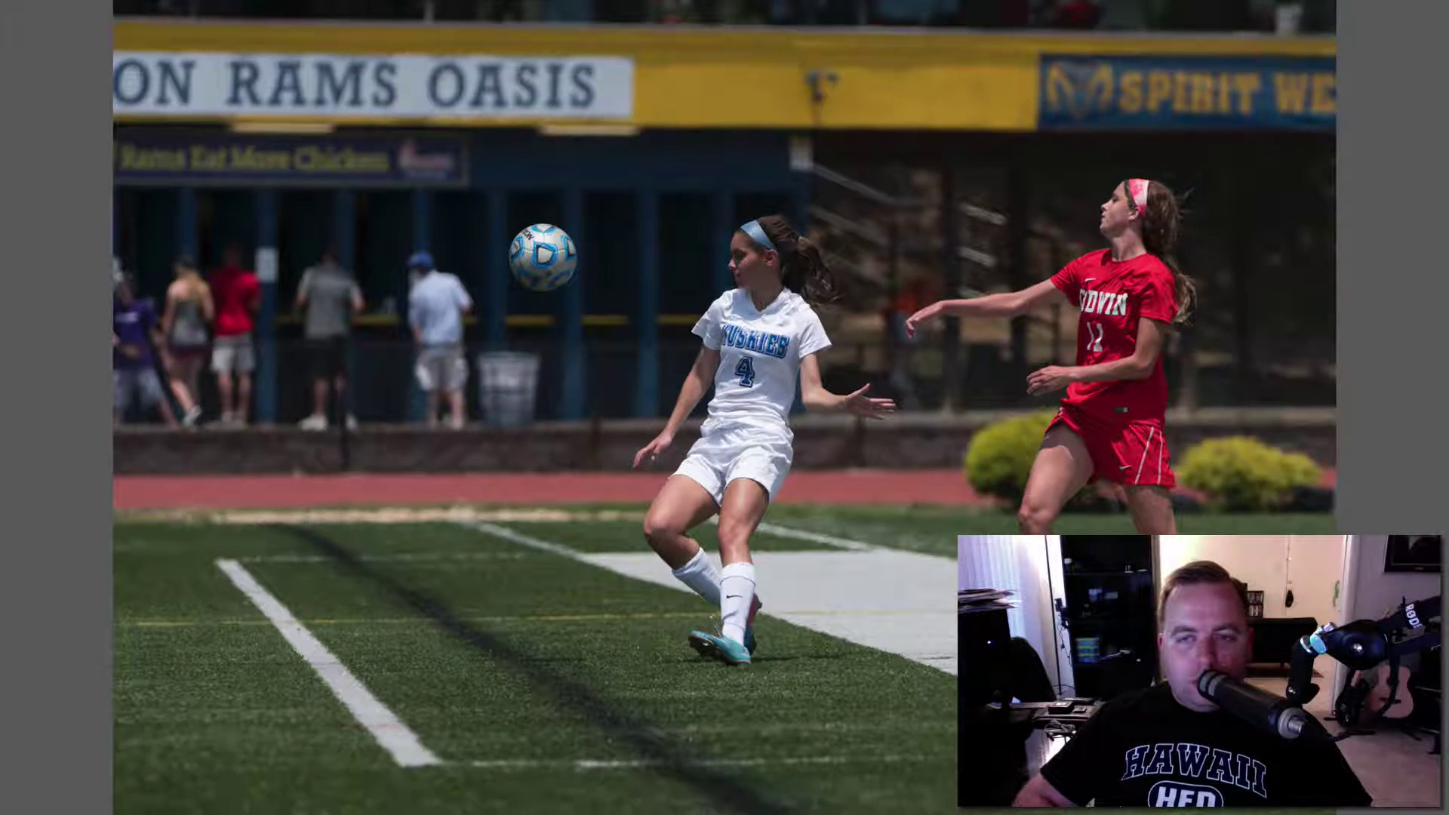
{"action": "key", "text": "Right"}
{"action": "key", "text": "Right"}
{"action": "key", "text": "Right"}
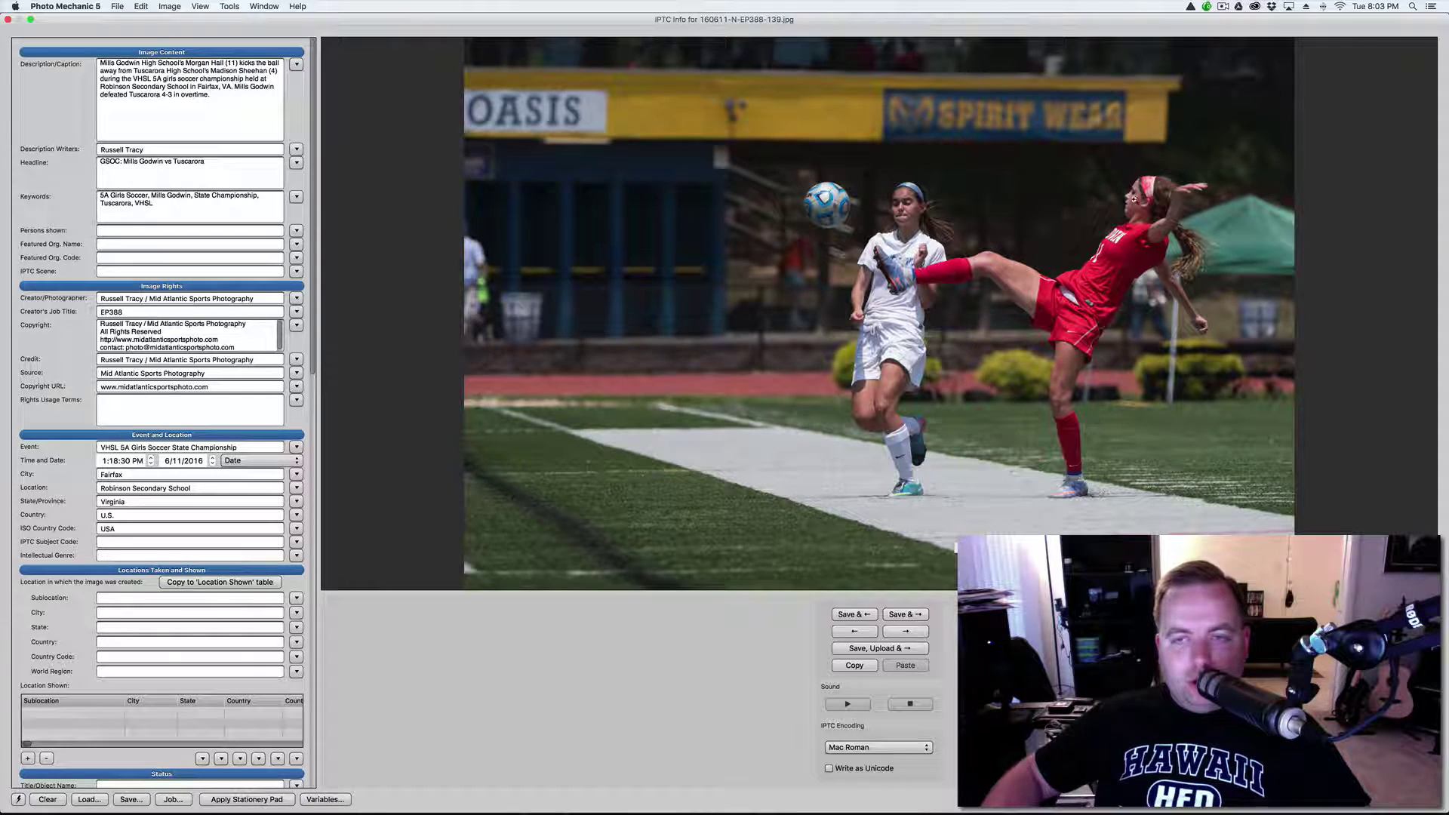
Step: Place the caret at the end of photo 139's Description/Caption text
{"action": "left_click", "coordinate": [217, 104]}
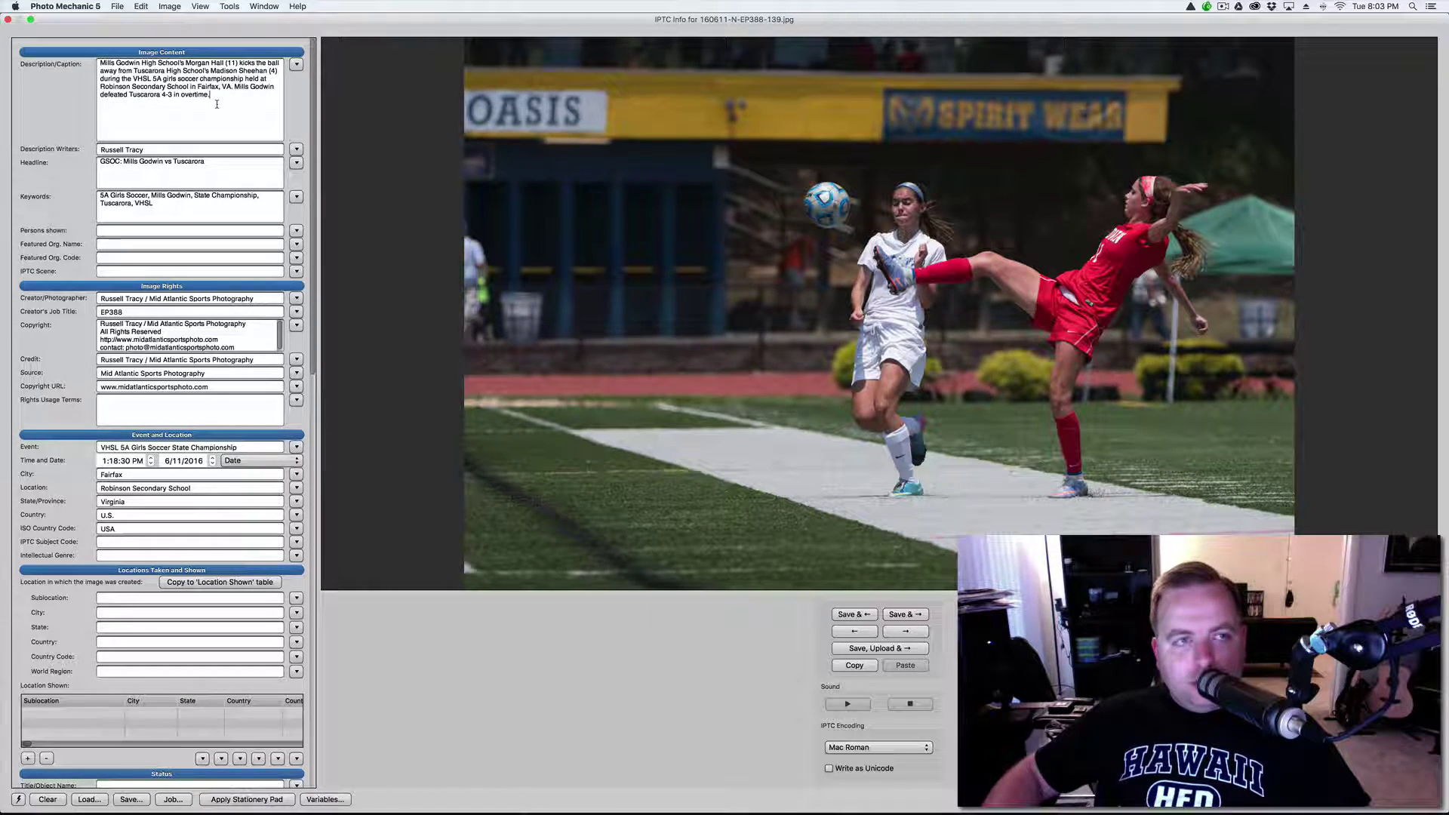